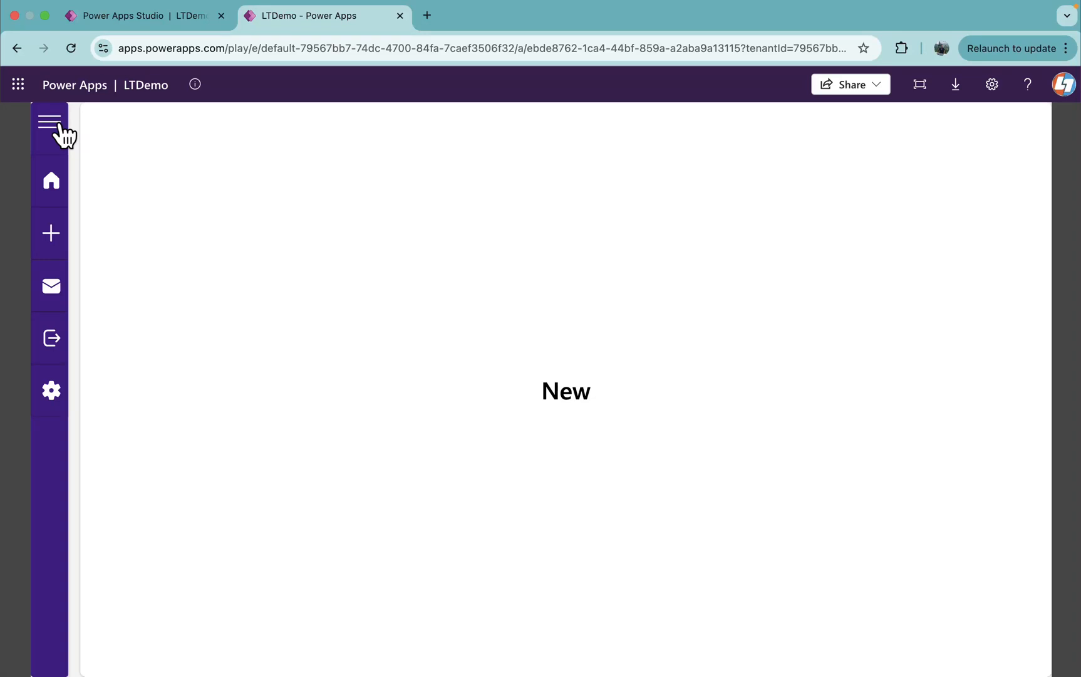
Toggle the hamburger icon repeatedly to expand the purple menu to labels and collapse it to icons.
click(52, 126)
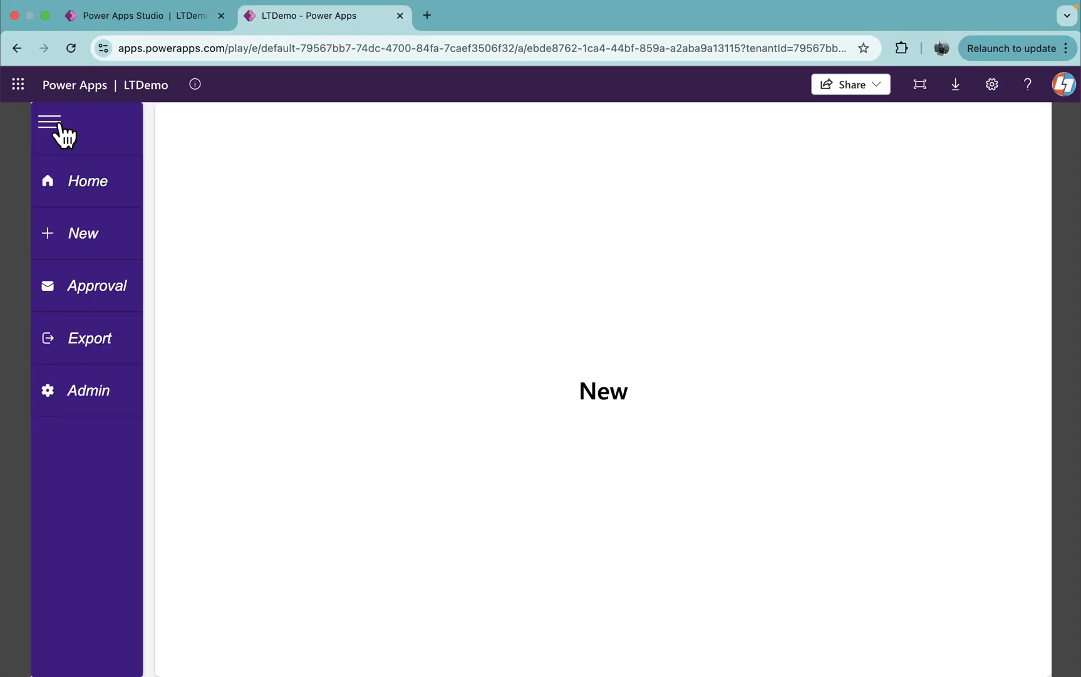
click(52, 126)
click(53, 127)
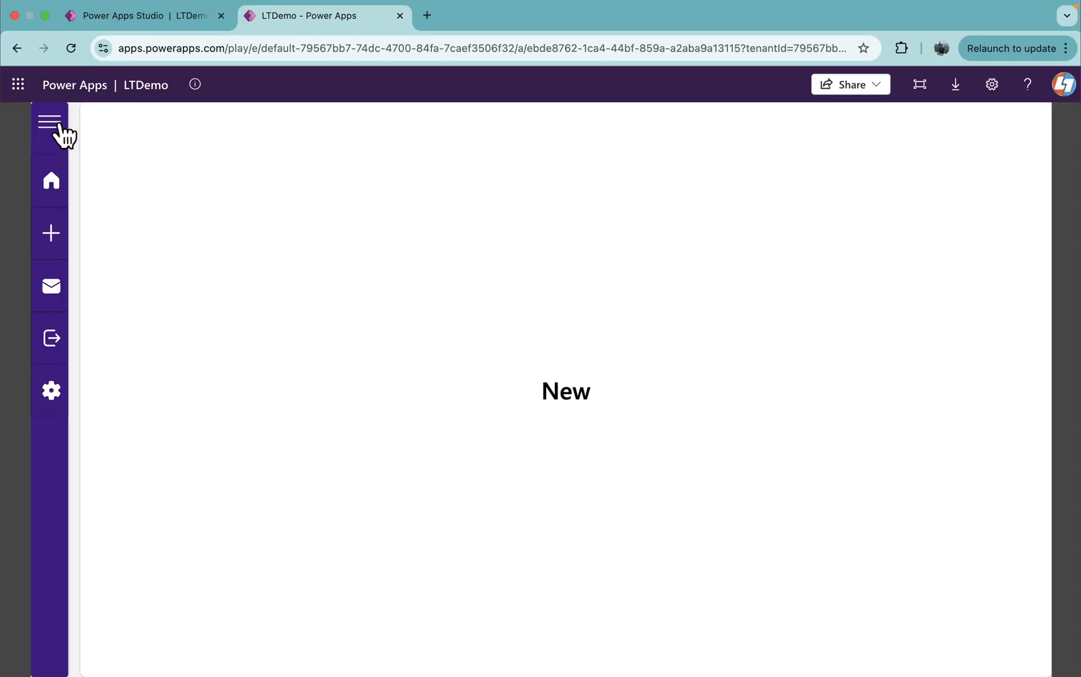
click(59, 131)
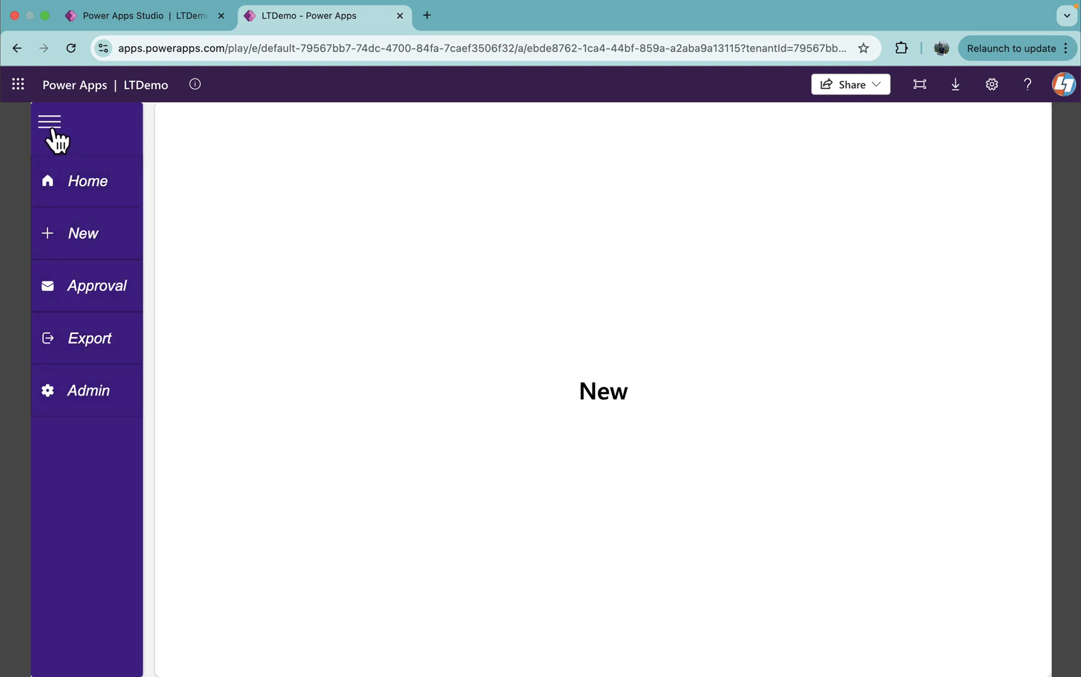
click(53, 126)
click(52, 126)
click(61, 134)
click(60, 134)
click(53, 127)
click(53, 126)
click(53, 127)
Navigate via the menu to Home, New, Approval, ExportToExcel, then Approval, Home and Admin, collapsing it at the end.
click(51, 180)
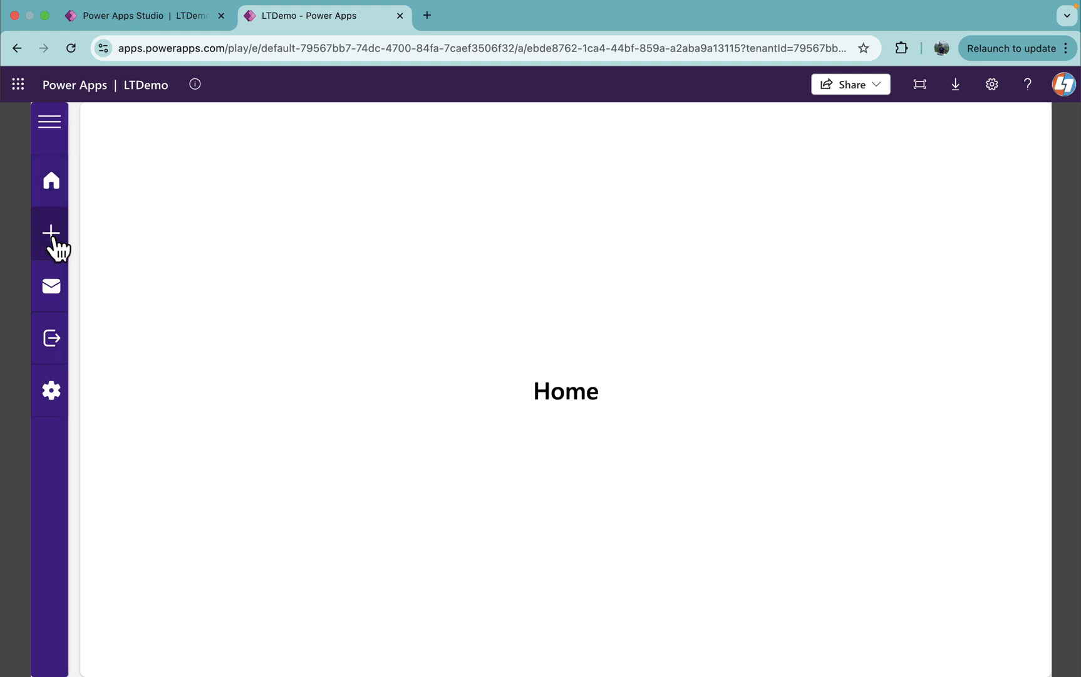
click(50, 232)
click(51, 285)
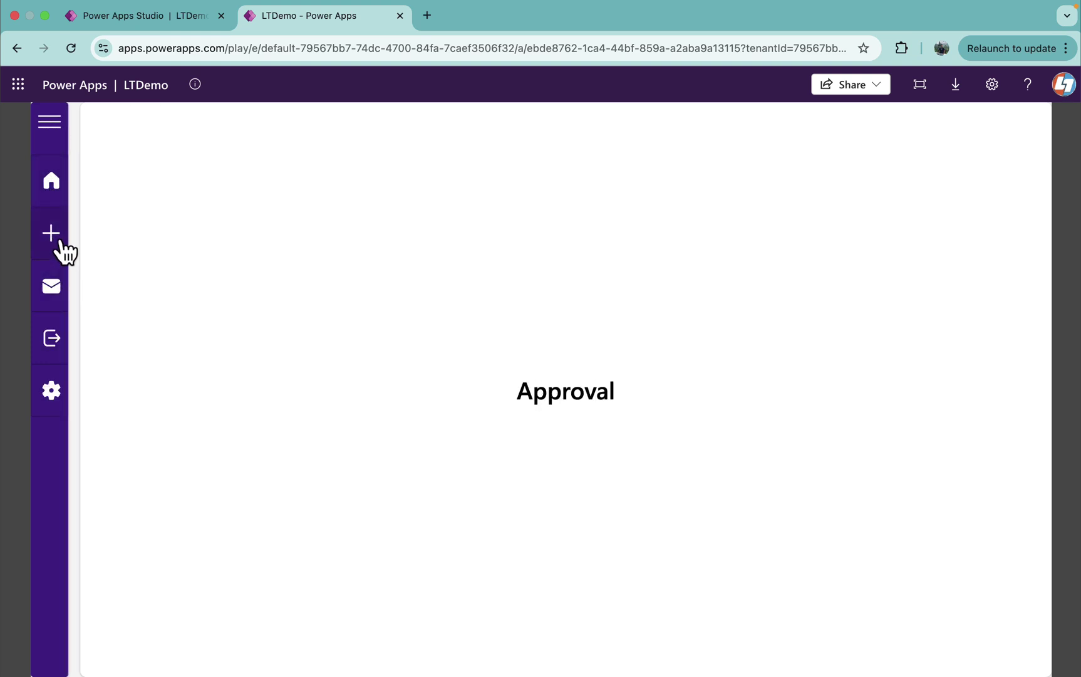
click(51, 338)
click(55, 133)
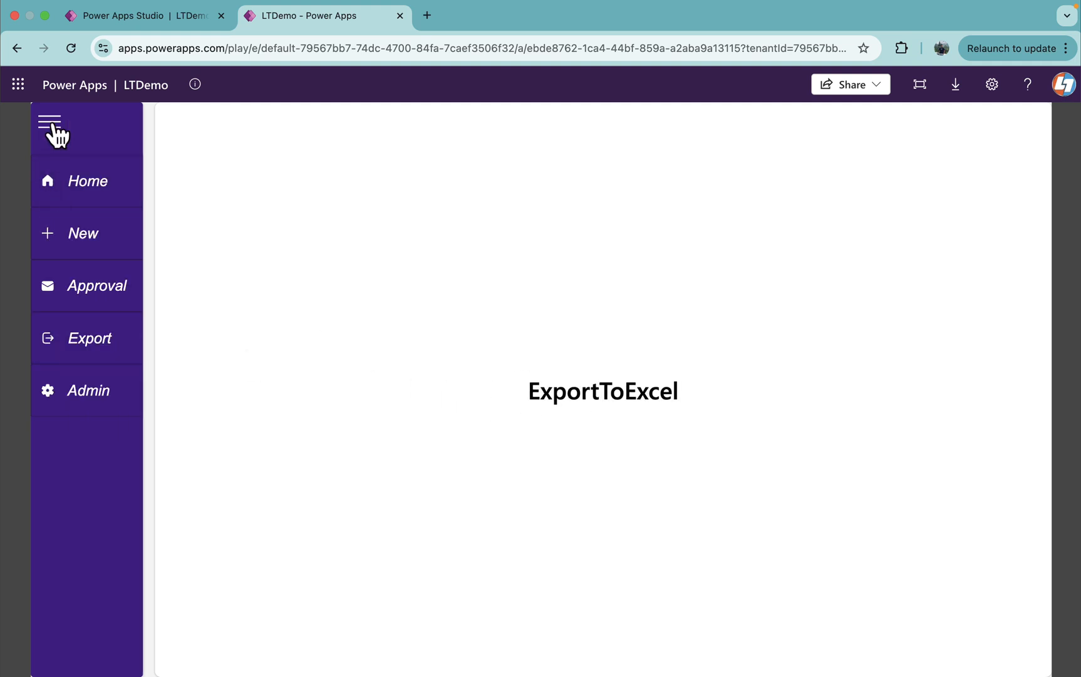
click(109, 292)
click(89, 184)
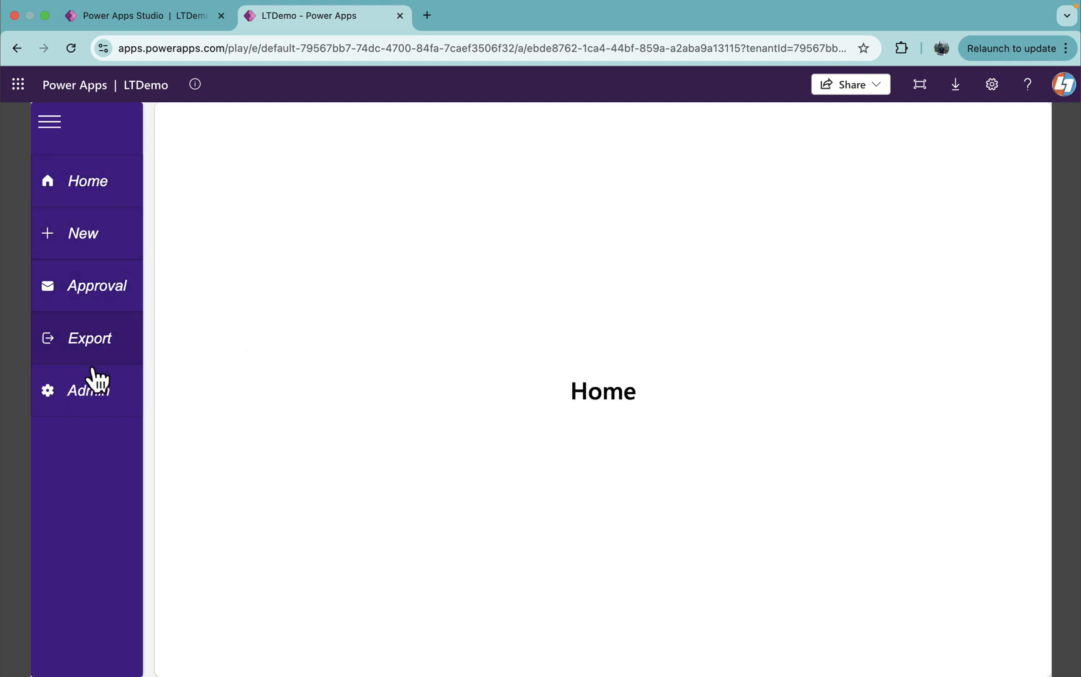
click(89, 391)
click(49, 121)
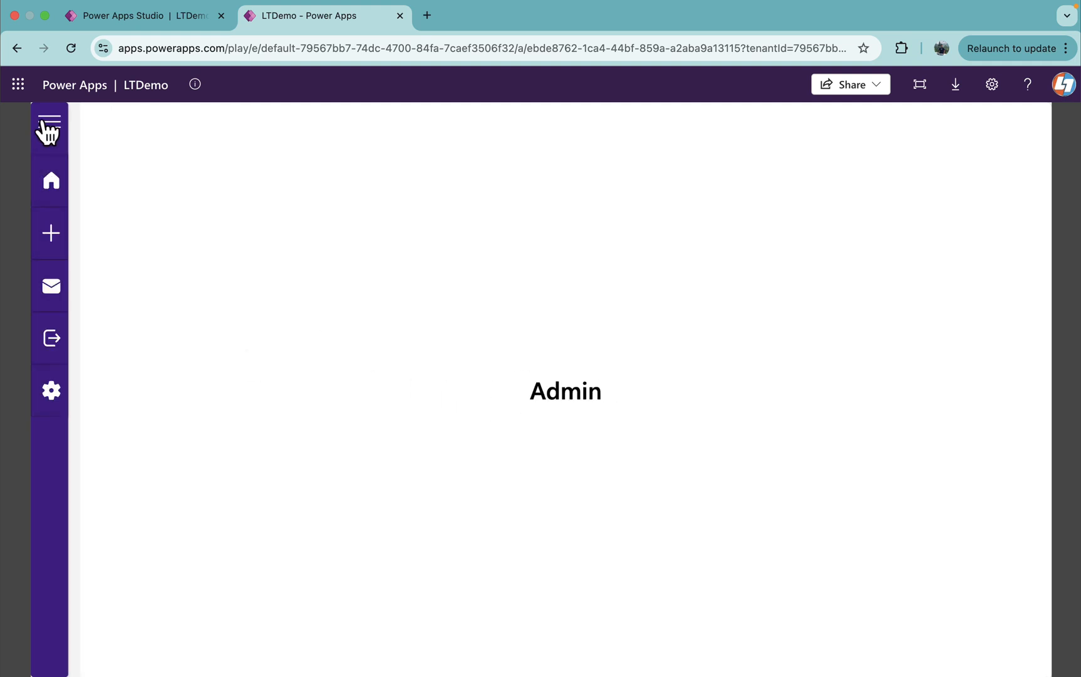
In Studio, select the App object and expand its Formulas property showing the menuItems table.
click(135, 15)
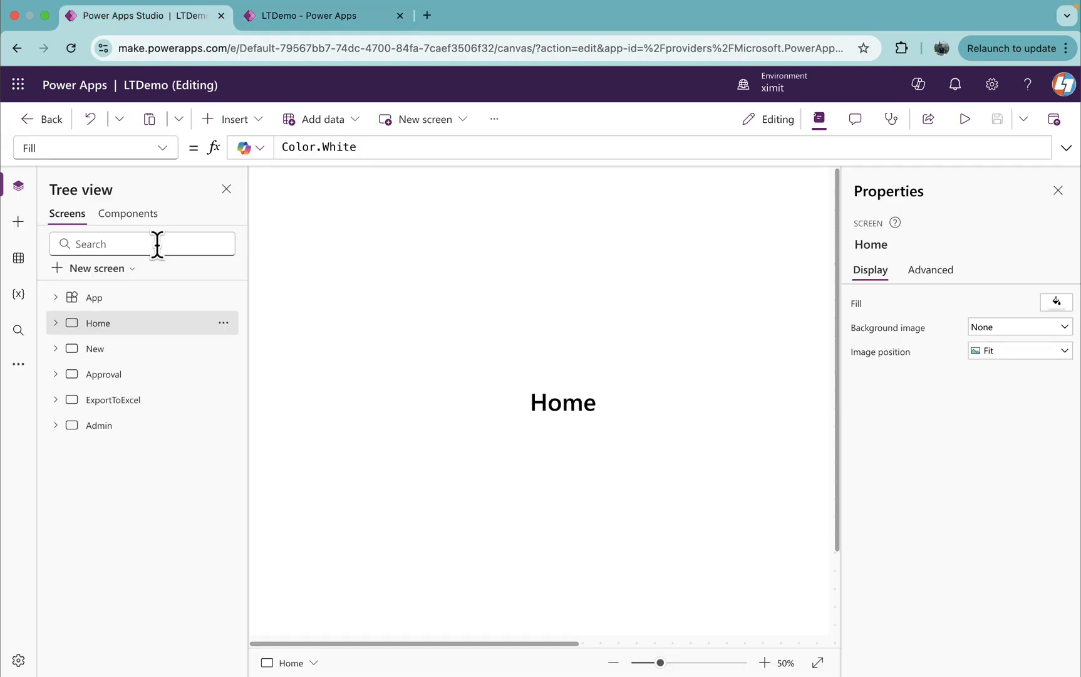
click(94, 297)
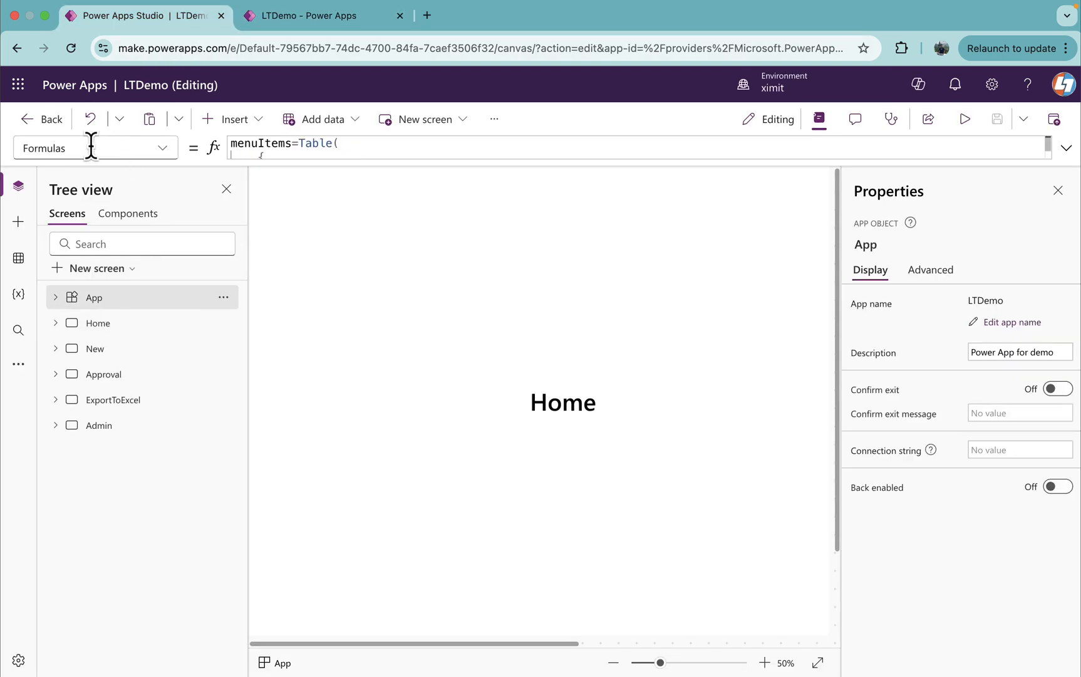
click(1067, 148)
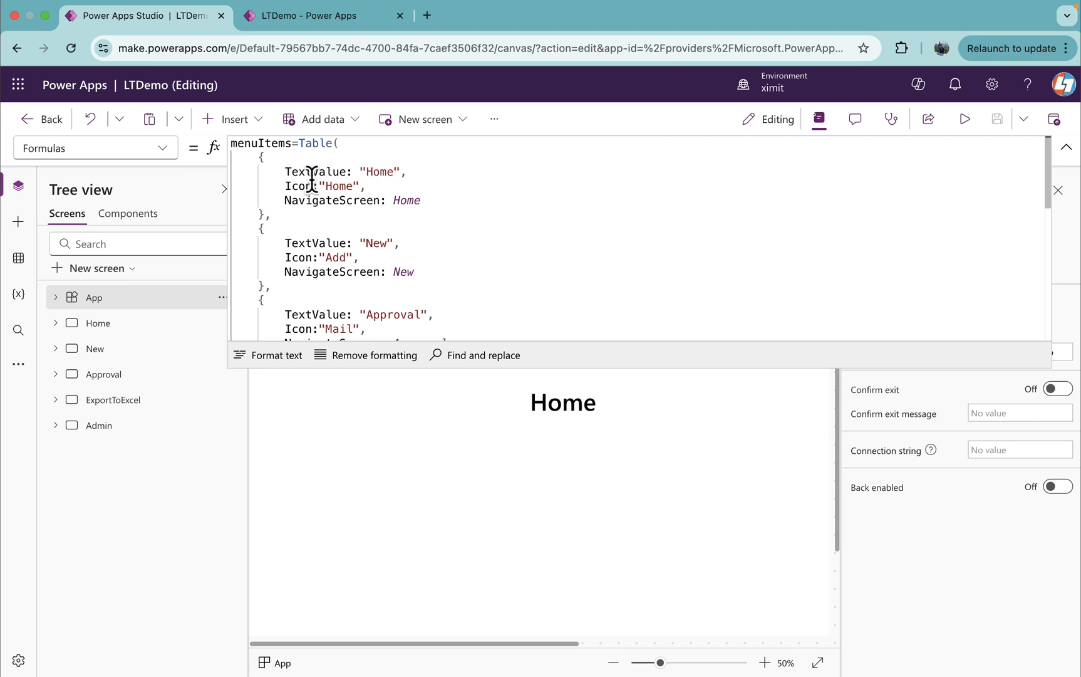
Compare with the running app's expanded menu, then return to the editor.
click(291, 25)
click(50, 122)
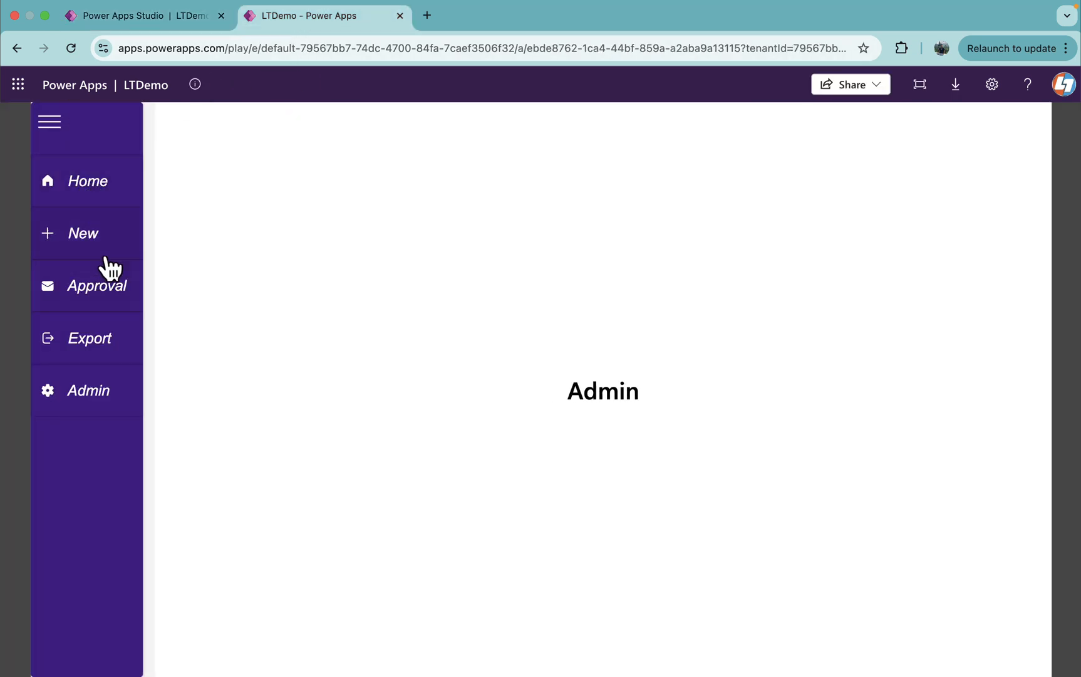
click(127, 15)
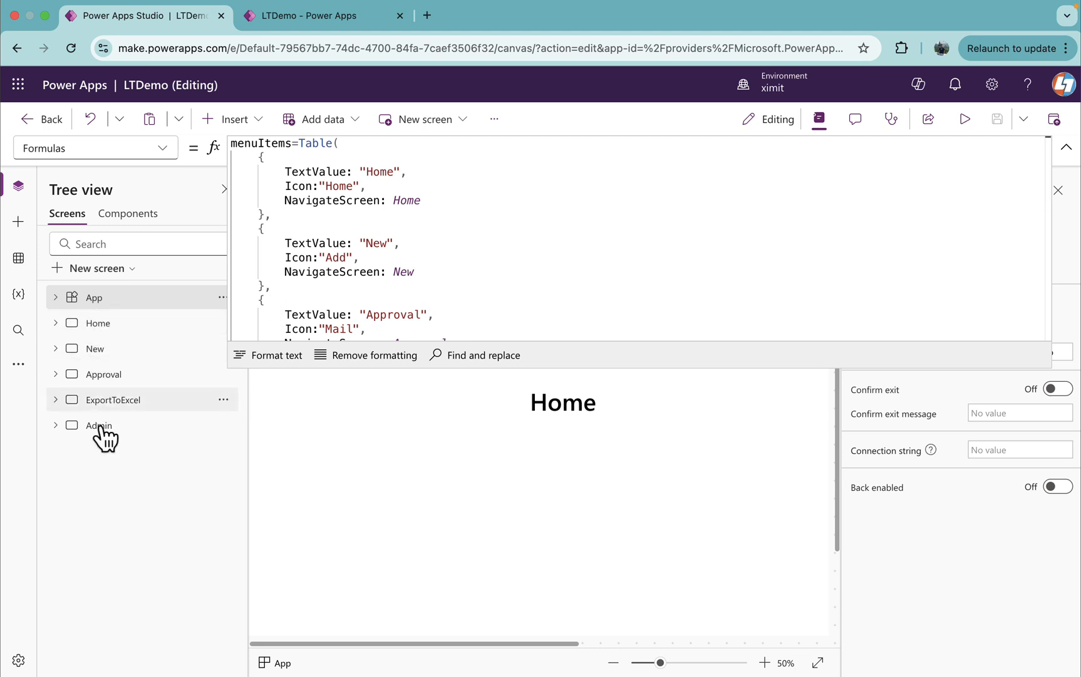
On the Components tab, create a new component and rename it leftNav.
click(1066, 148)
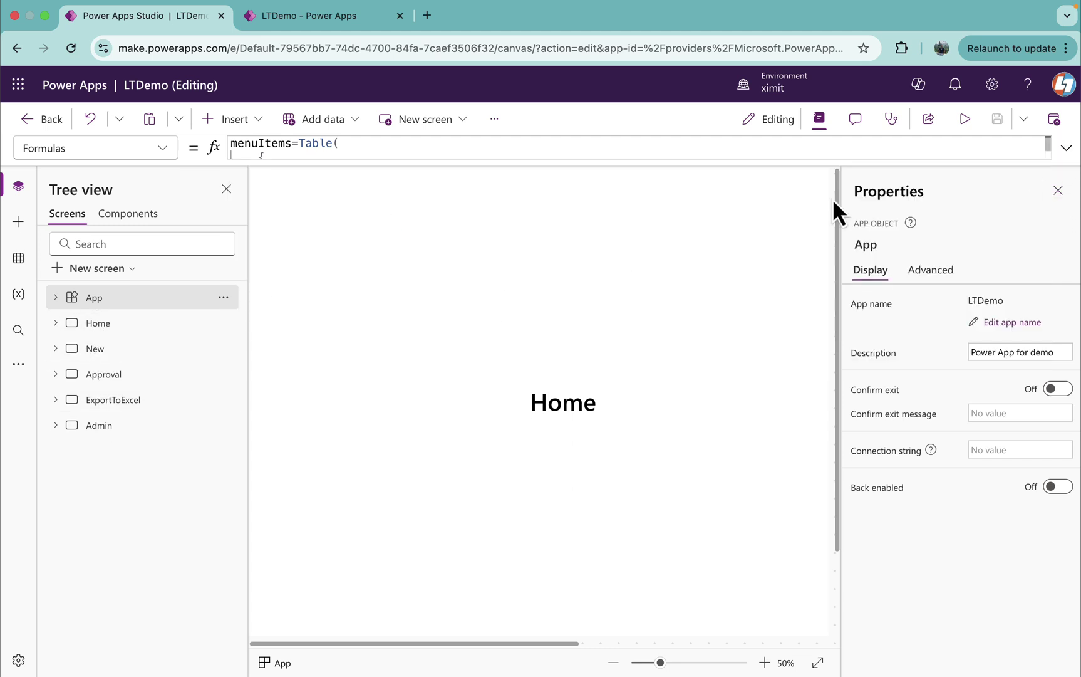
click(127, 213)
click(55, 297)
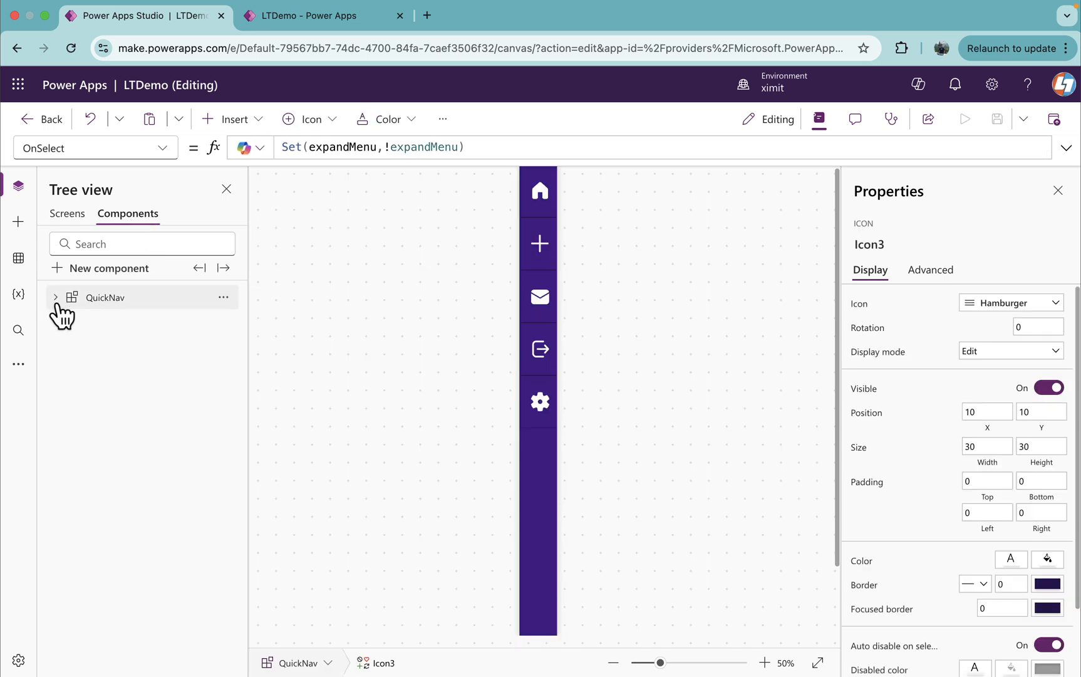
click(109, 268)
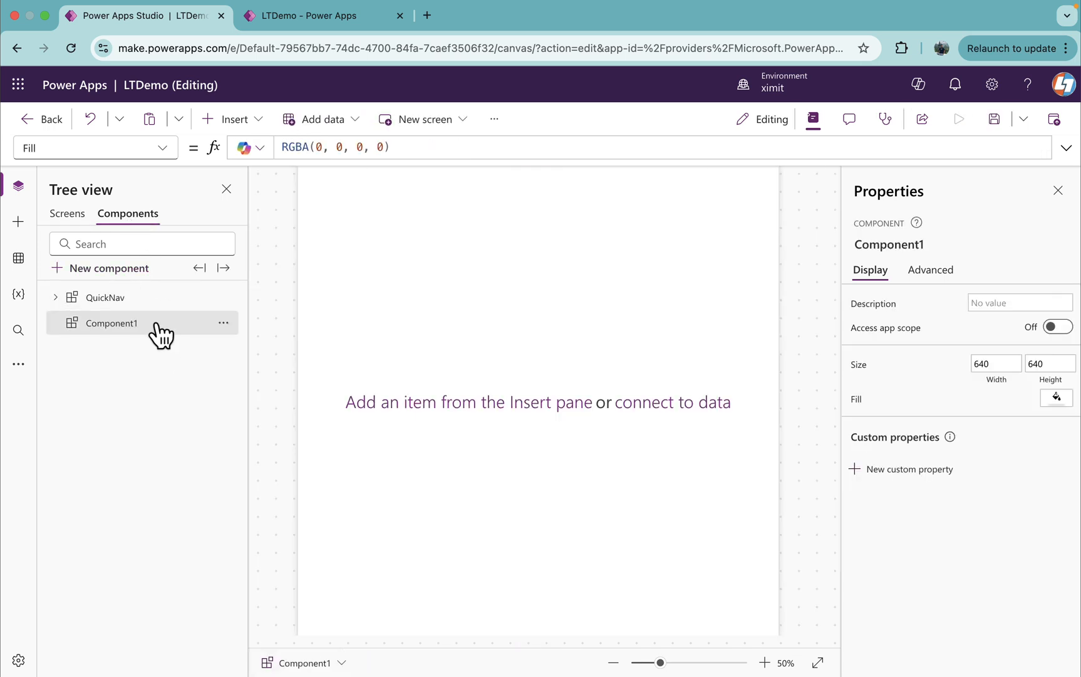
double_click(156, 323)
text(leftNav)
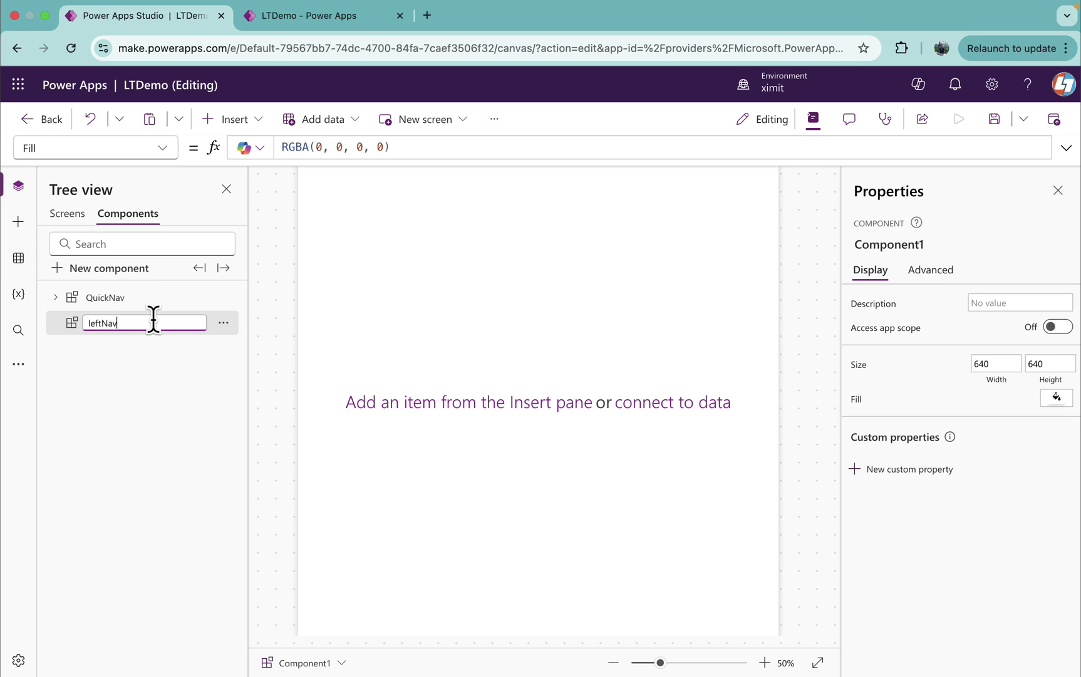
key(Return)
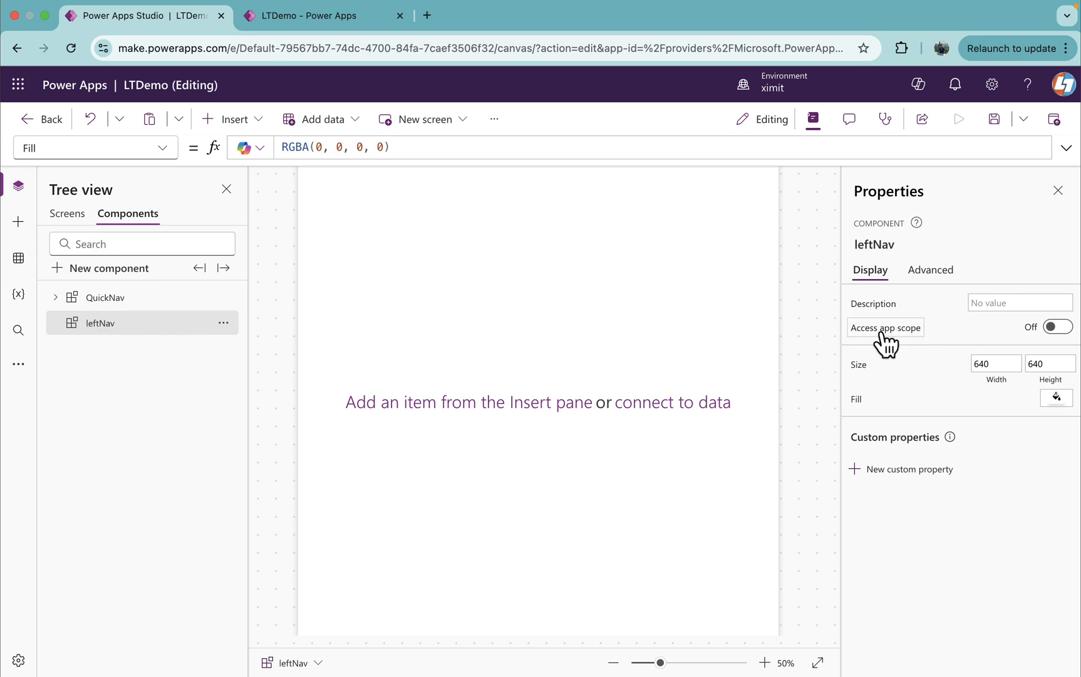
Turn on Access app scope for leftNav, glance at the App object, and reselect leftNav.
click(1056, 327)
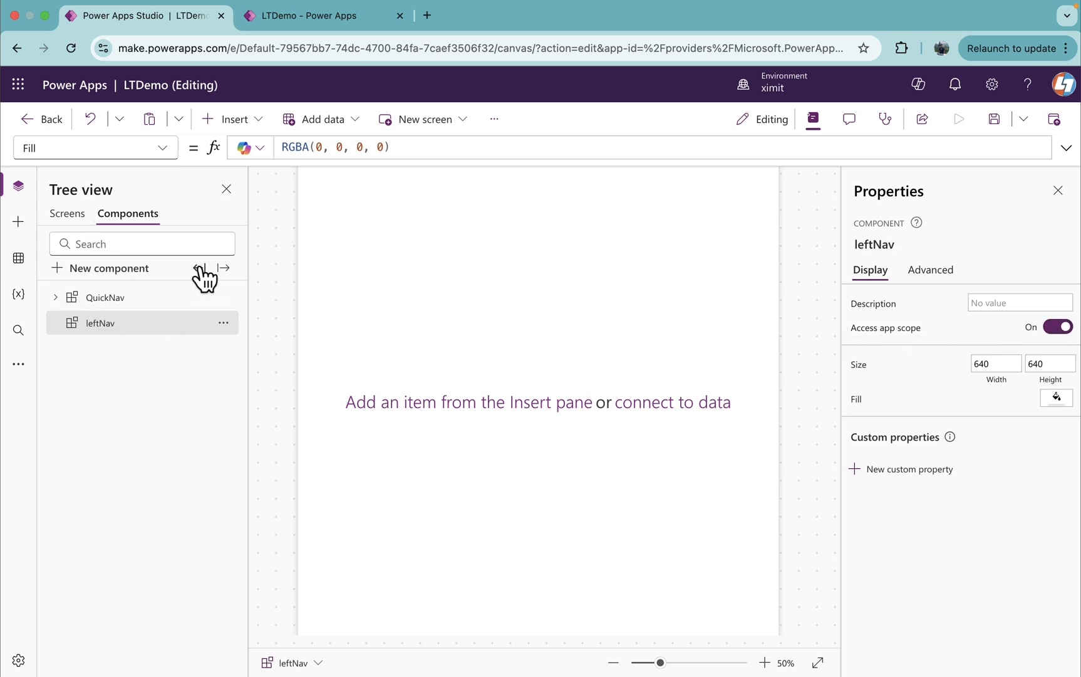
click(68, 213)
click(99, 297)
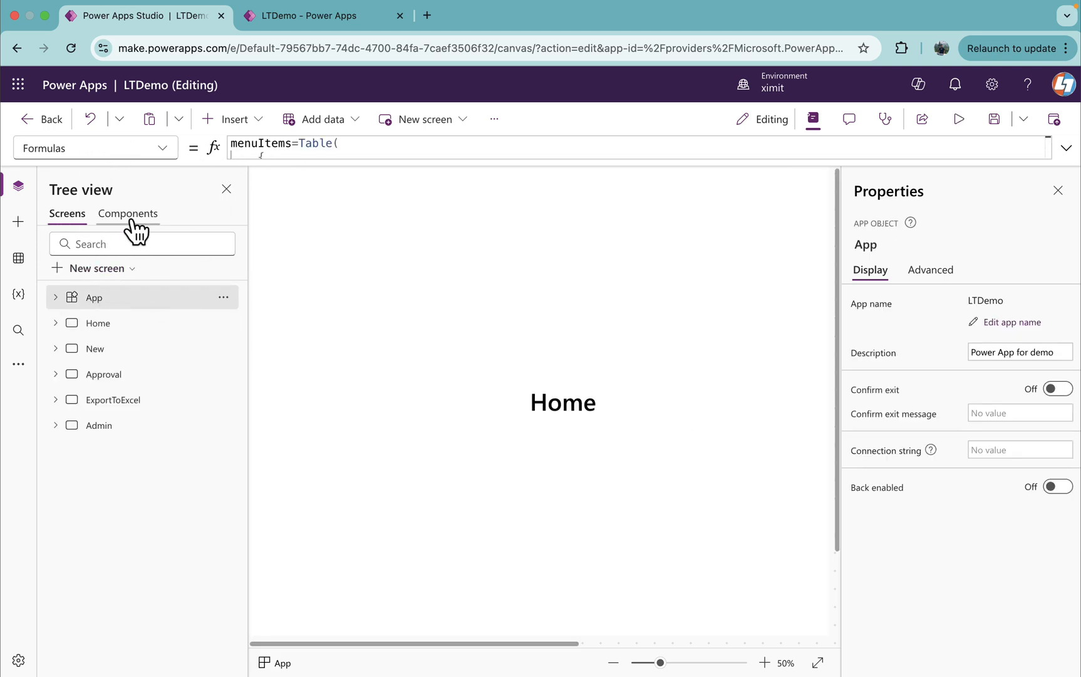
click(128, 213)
click(118, 322)
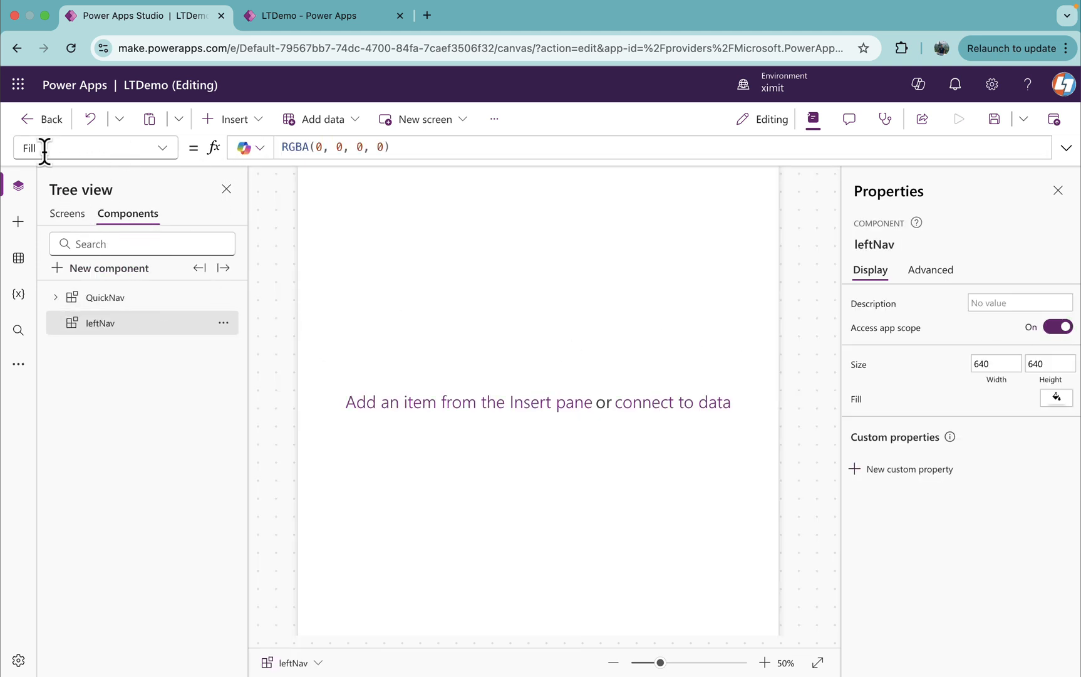
Set leftNav's Width to 50 and enter its Height formula.
click(85, 147)
text(w)
key(Return)
double_click(295, 148)
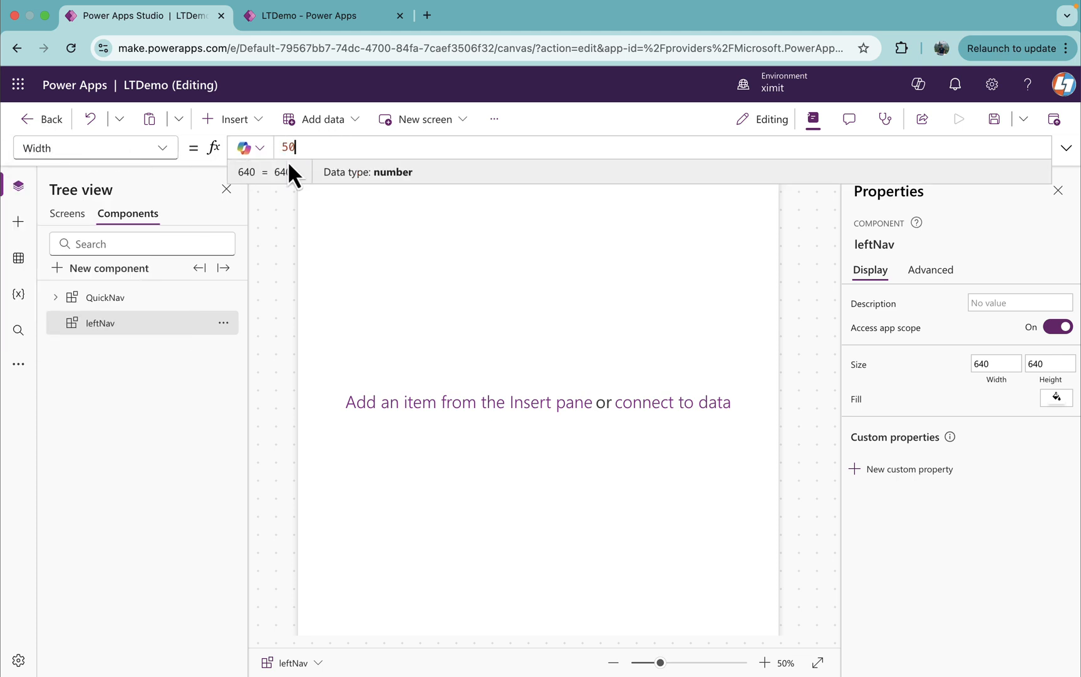
click(83, 148)
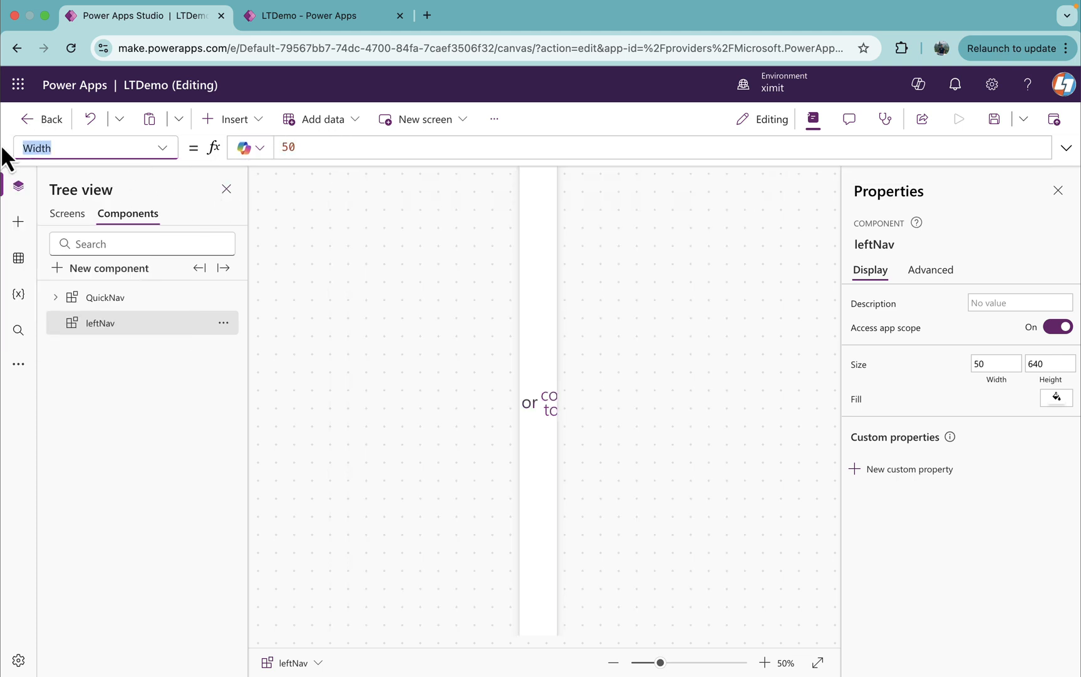
text(Height)
key(Return)
click(338, 148)
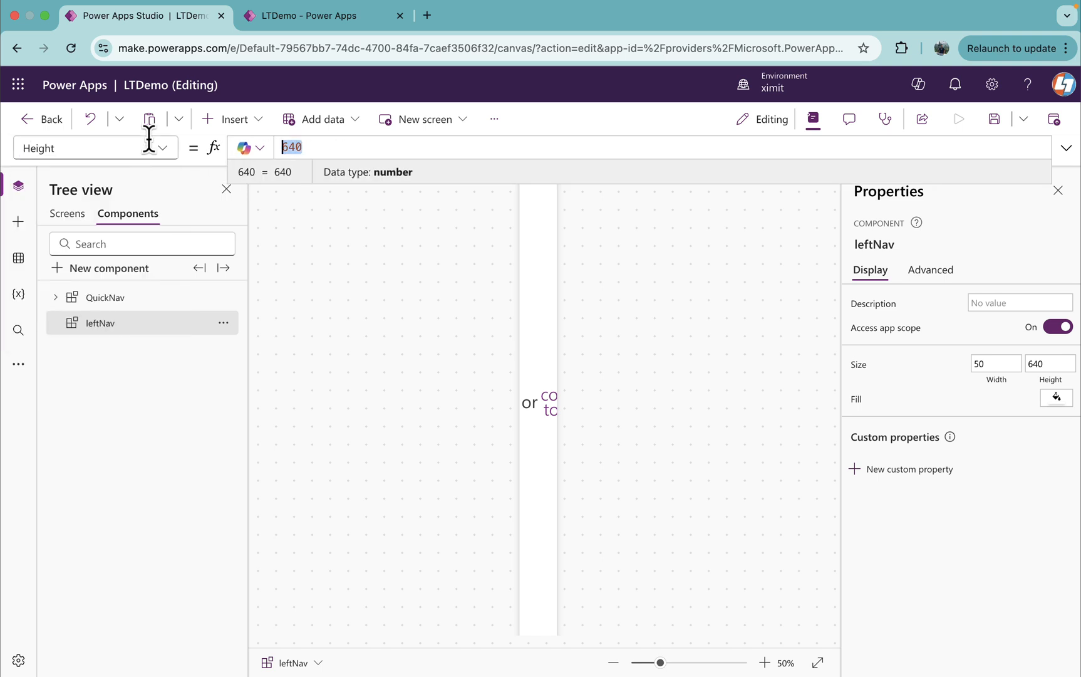
text(App.)
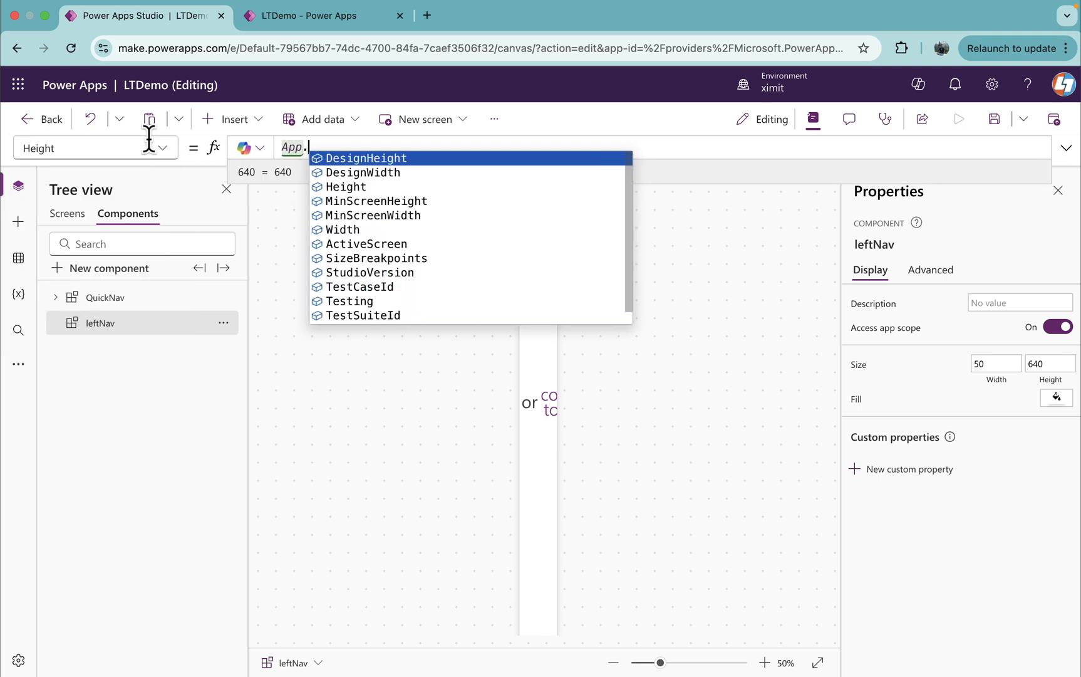
text(height)
click(83, 147)
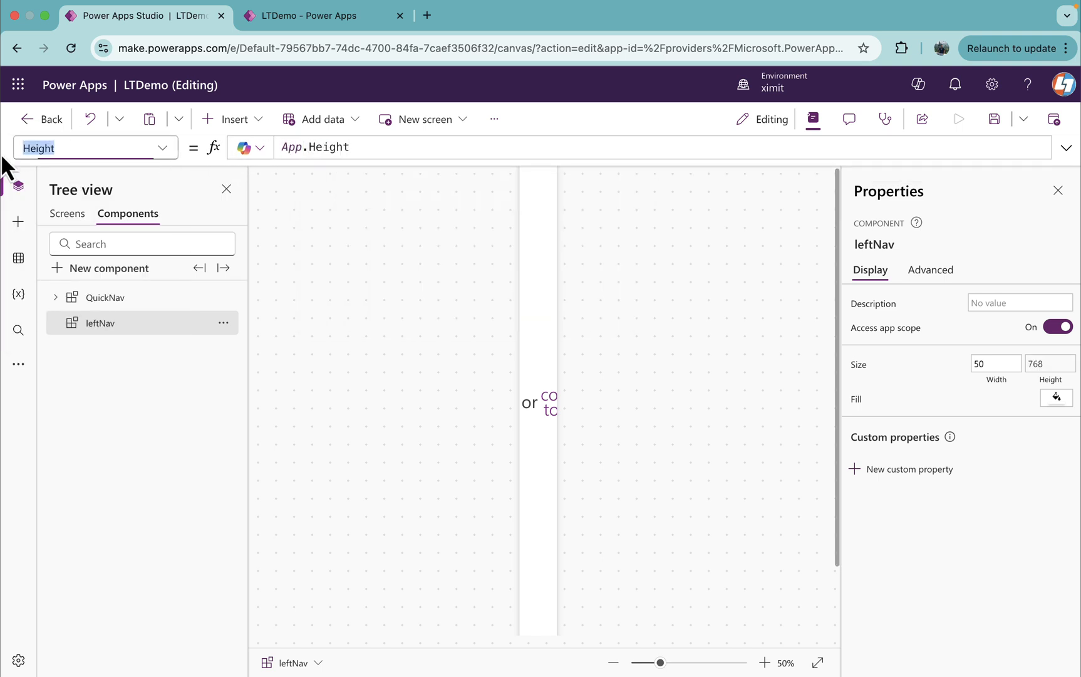
text(fill)
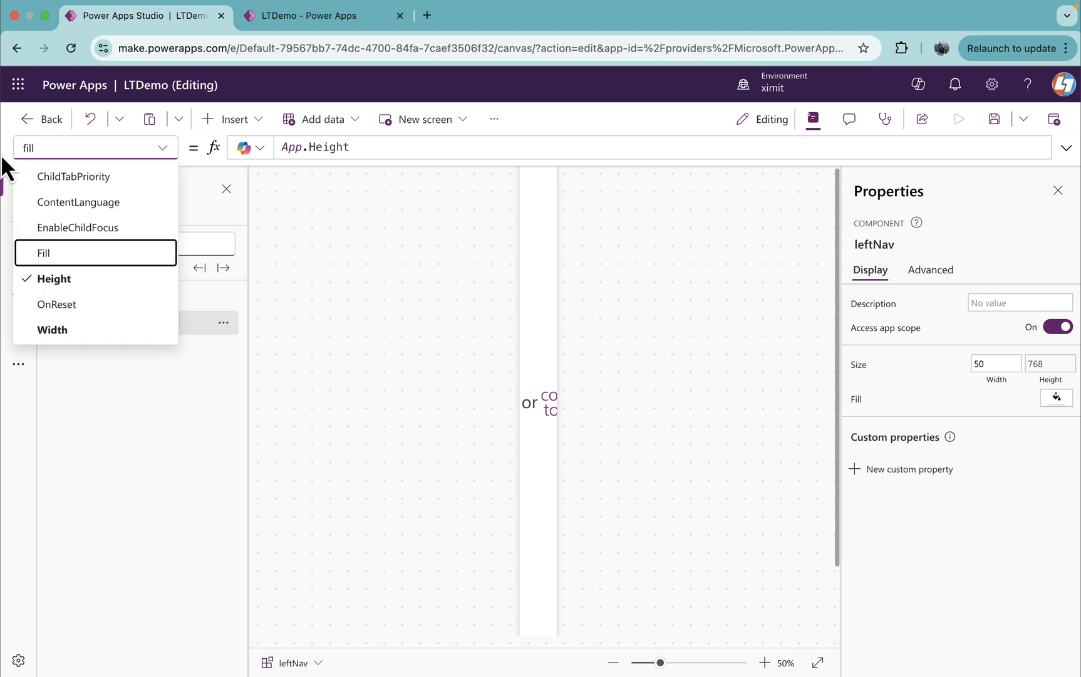
Set leftNav's Fill to App.Theme.Colors.Primary, the theme purple.
key(Return)
click(413, 147)
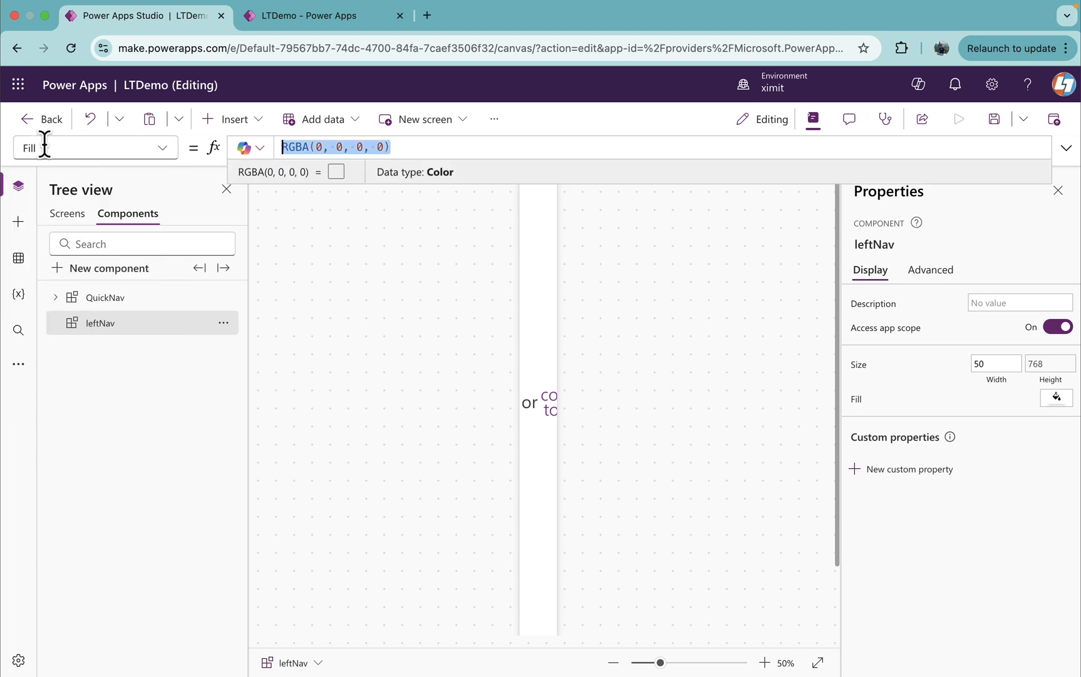
text(App.theme.Colors.)
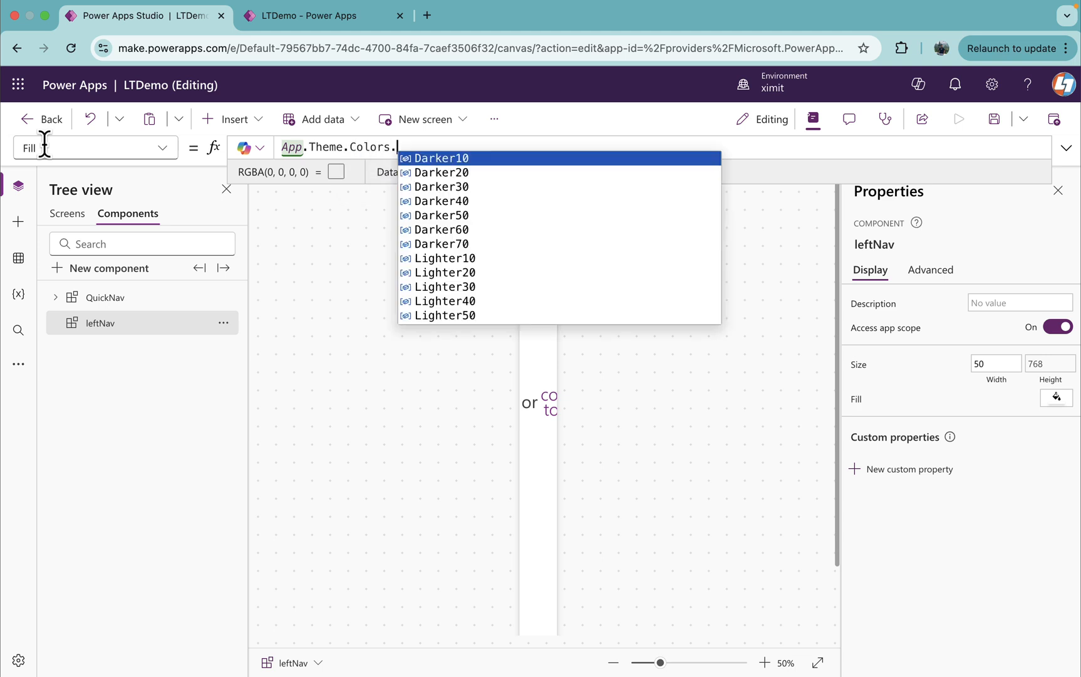
text(pr)
key(Tab)
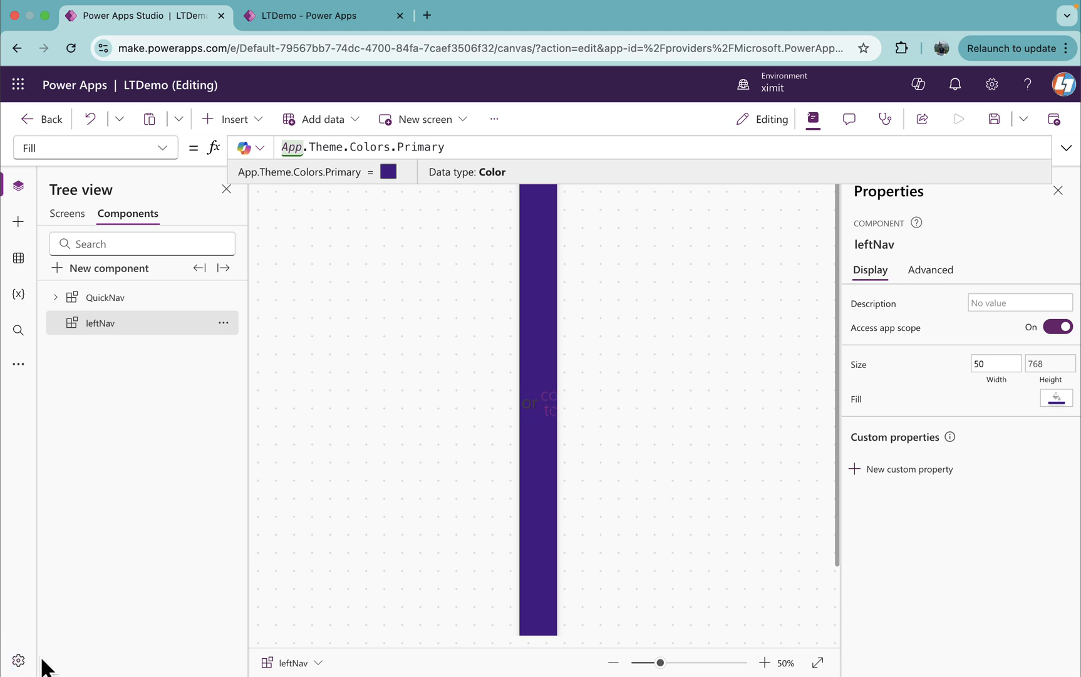
Check Settings > Updates to confirm modern themes are on, then close settings.
click(17, 659)
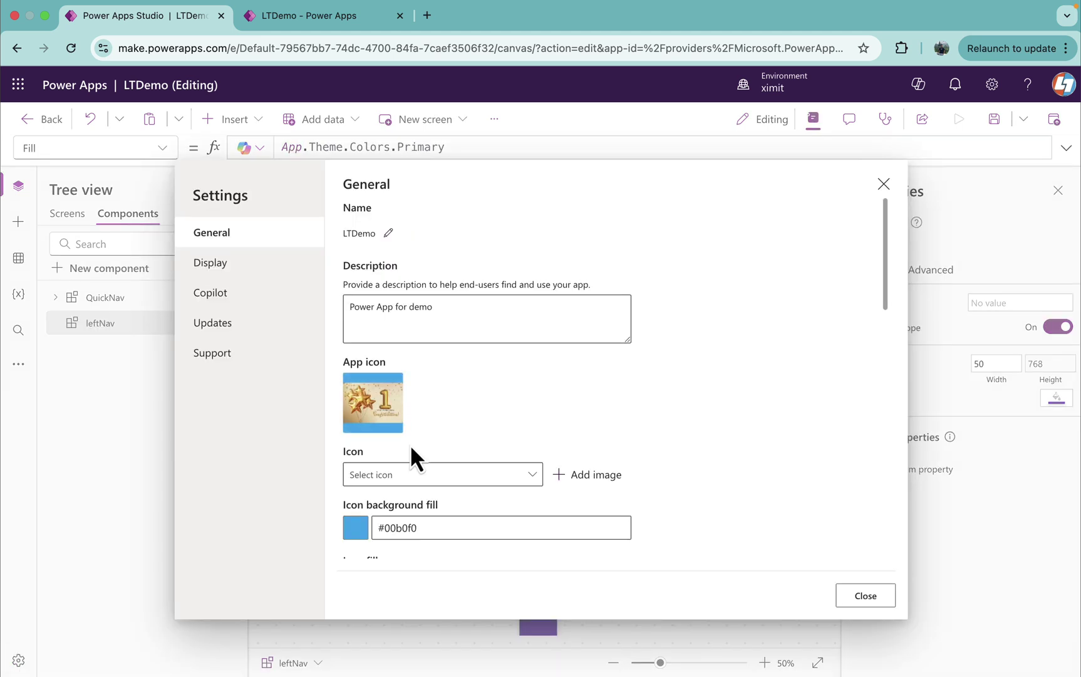
click(224, 326)
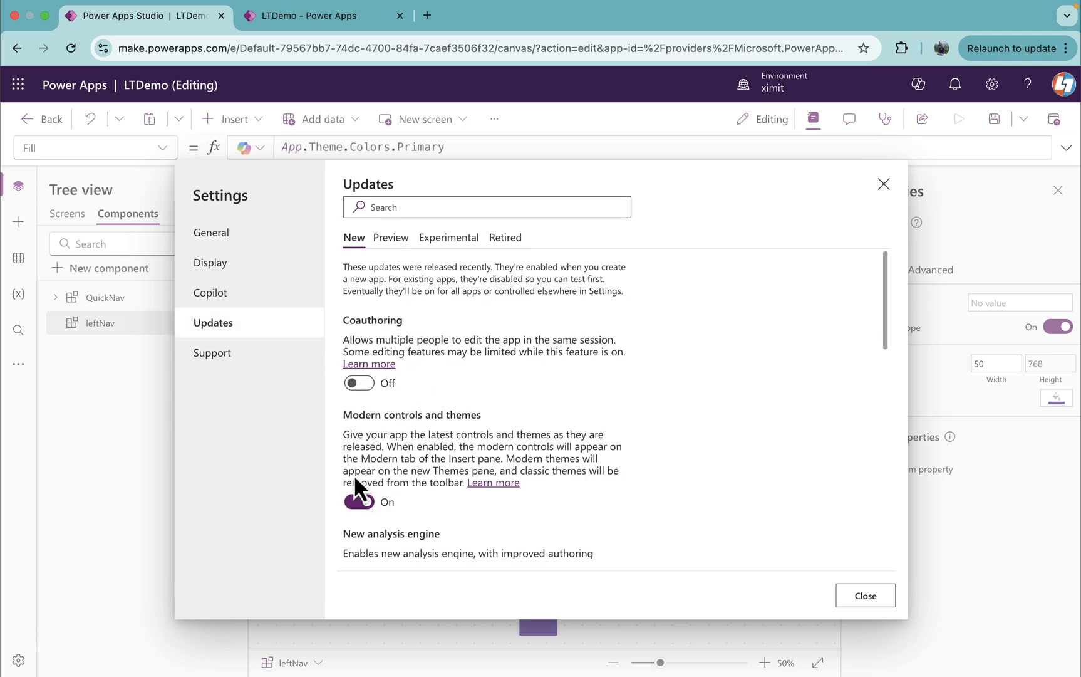
click(866, 595)
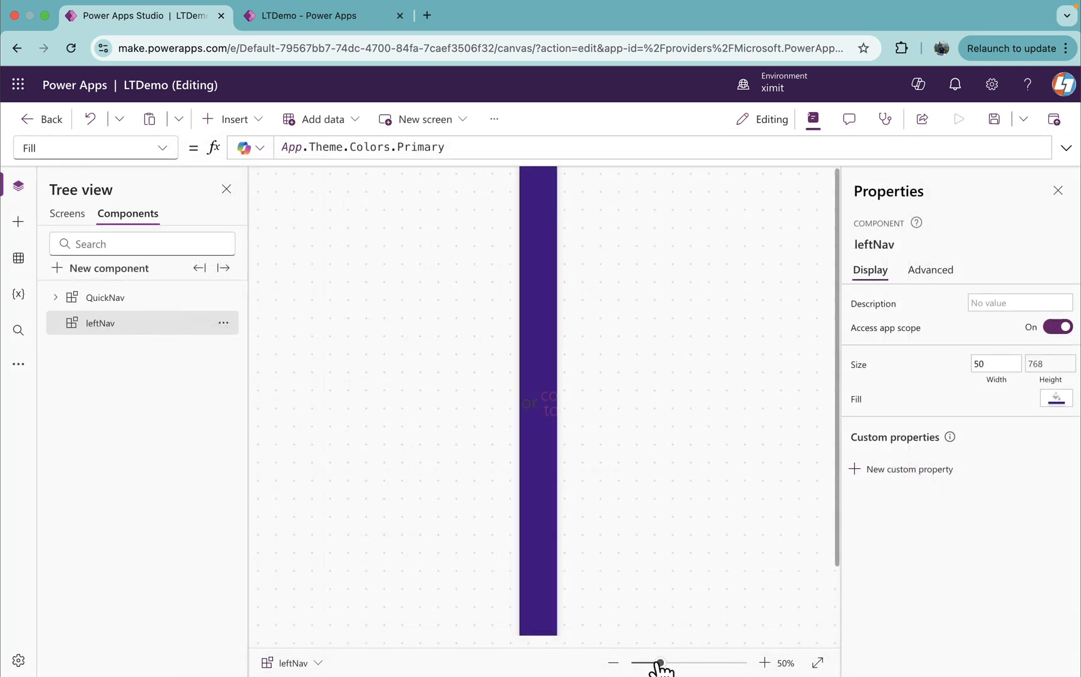
Insert a Hamburger menu icon into leftNav and make its colour white.
drag(640, 663, 666, 662)
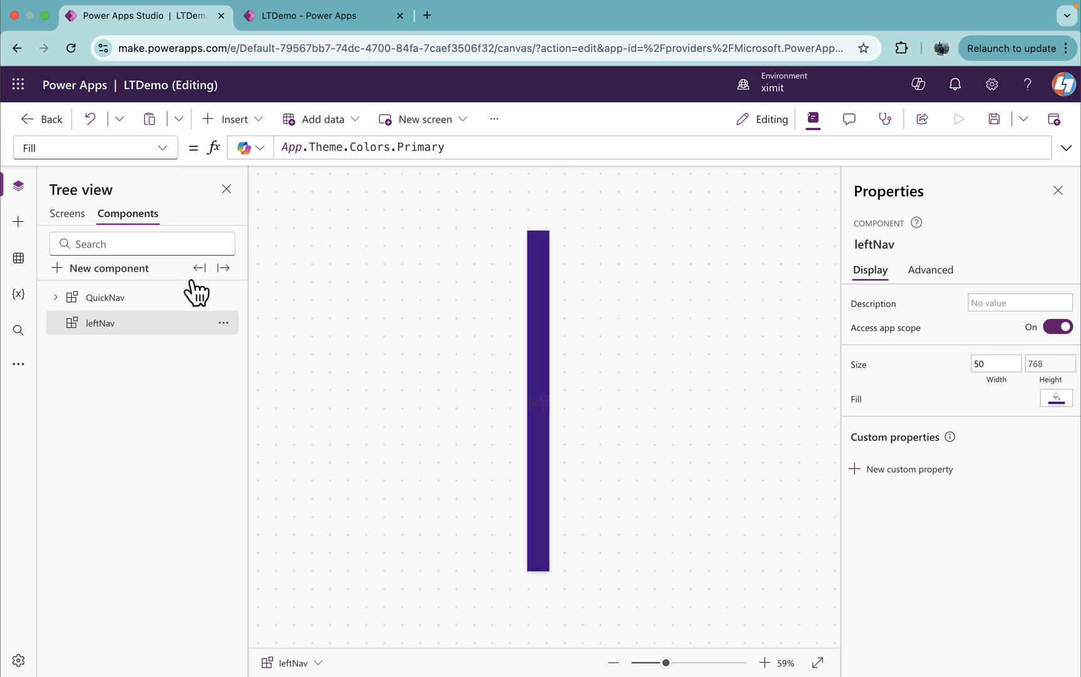
click(237, 119)
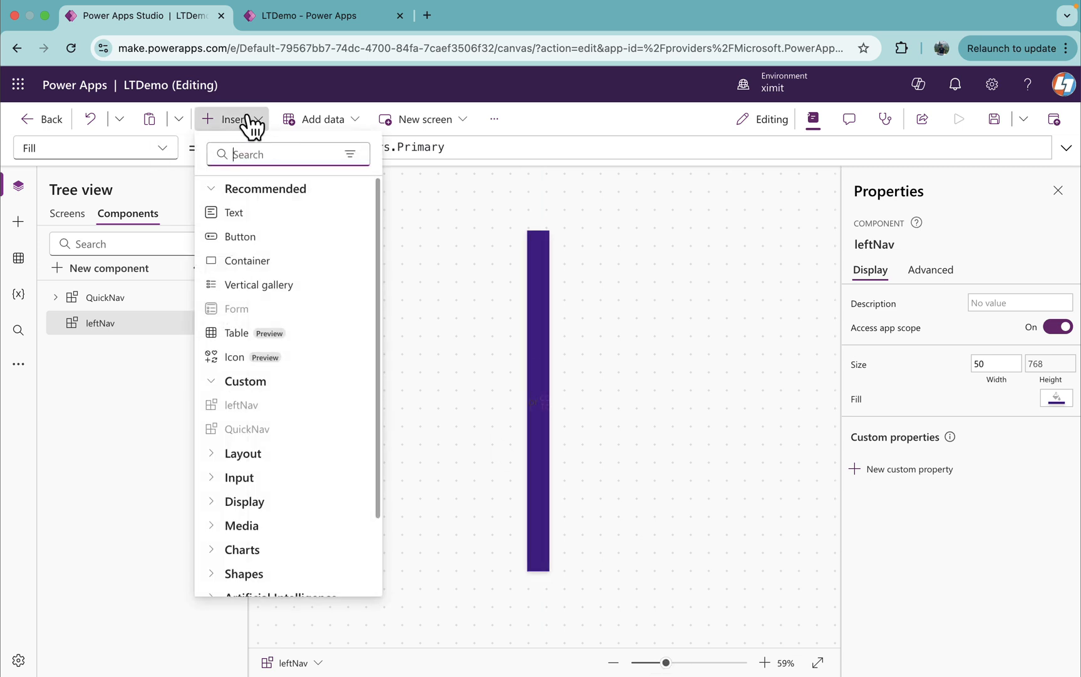
text(ham)
click(262, 212)
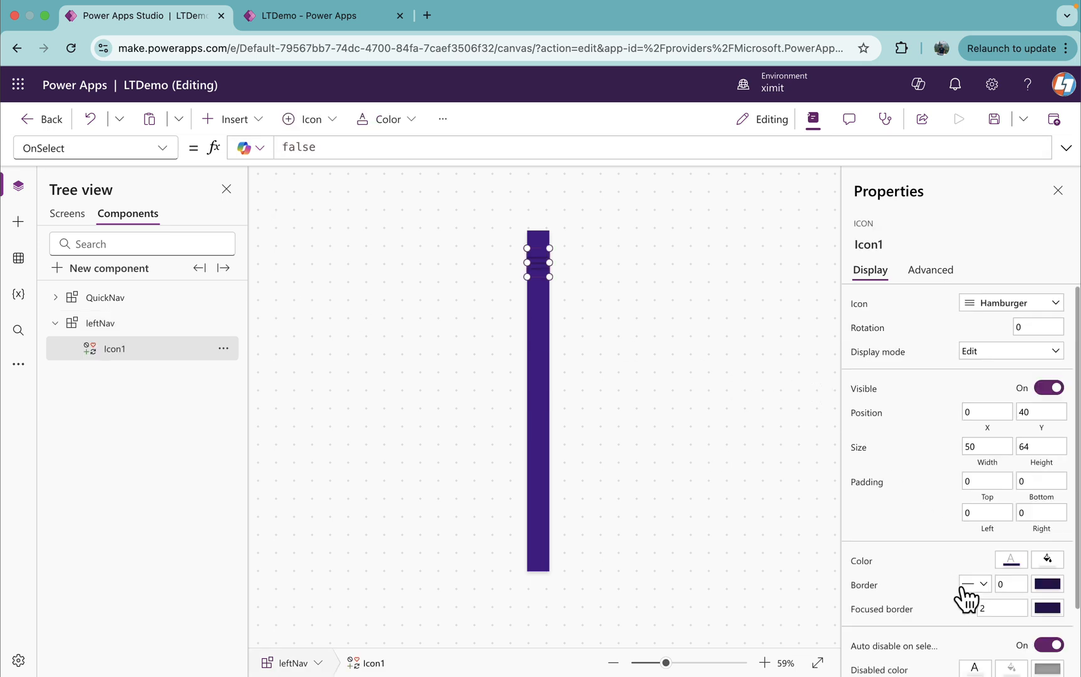
click(1011, 559)
triple_click(483, 147)
key(BackSpace)
click(1011, 558)
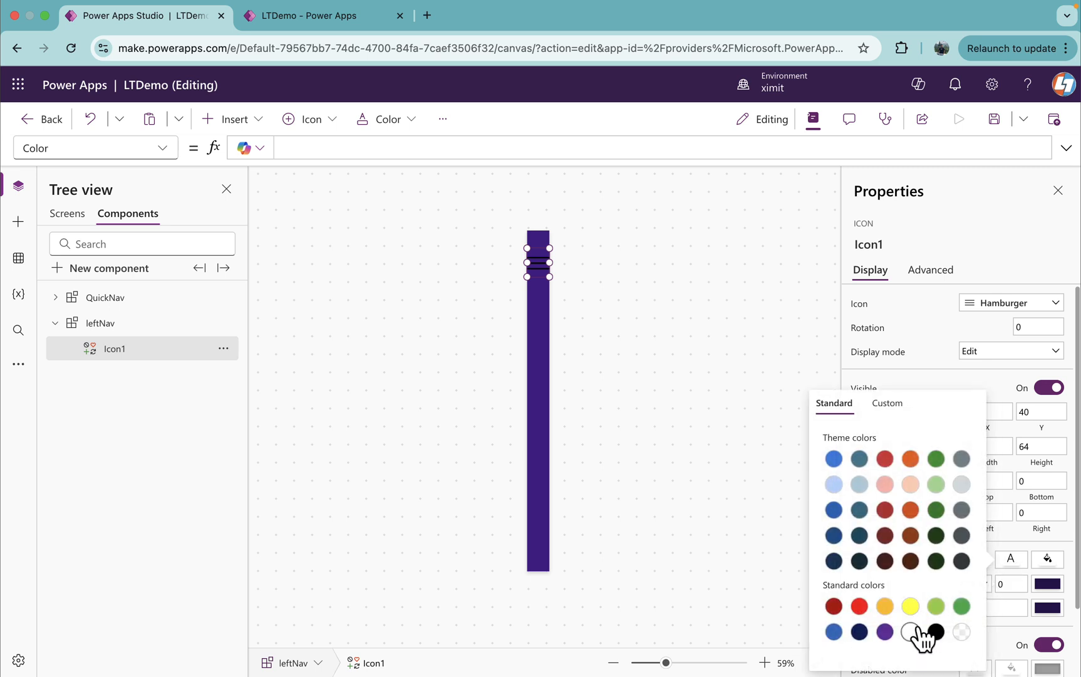
click(911, 631)
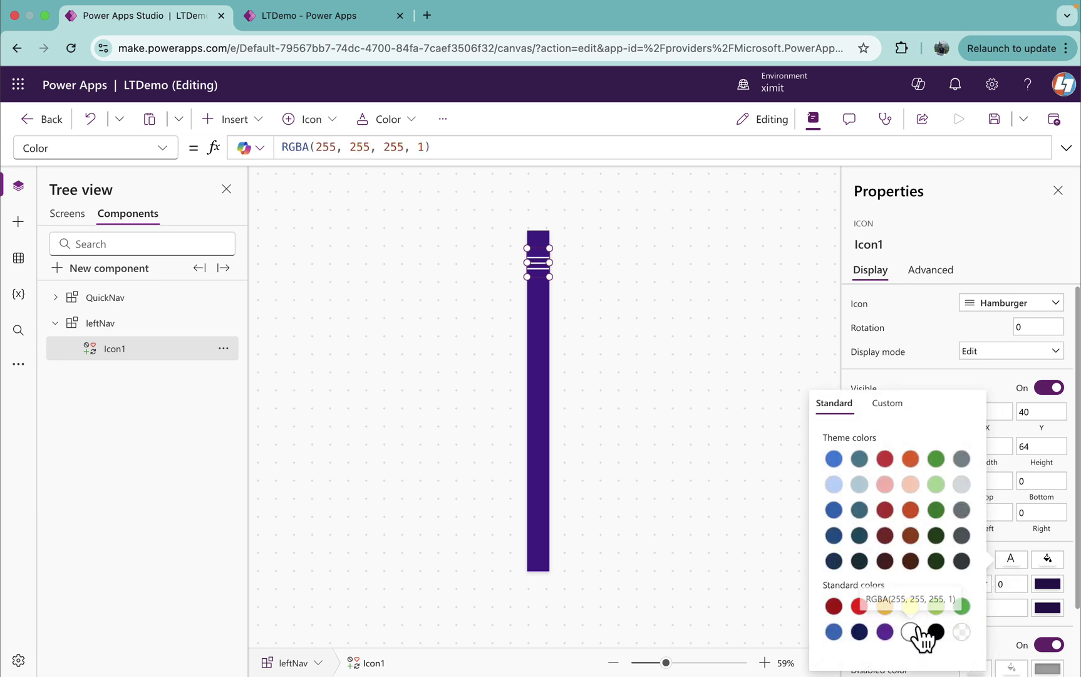
Set the icon's Width and Height to 30.
click(73, 148)
text(Width)
key(Return)
click(313, 148)
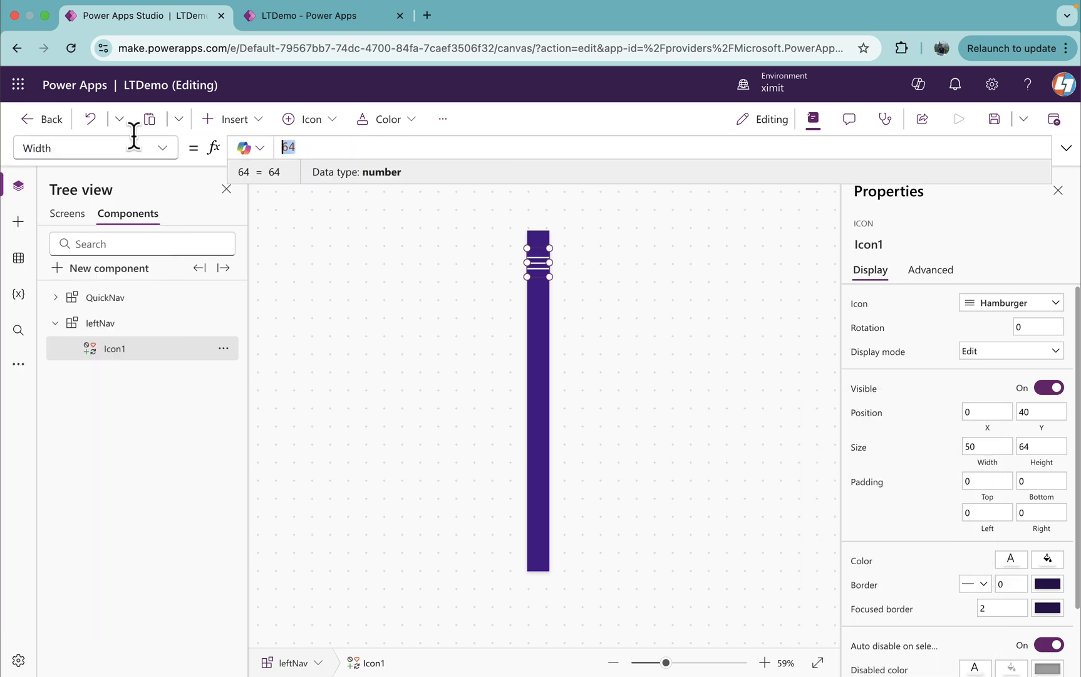
text(30)
click(67, 148)
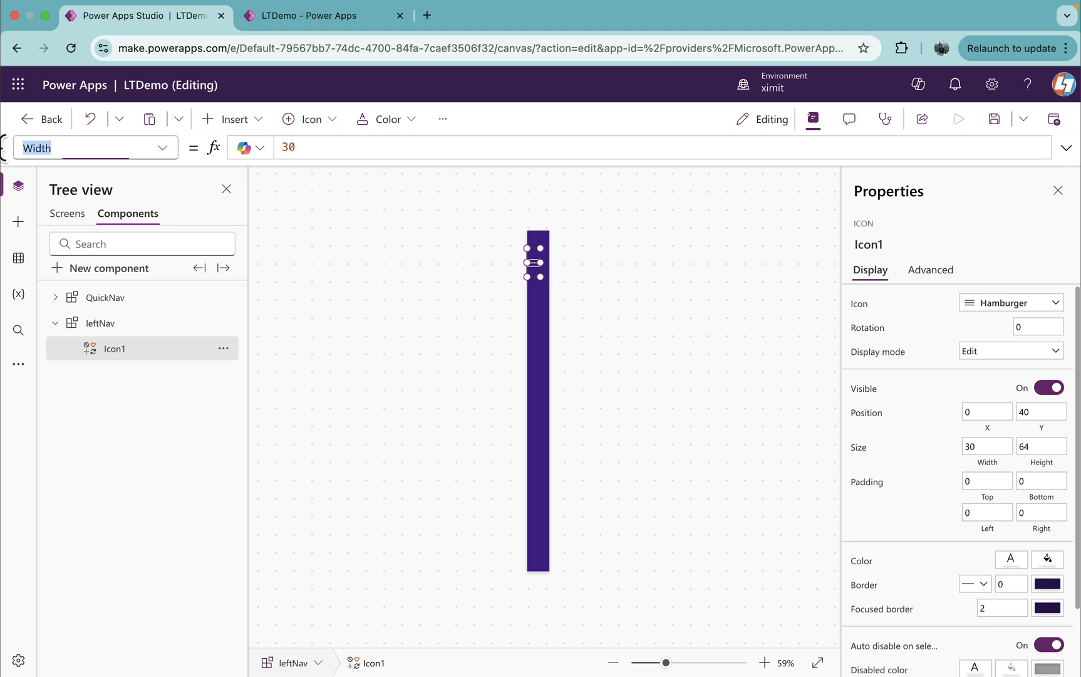
text(he)
key(Return)
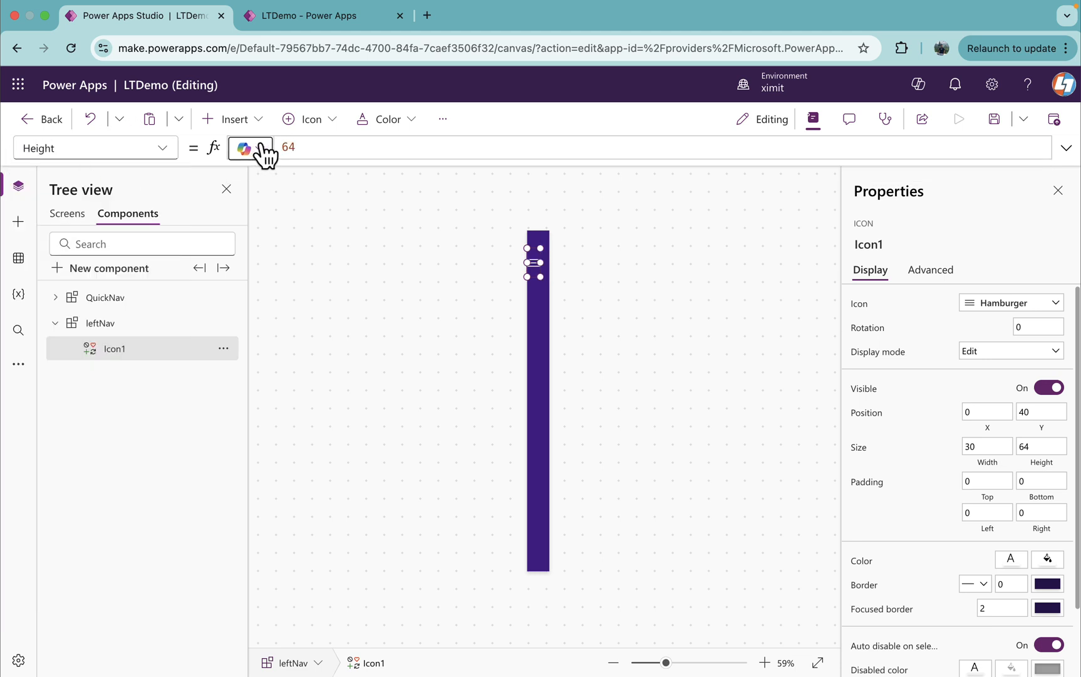
click(287, 147)
text(30)
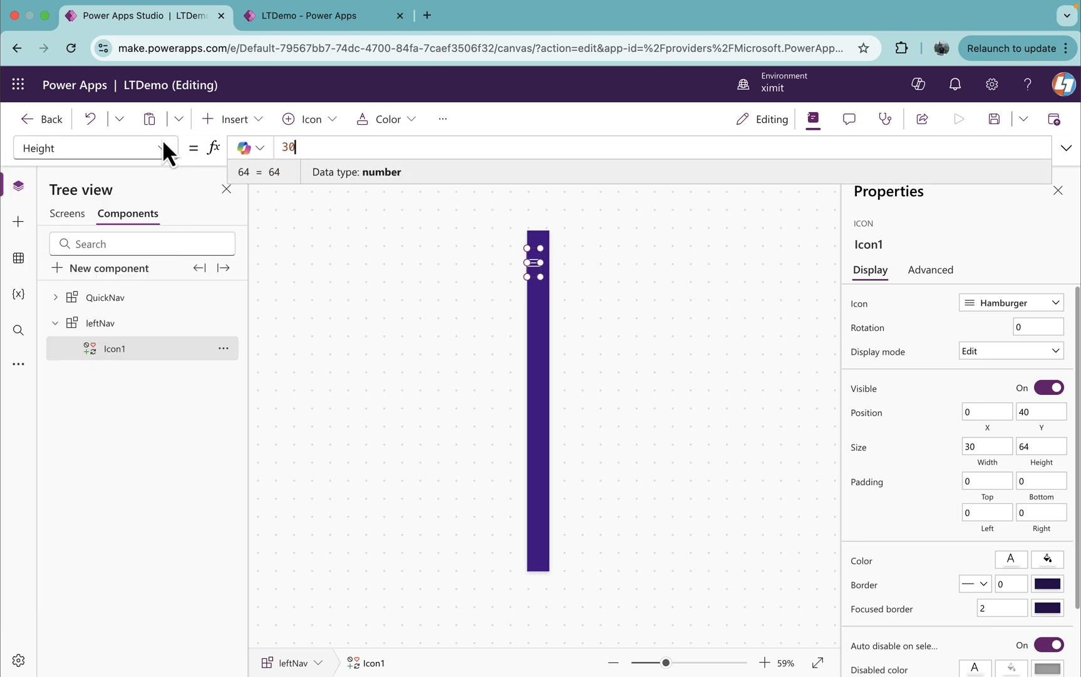
Set the icon's X and Y to 10, then reselect Icon1.
click(29, 148)
text(x)
key(Return)
click(287, 147)
text(10)
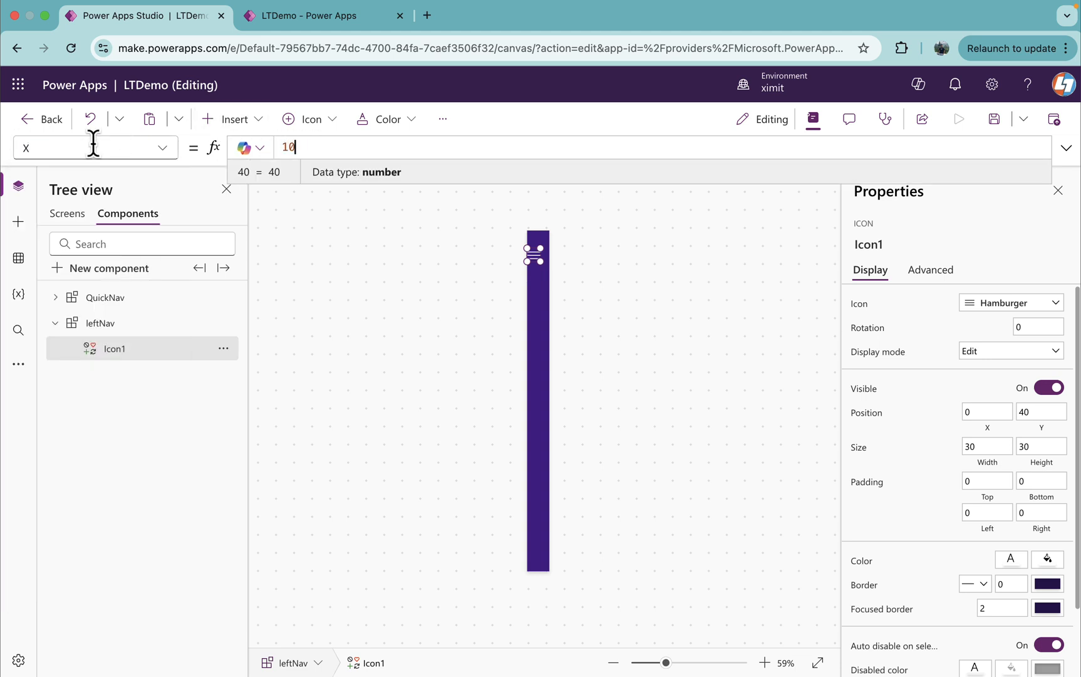
click(29, 147)
text(y)
key(Return)
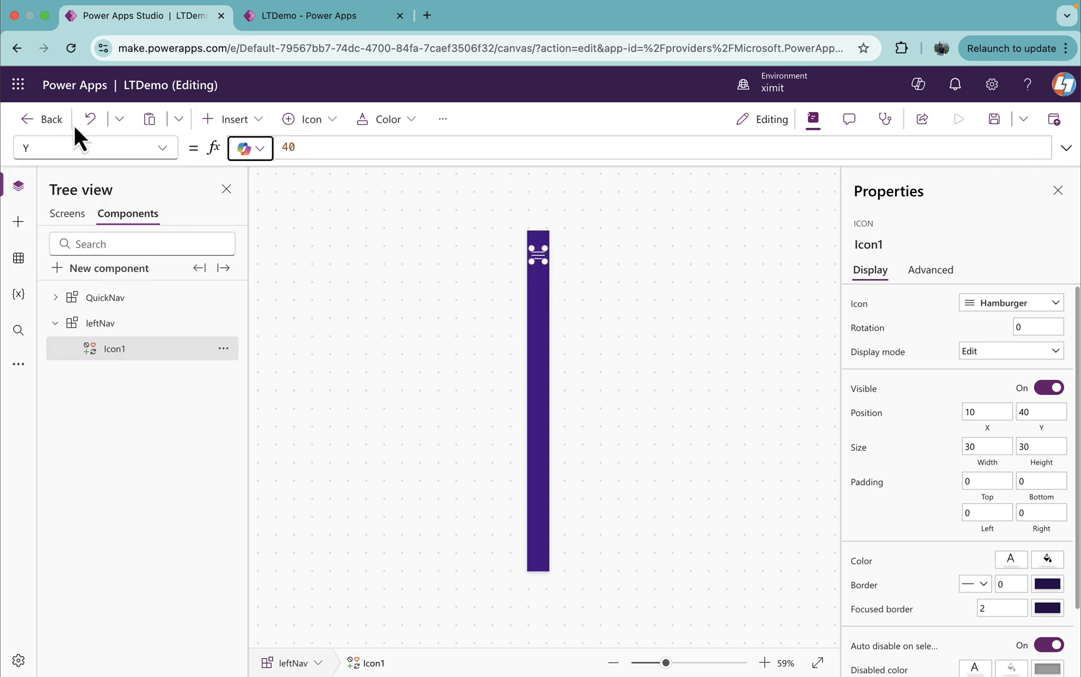
click(287, 148)
text(10)
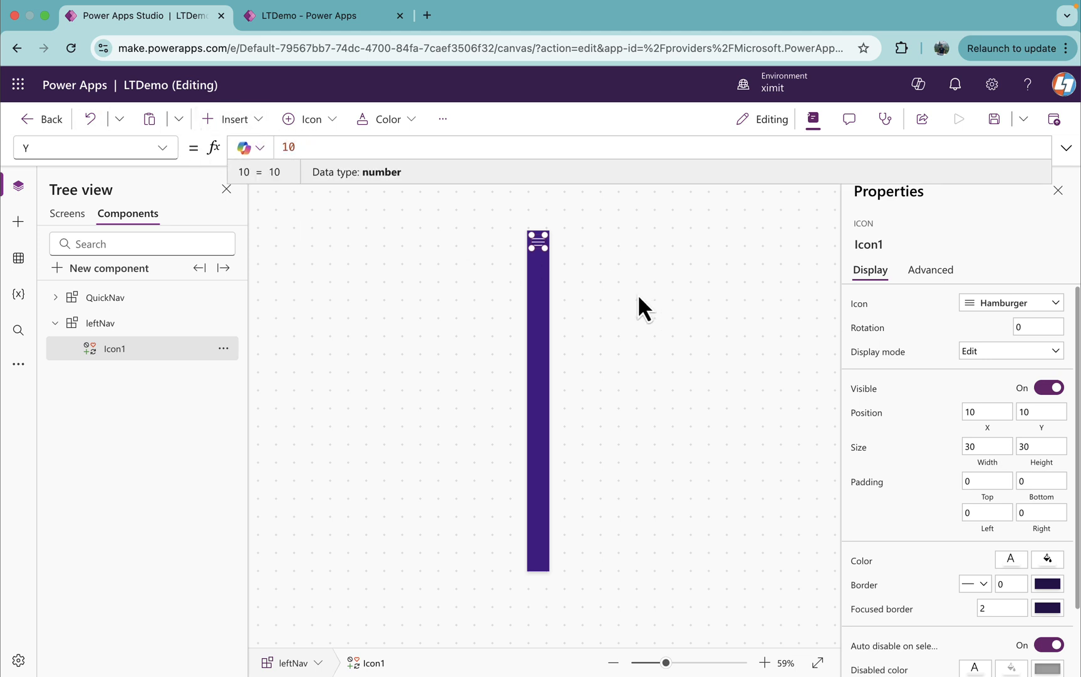
click(638, 295)
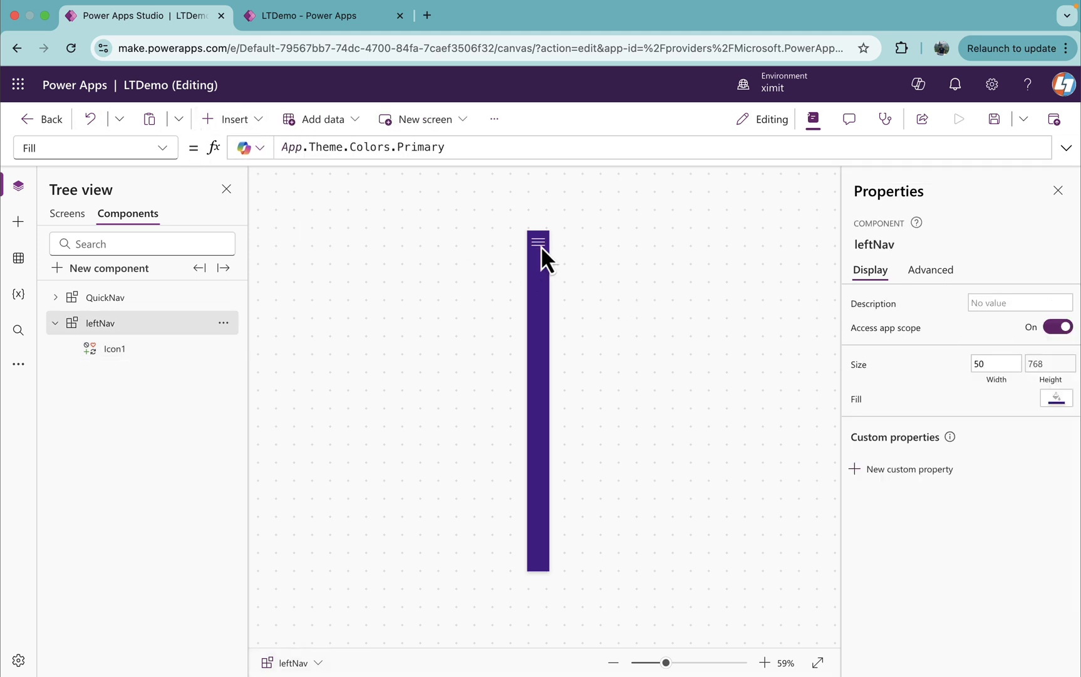
click(114, 349)
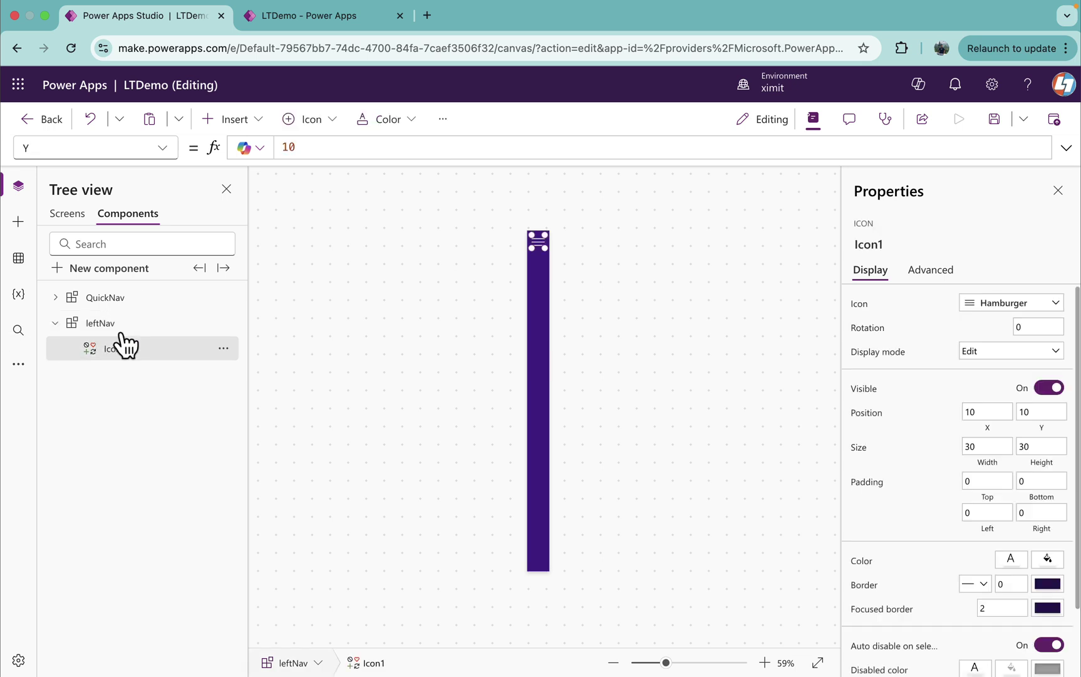
Set Icon1's OnSelect to Set(navExpand, !navExpand).
click(77, 148)
text(OnSelect)
key(Return)
drag(352, 147, 279, 146)
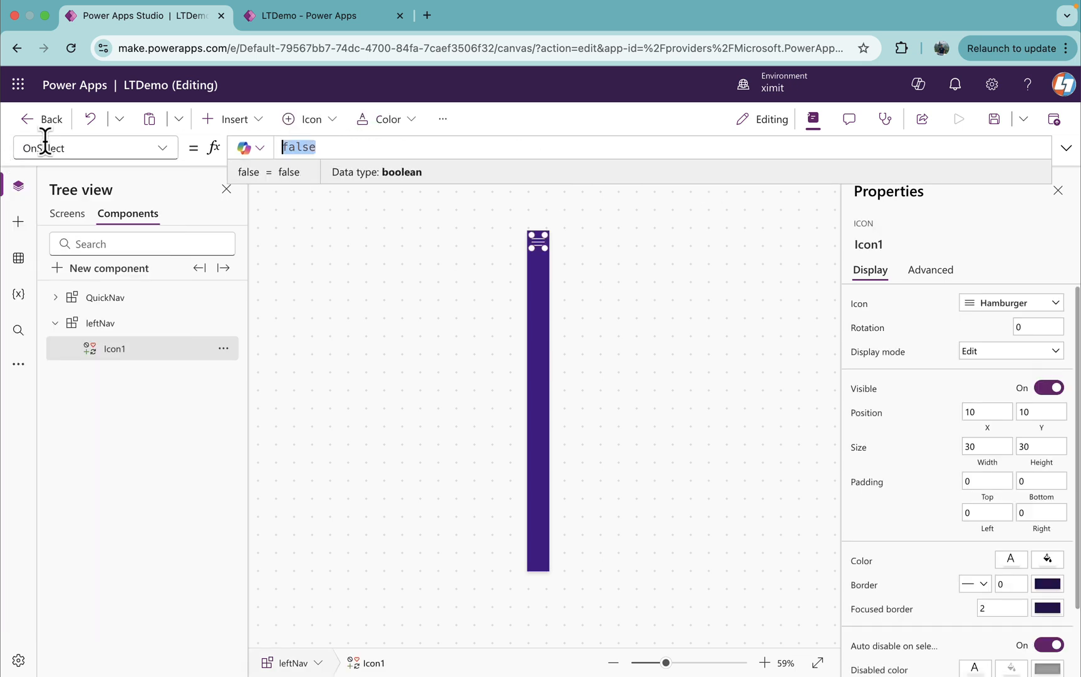
text(Set()
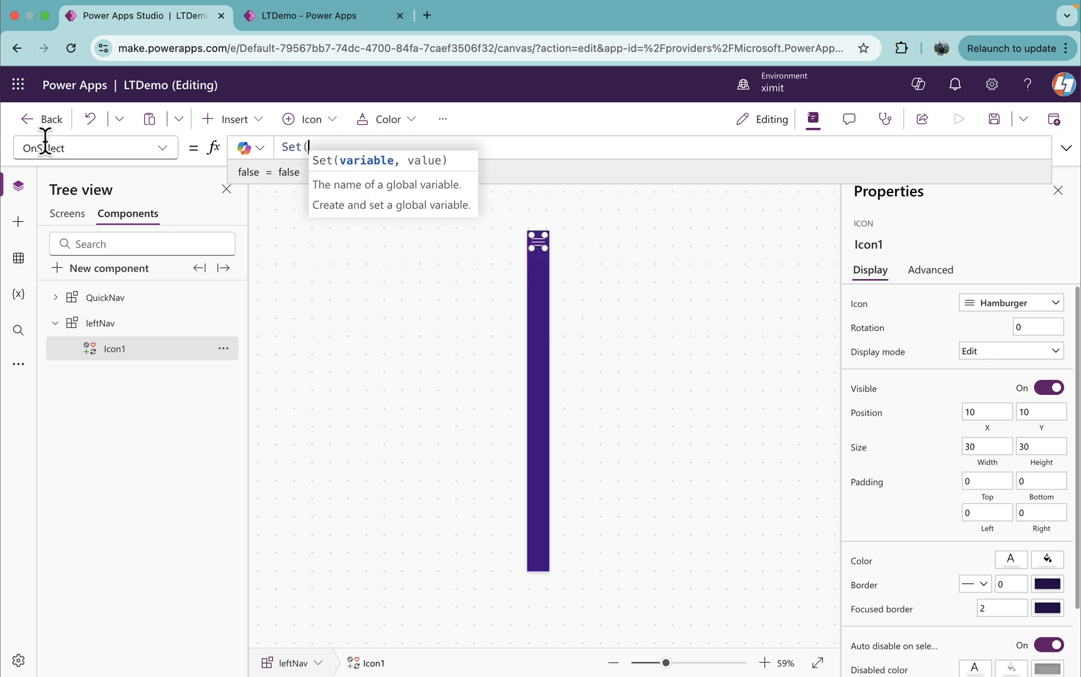
text(navExpand)
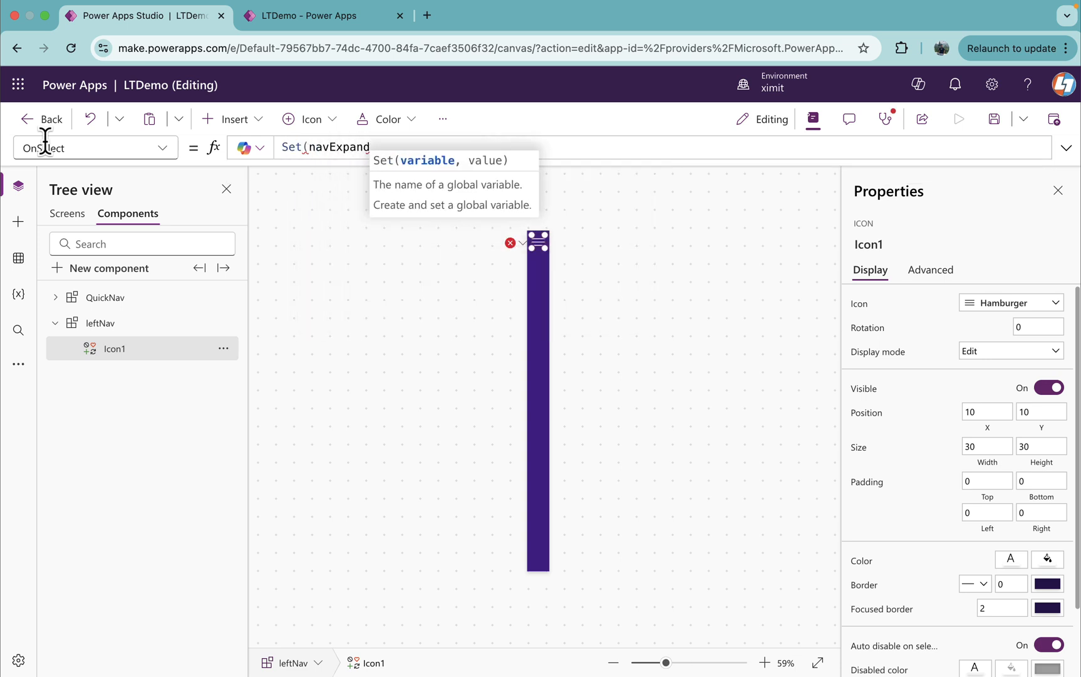
text(, !)
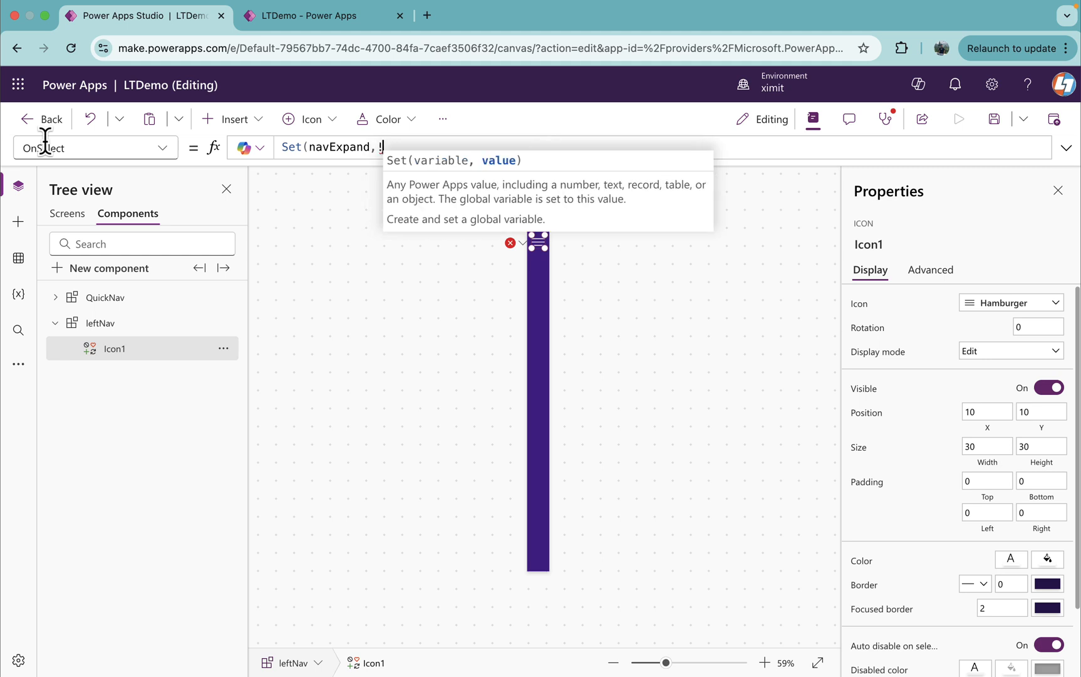
text(navExpand))
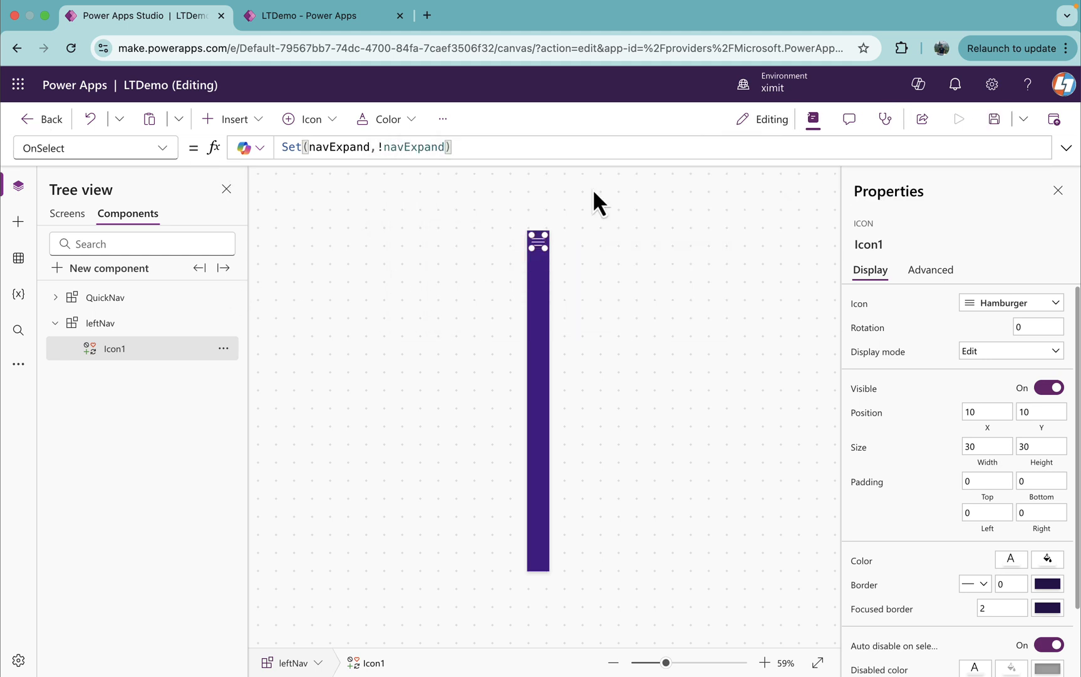
Set leftNav's Width to If(navExpand,150,50) and save.
click(127, 326)
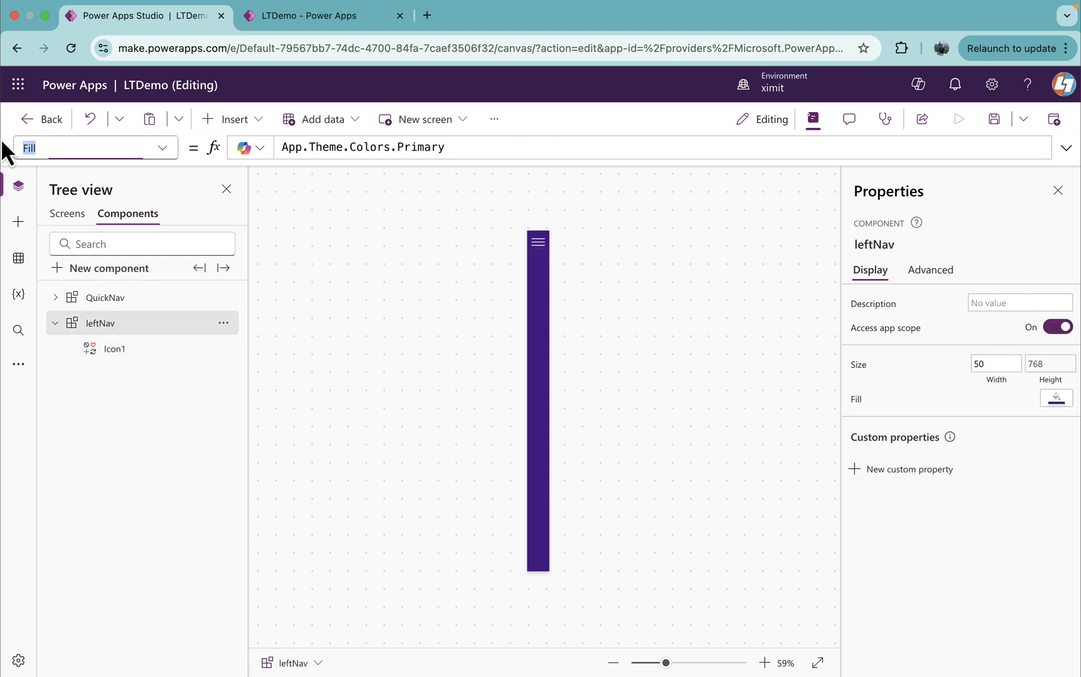
click(131, 145)
click(102, 212)
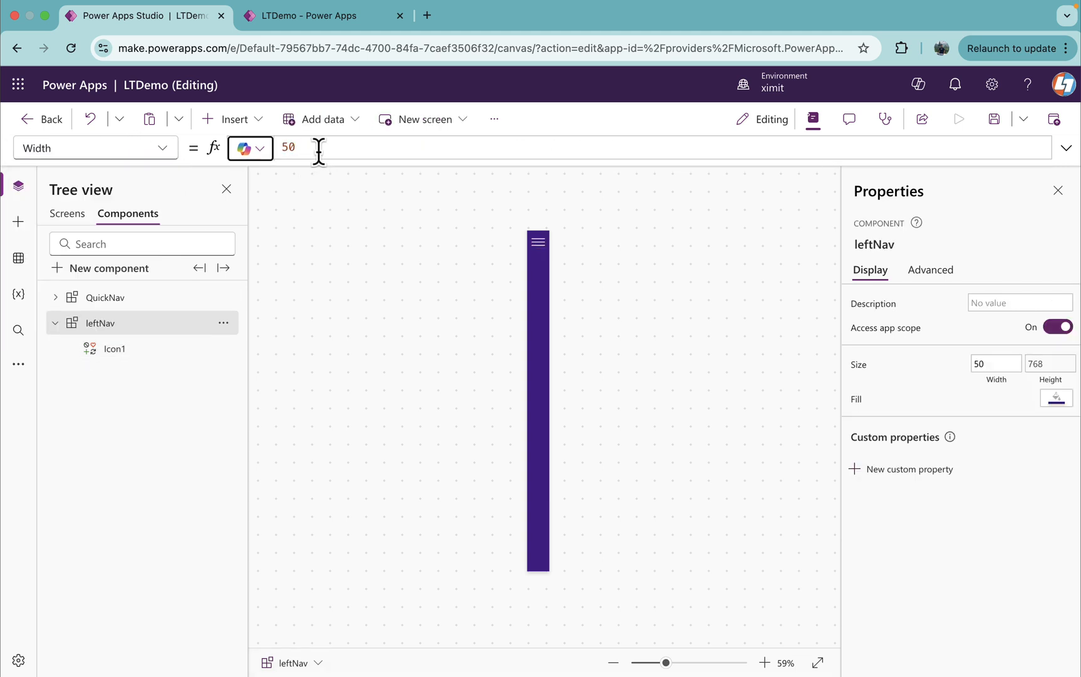
click(291, 147)
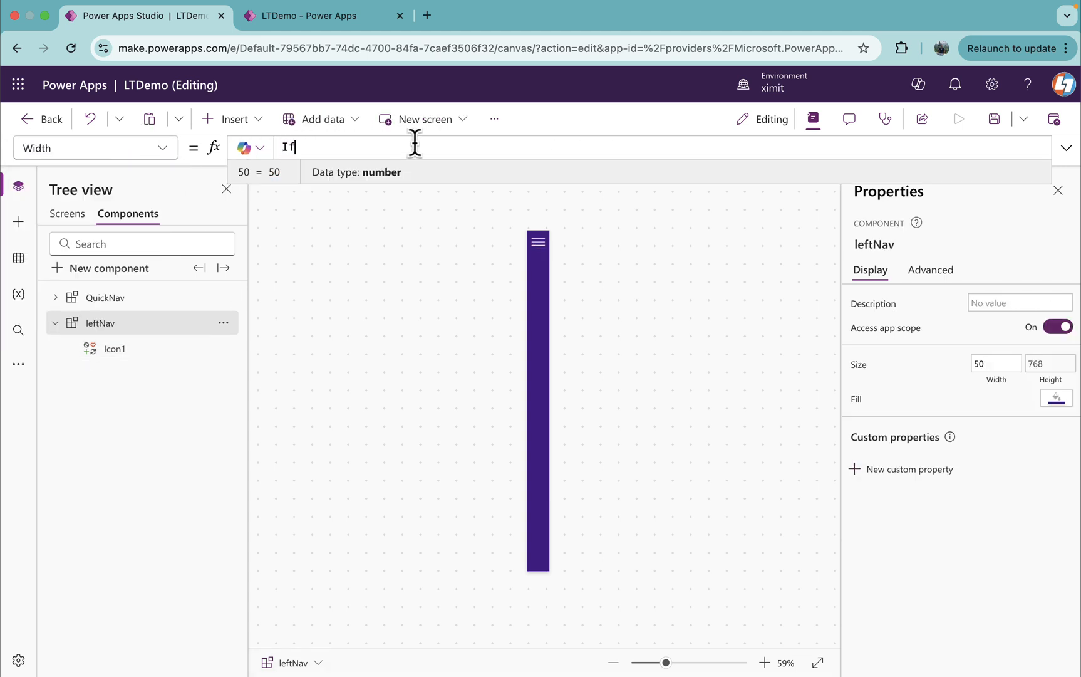
text((nav)
key(Tab)
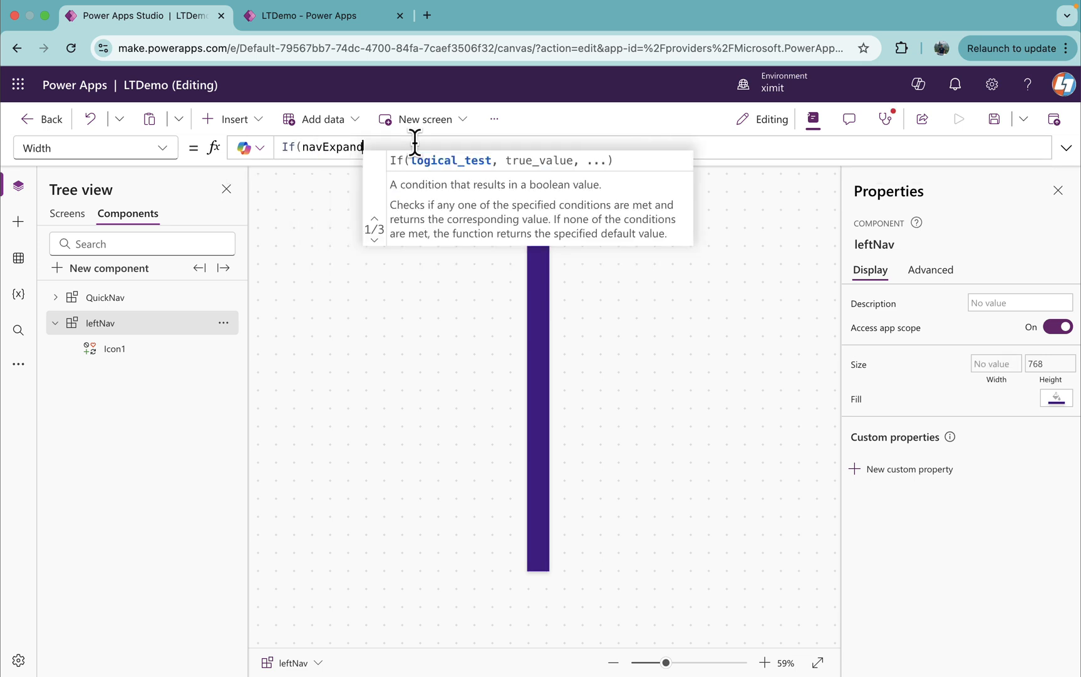
text(,150)
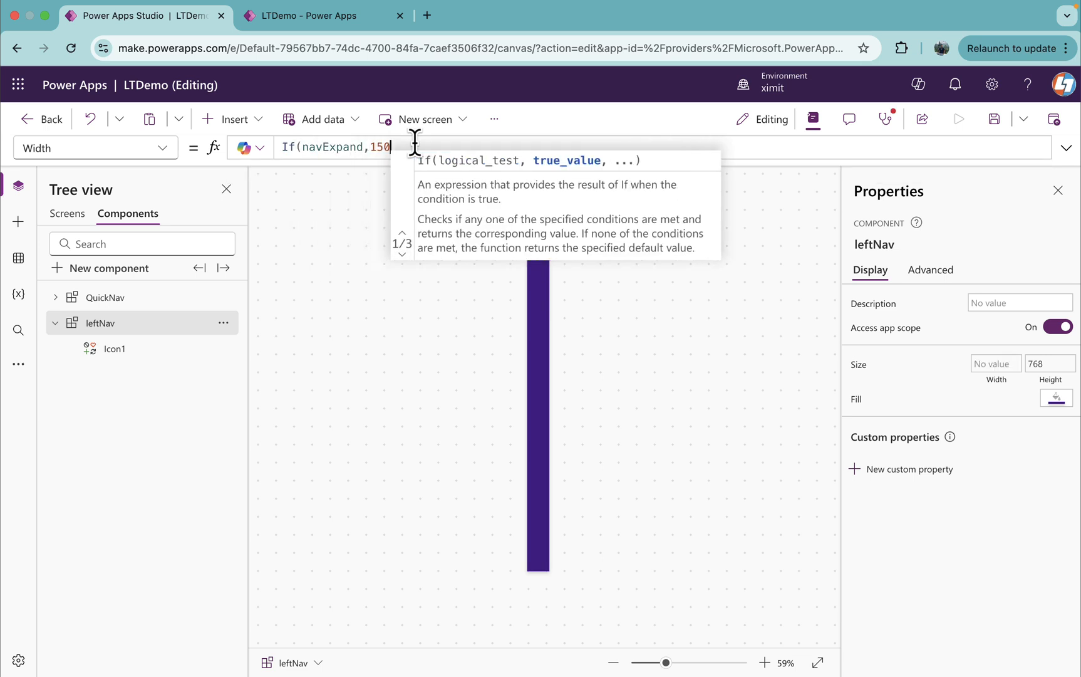
text(,)
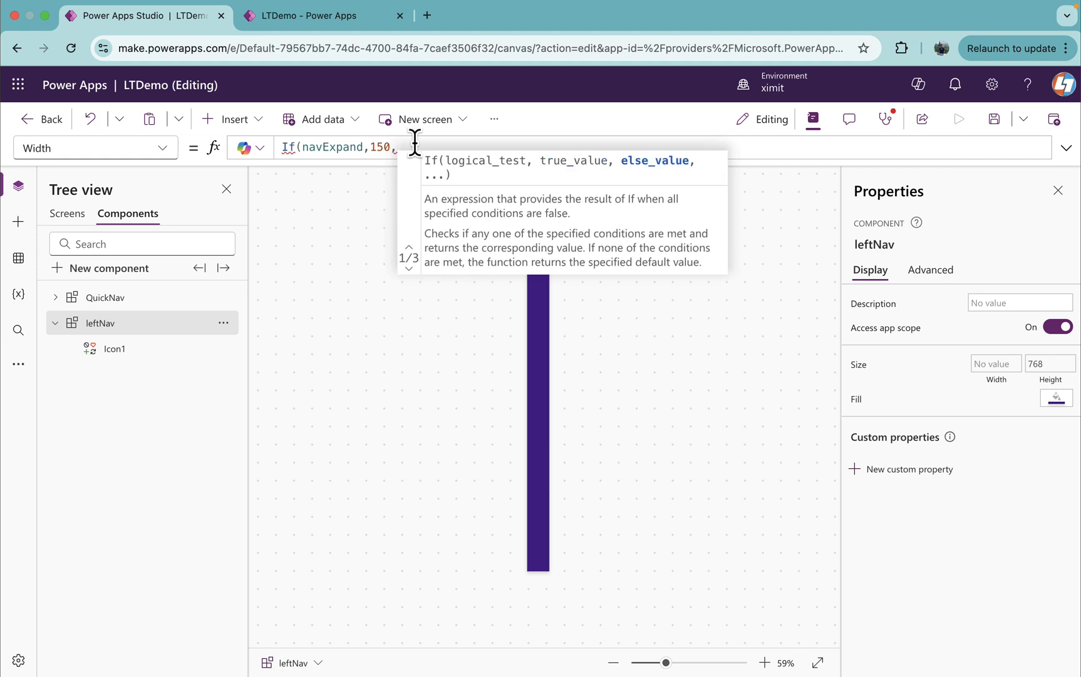
text(50))
key(ctrl+s)
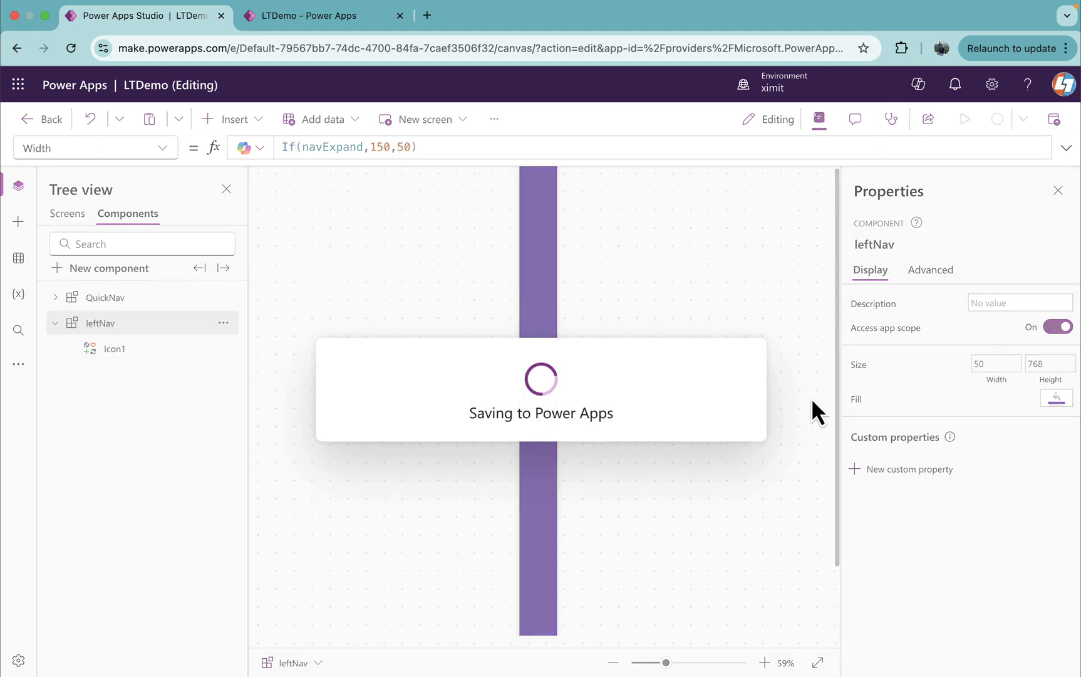
Test the hamburger icon widening the nav to 150 and shrinking it back to 50.
drag(664, 663, 660, 663)
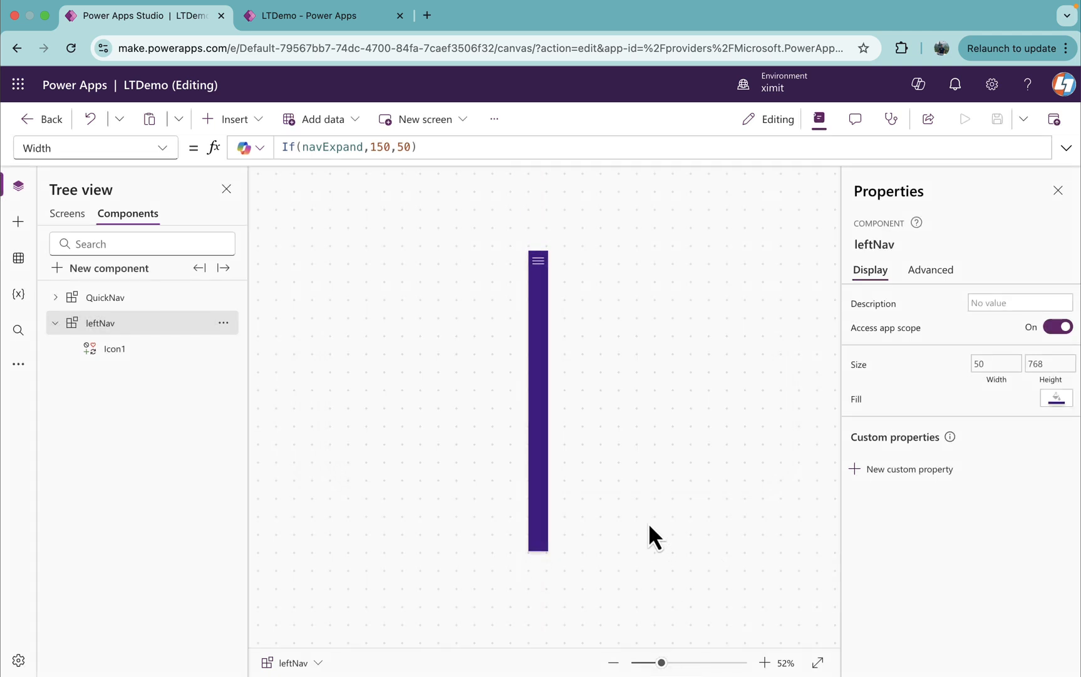
alt+click(541, 264)
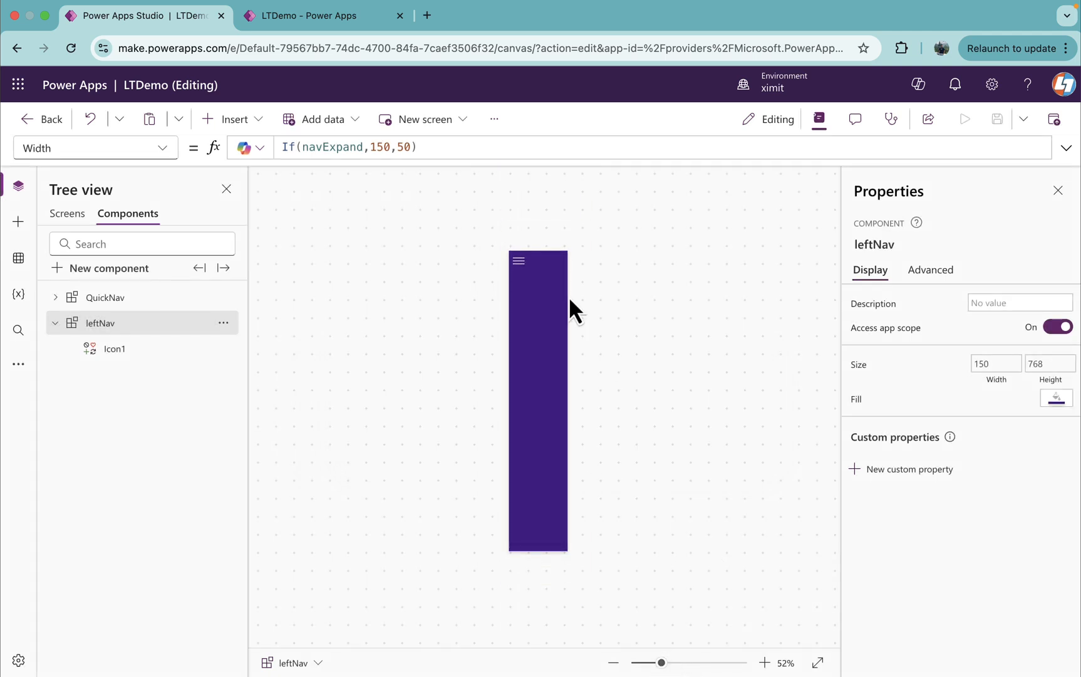
alt+click(524, 261)
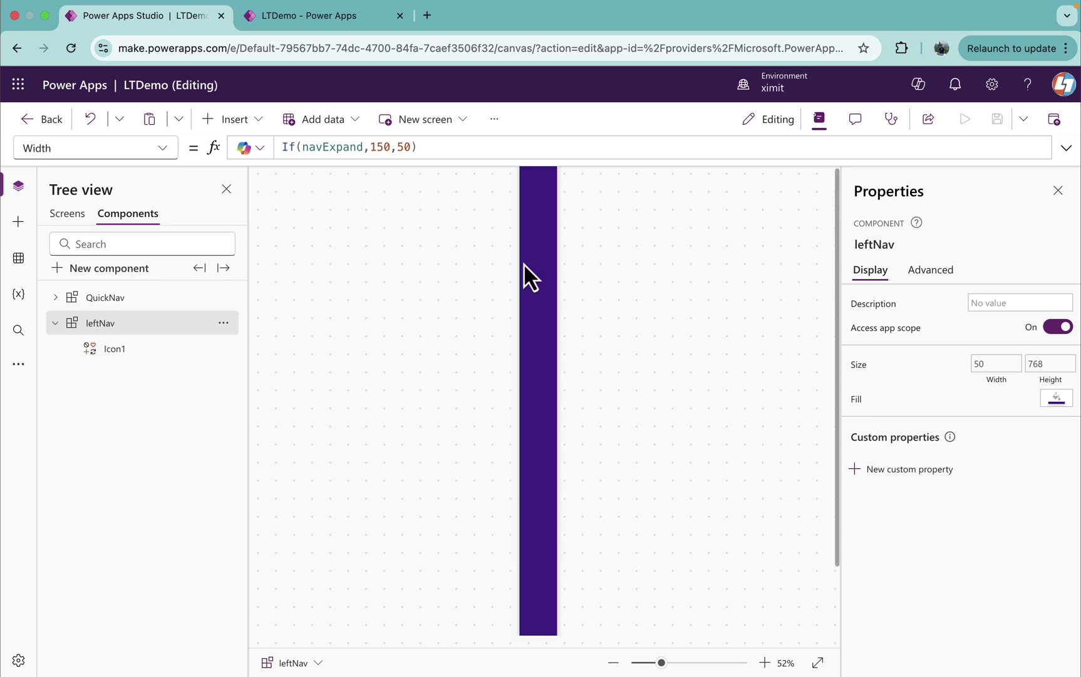
click(656, 662)
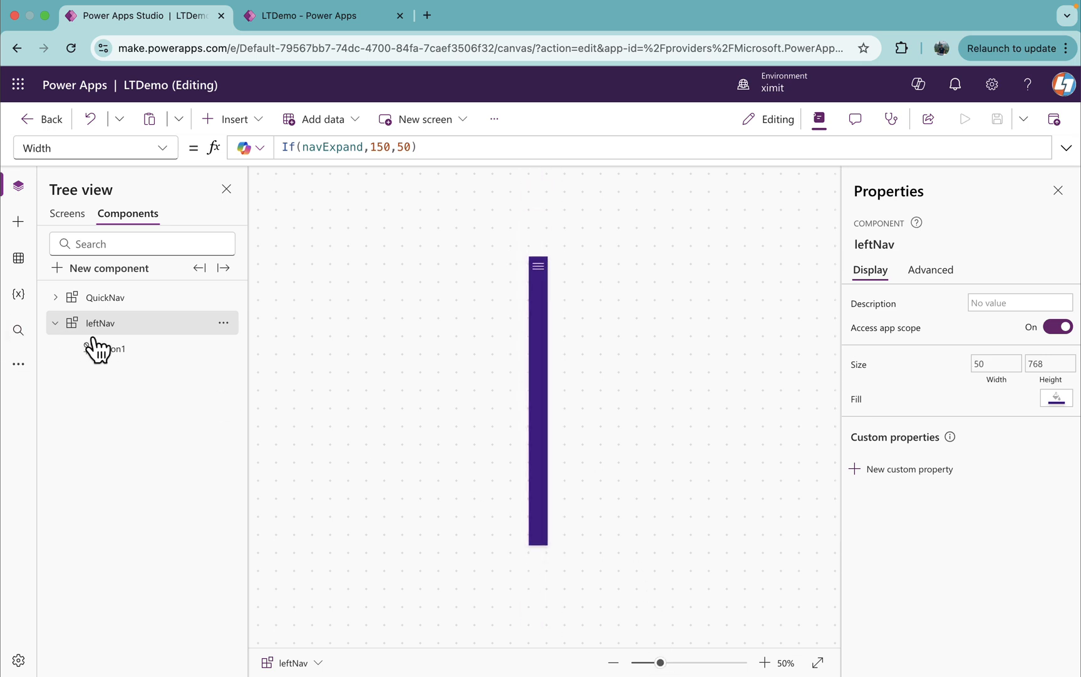
Insert a blank flexible height gallery into leftNav with menuItems as its Items.
click(234, 118)
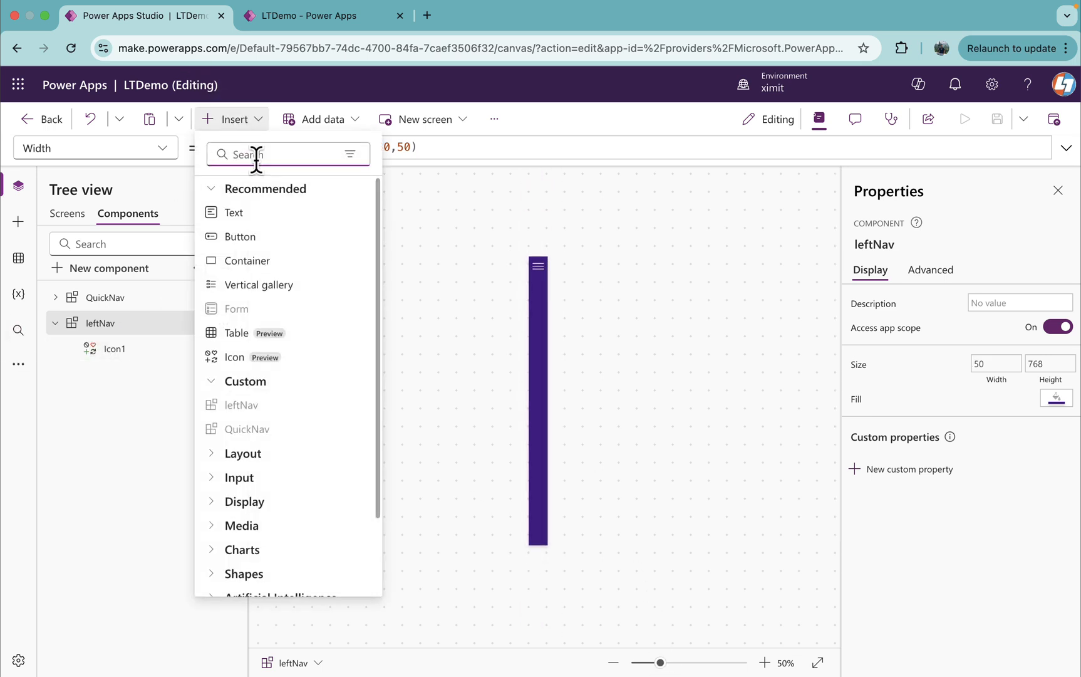
text(fl)
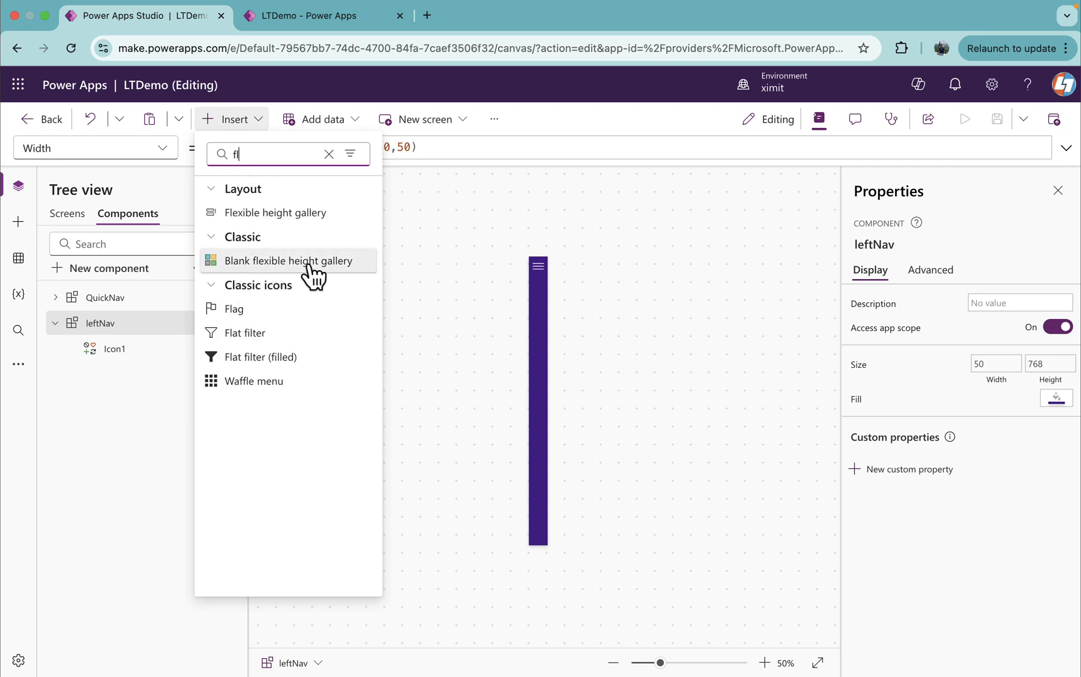
click(288, 261)
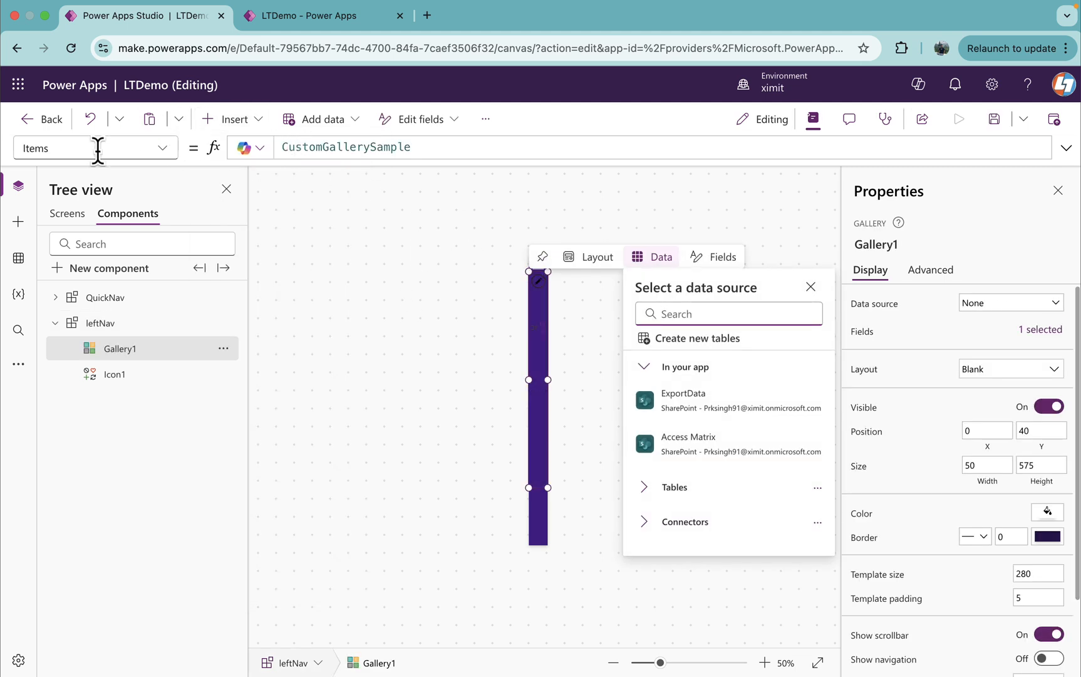
double_click(434, 147)
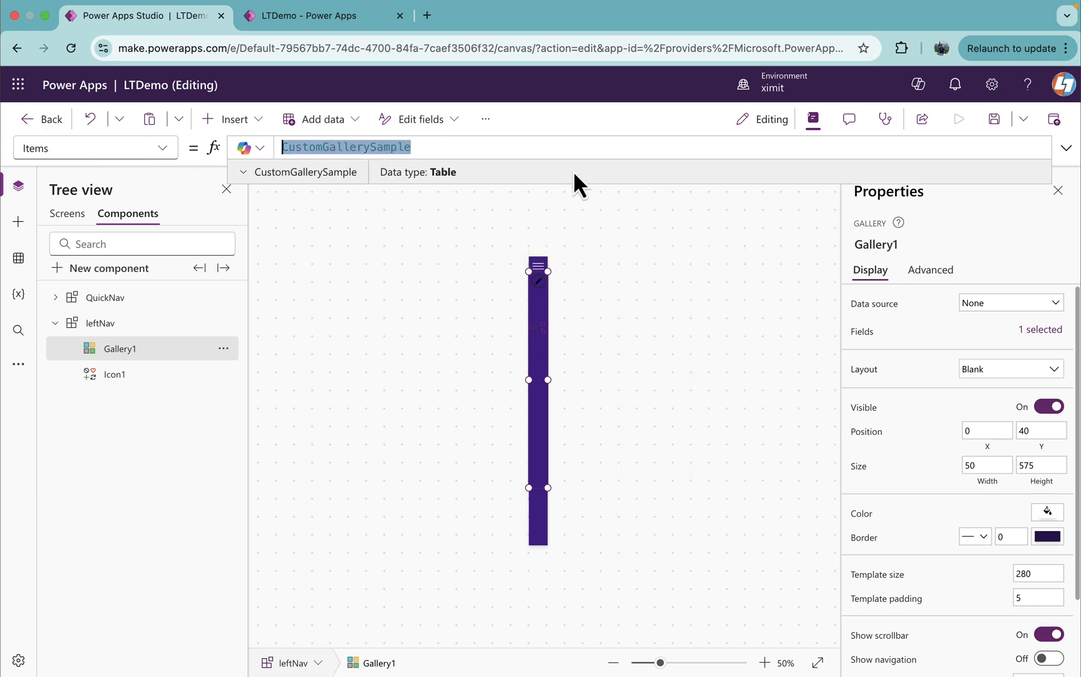
text(menu)
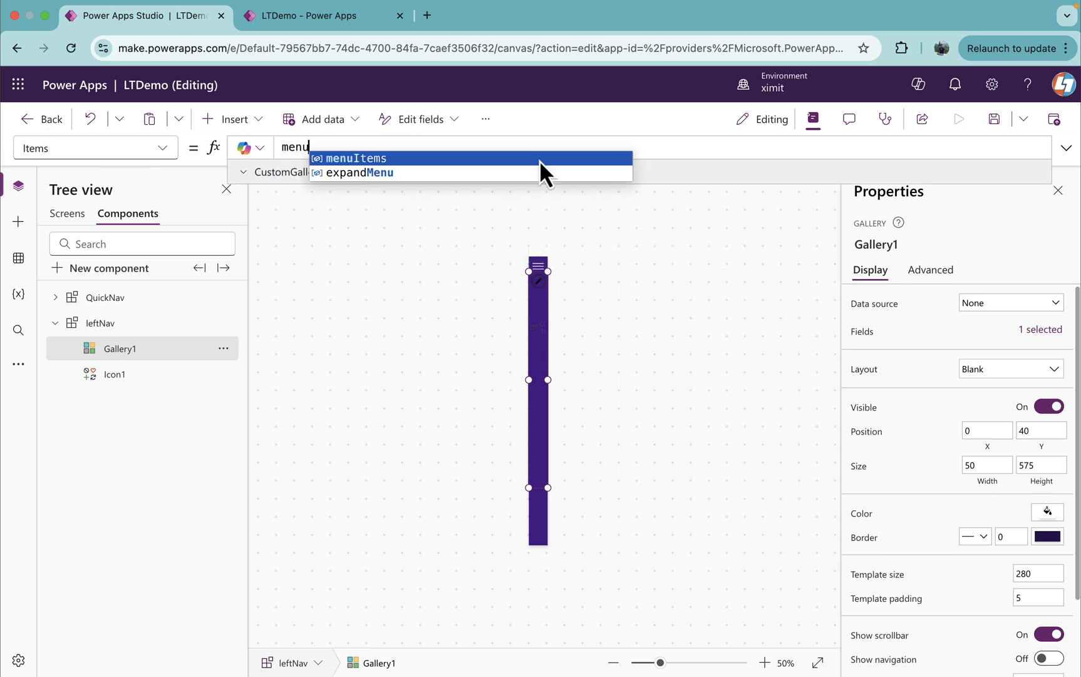
click(540, 158)
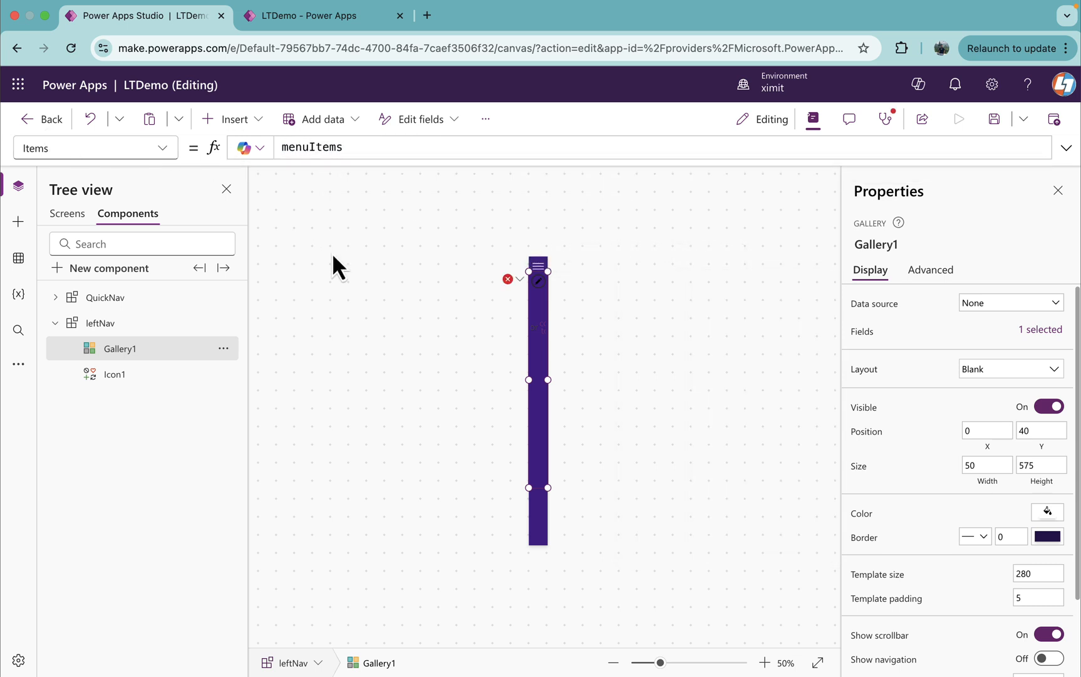
Place the gallery at X 0 with Y just below Icon1 using Icon1's height.
click(63, 148)
text(X)
key(Return)
text(0)
click(145, 148)
text(Y)
key(Return)
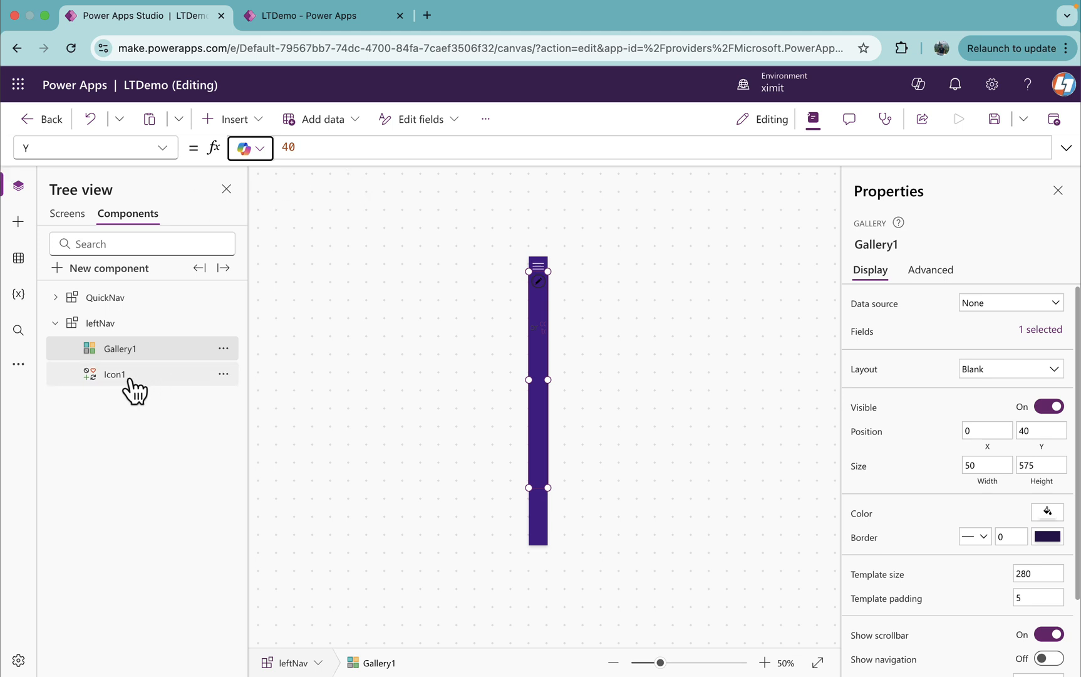
click(312, 148)
text(icon)
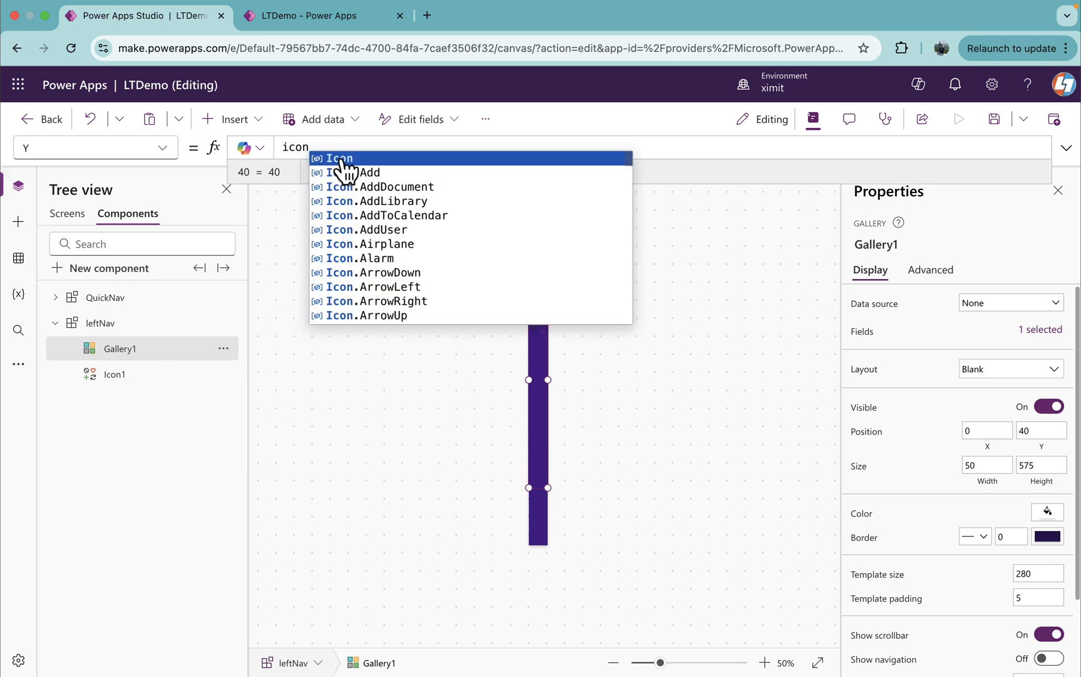
text(1)
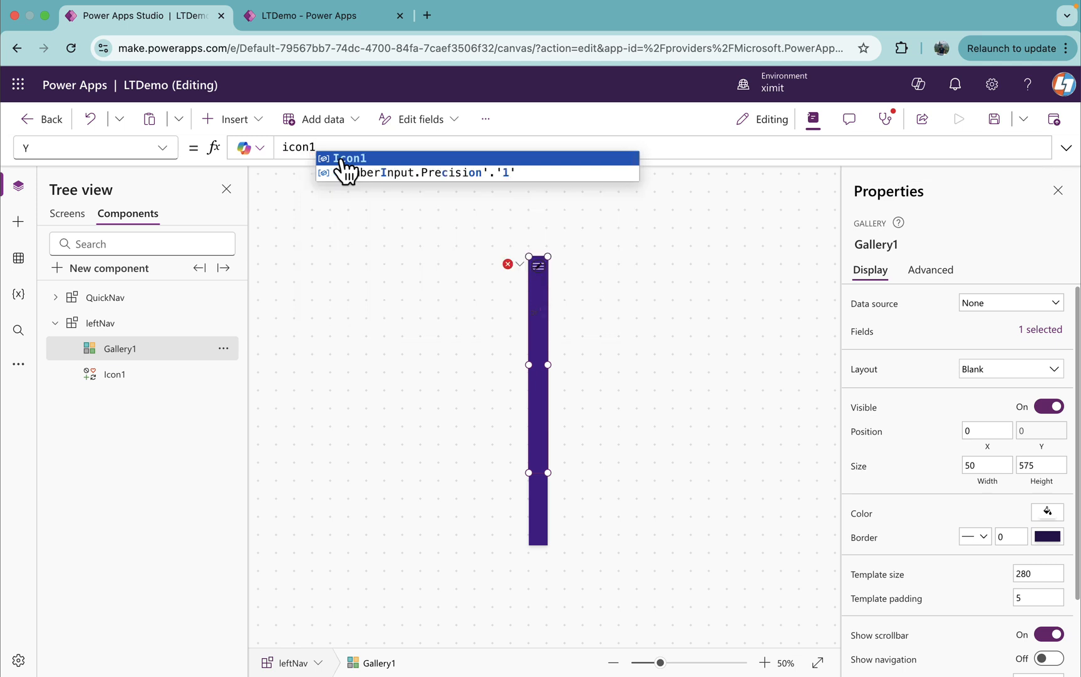
click(347, 159)
text(.He)
key(Tab)
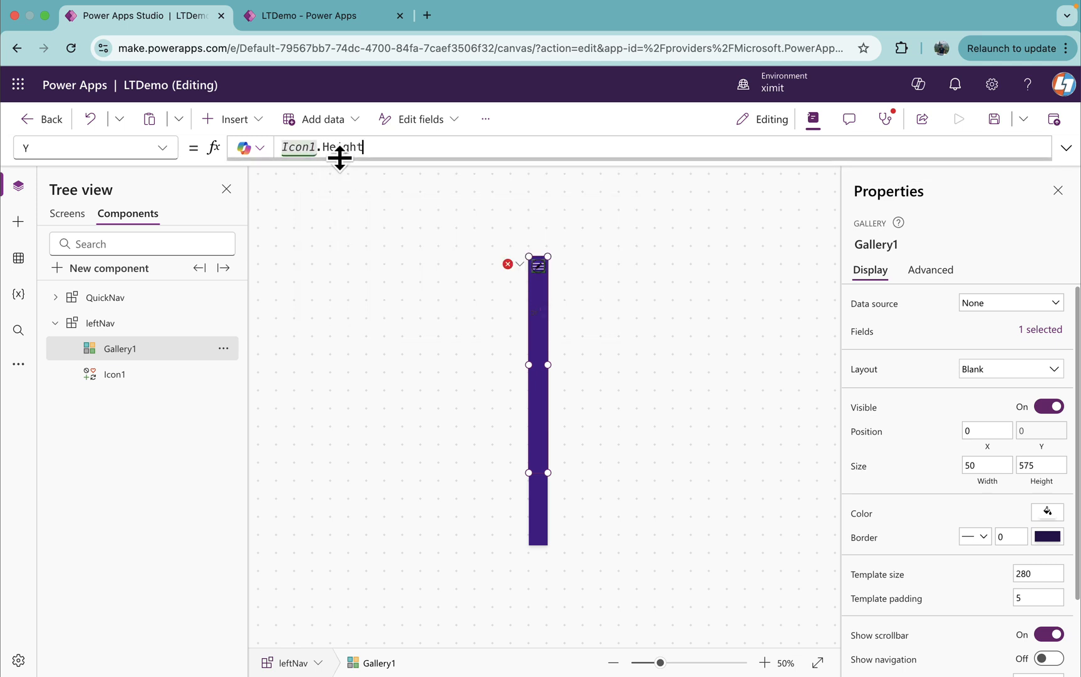
text(+40)
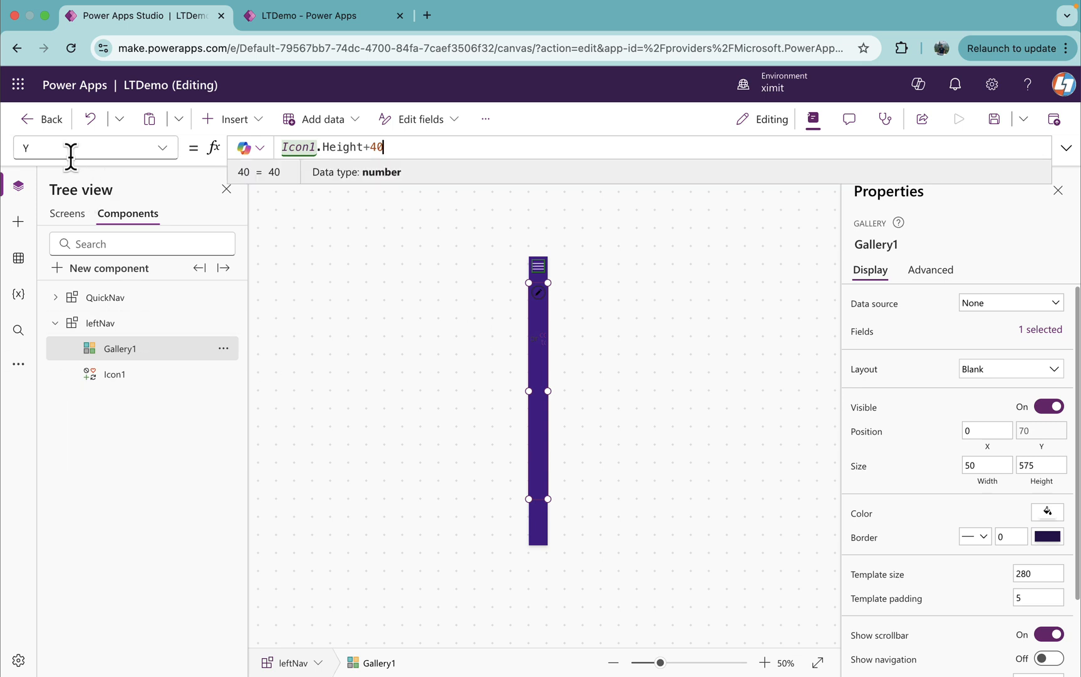
Set the gallery's Height to Parent.Height less Icon1's height.
click(39, 149)
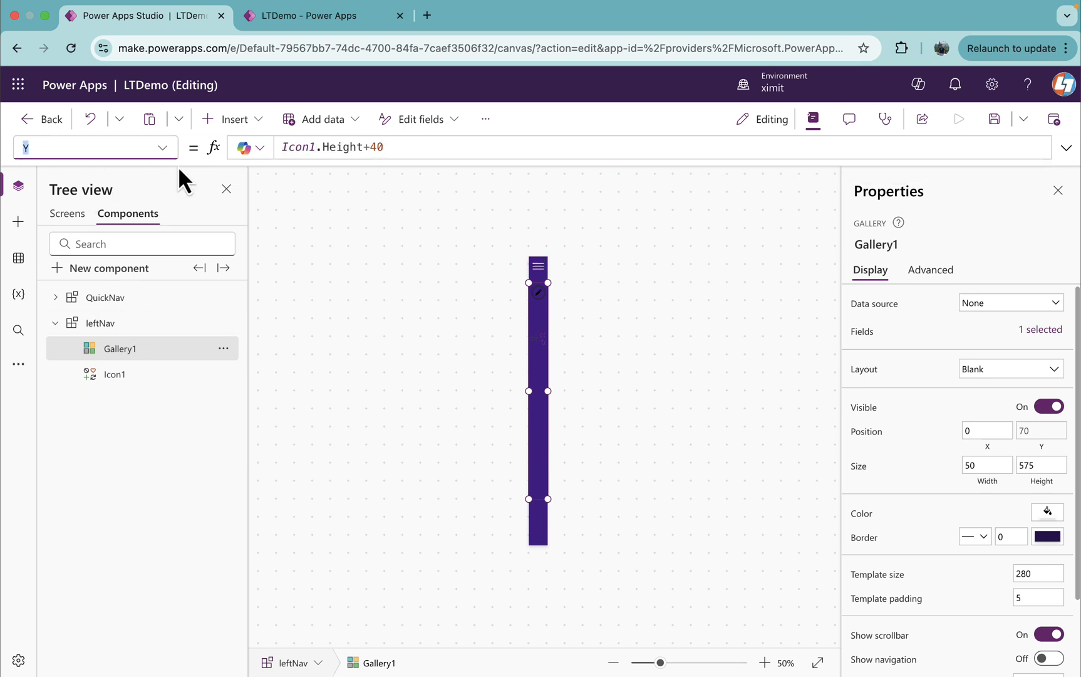
text(he)
key(Return)
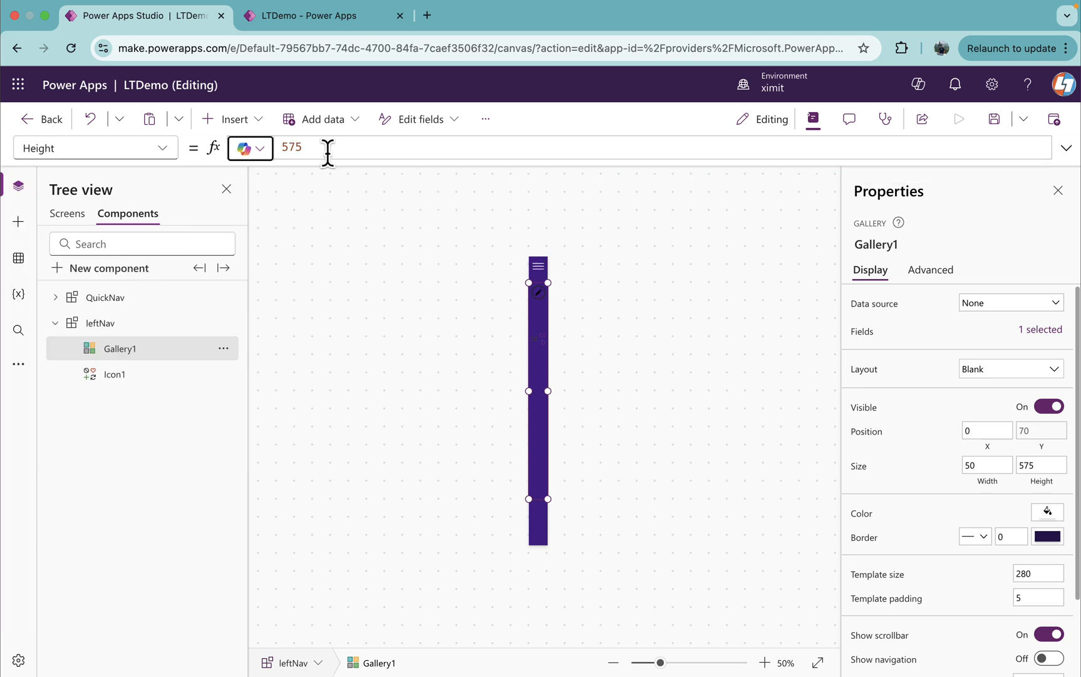
drag(327, 149, 257, 153)
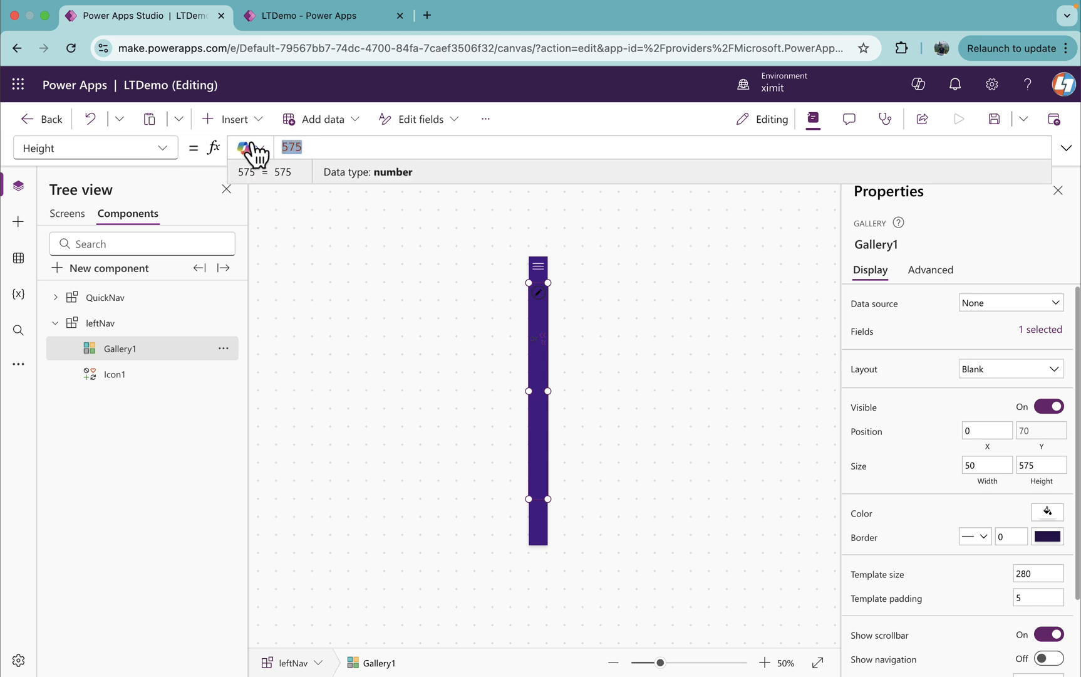
text(parent)
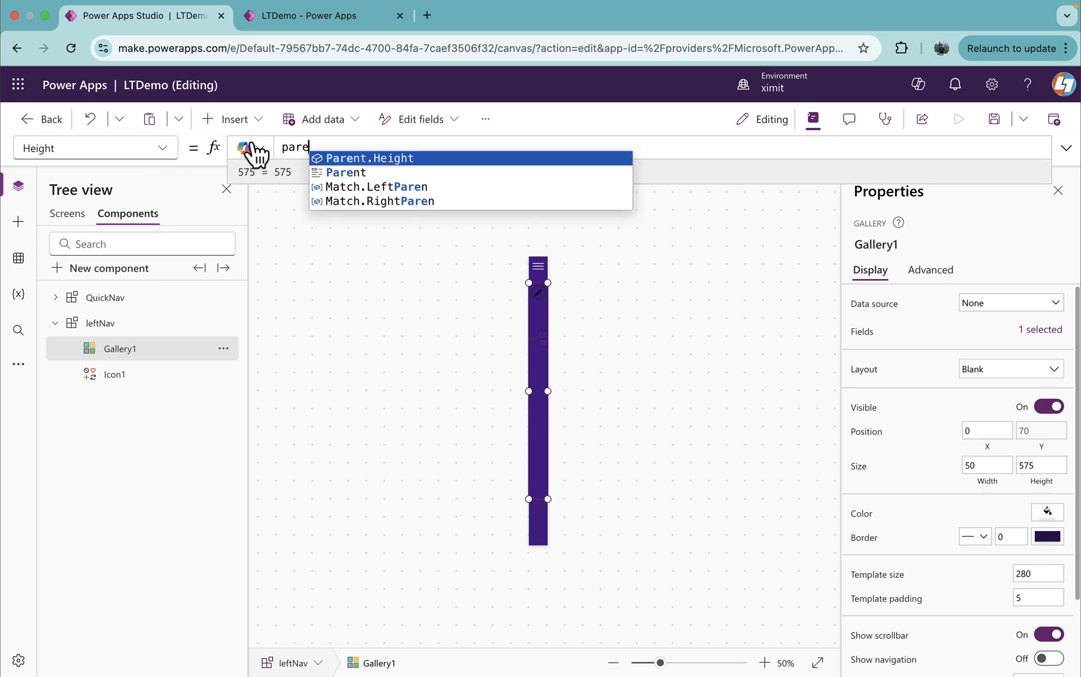
key(Tab)
key(Return)
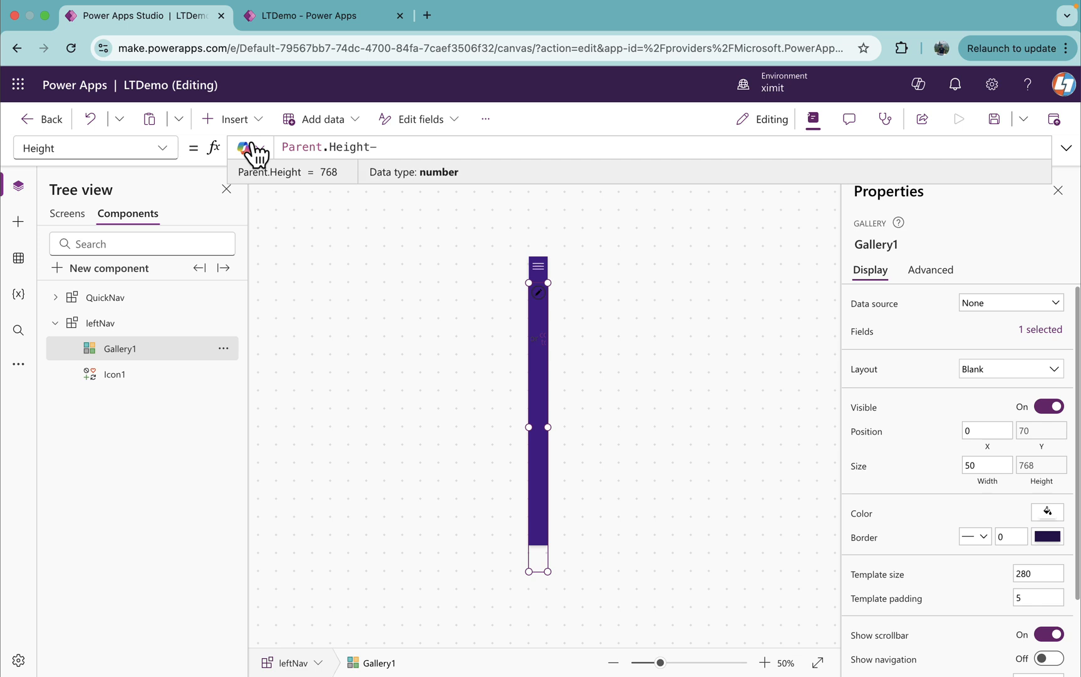
text(icon1)
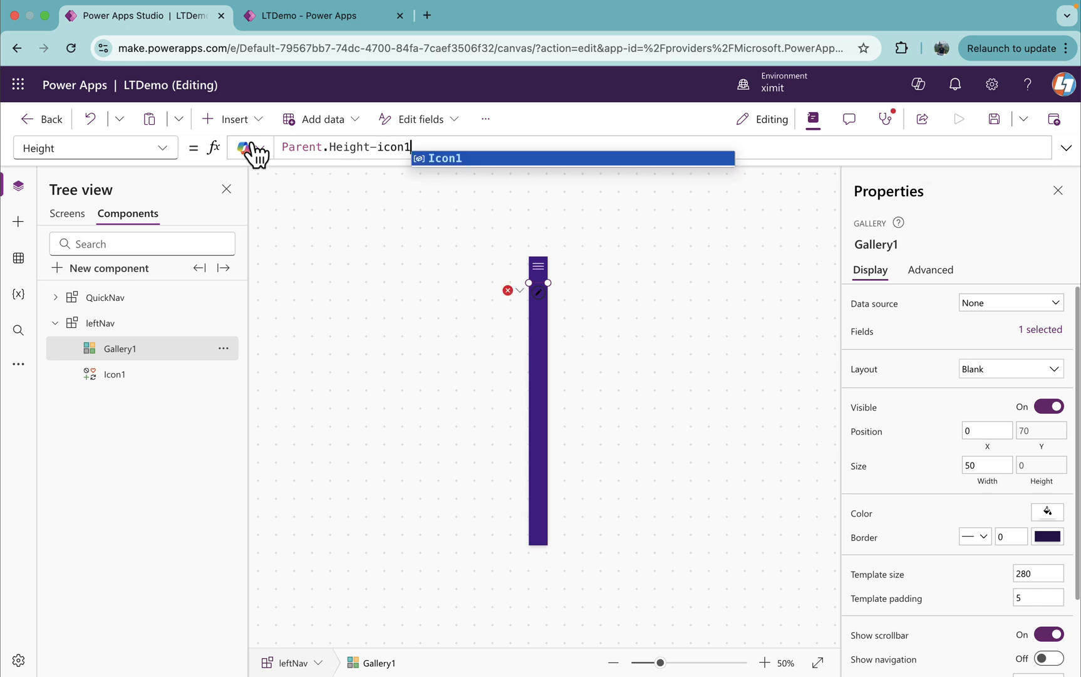
key(Tab)
text(.he)
key(Tab)
text(-)
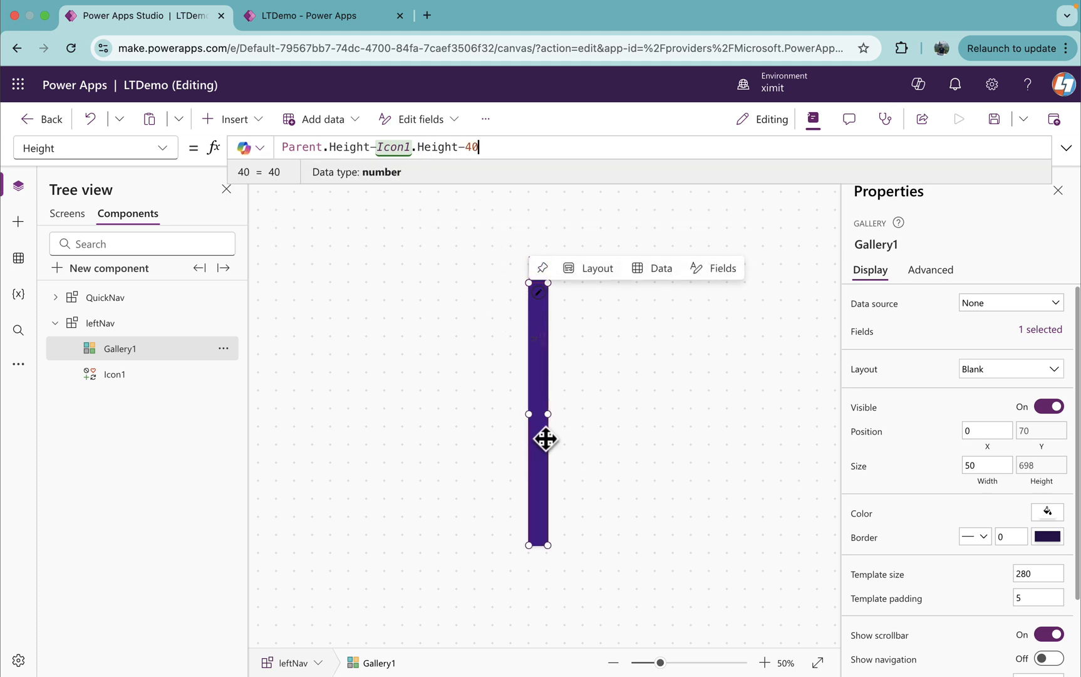
Set gallery Width to Parent.Width, template padding 0, scrollbar off and template size 70.
click(80, 147)
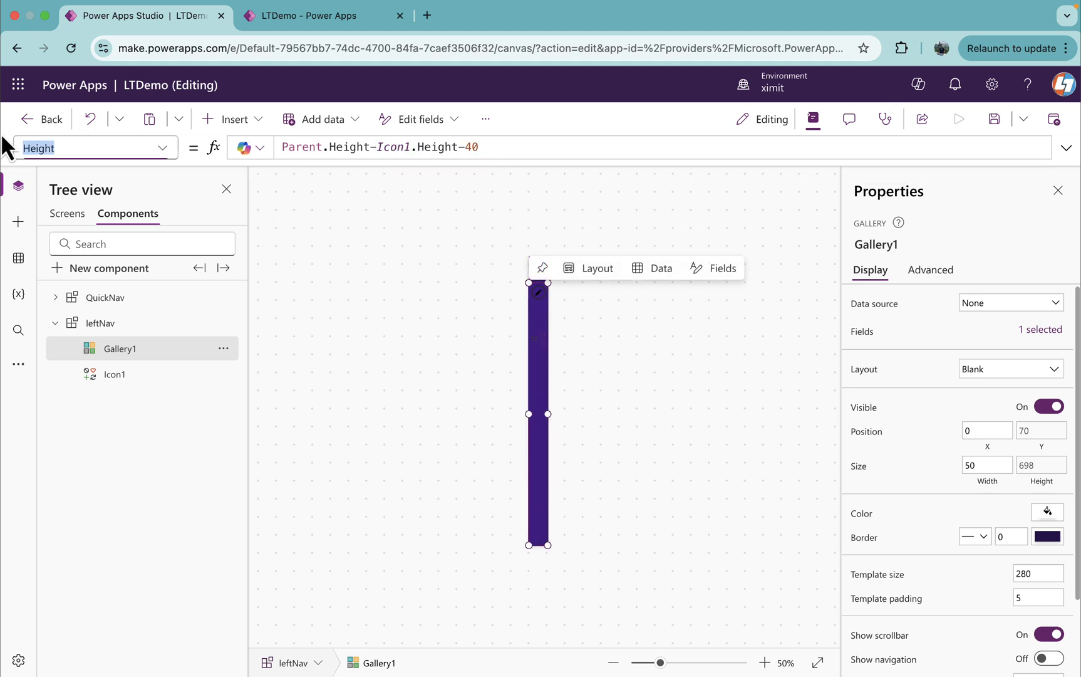
text(Width)
key(Return)
double_click(353, 148)
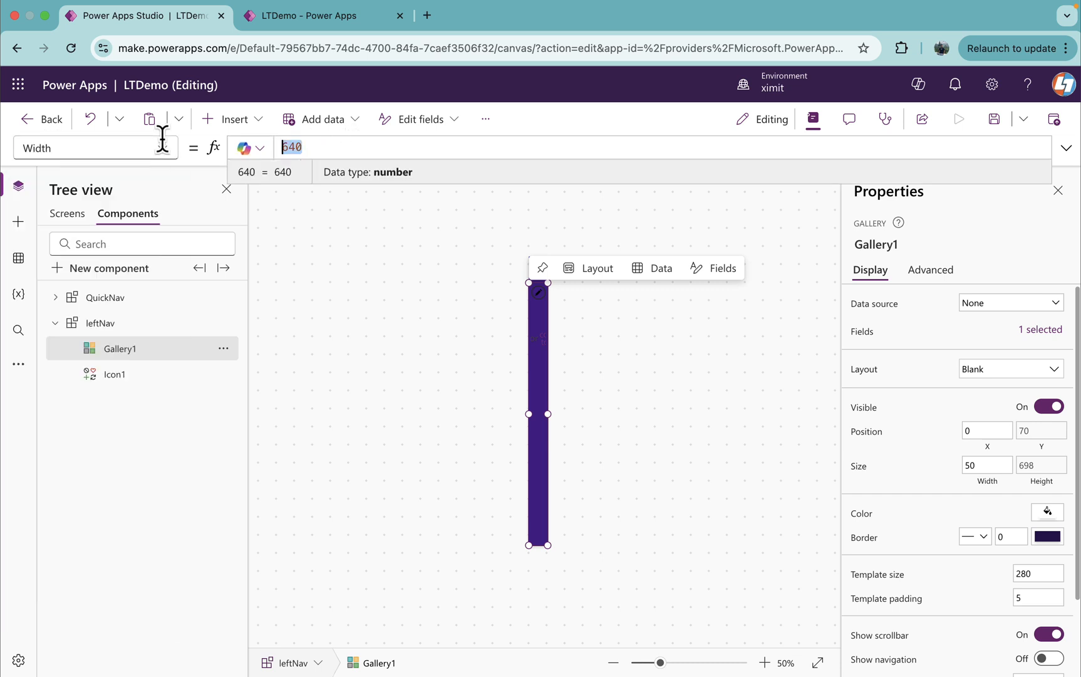
text(Pare)
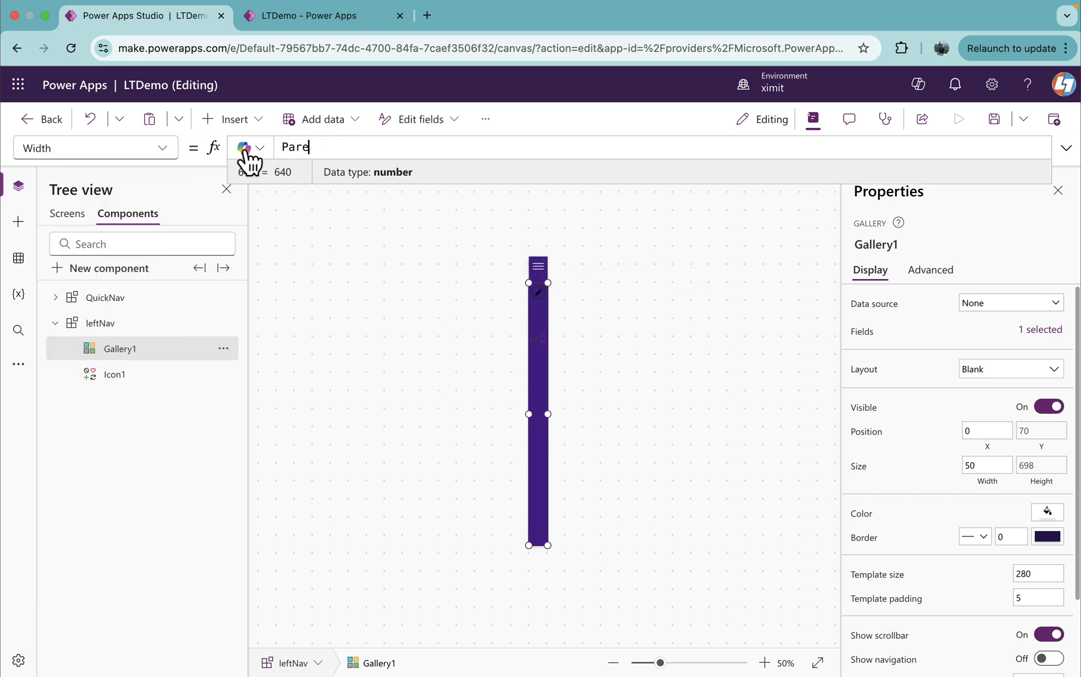
text(nt.Width)
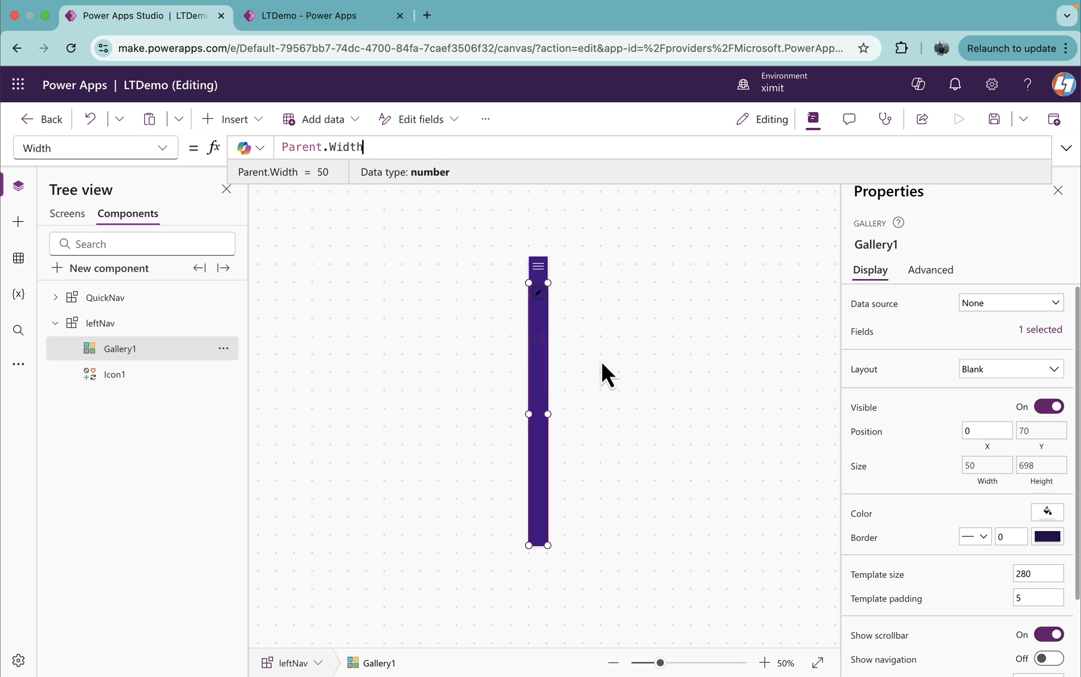
scroll(977, 435, down, 3)
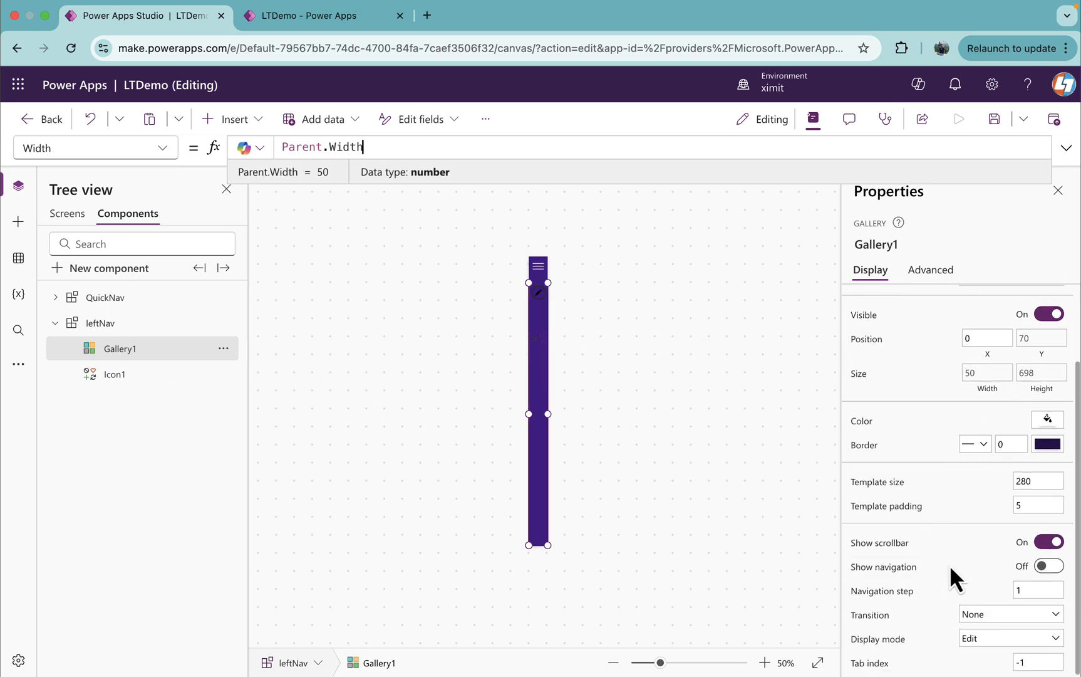
double_click(1024, 505)
text(0)
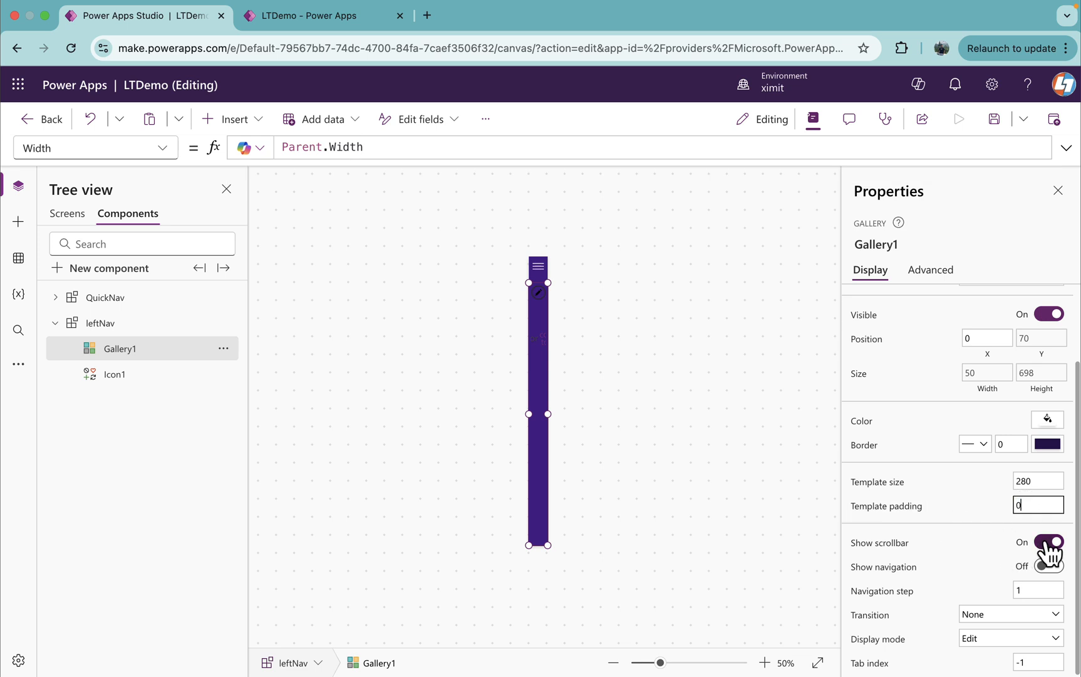
click(1048, 546)
click(1048, 542)
double_click(1038, 481)
text(70)
scroll(989, 405, up, 3)
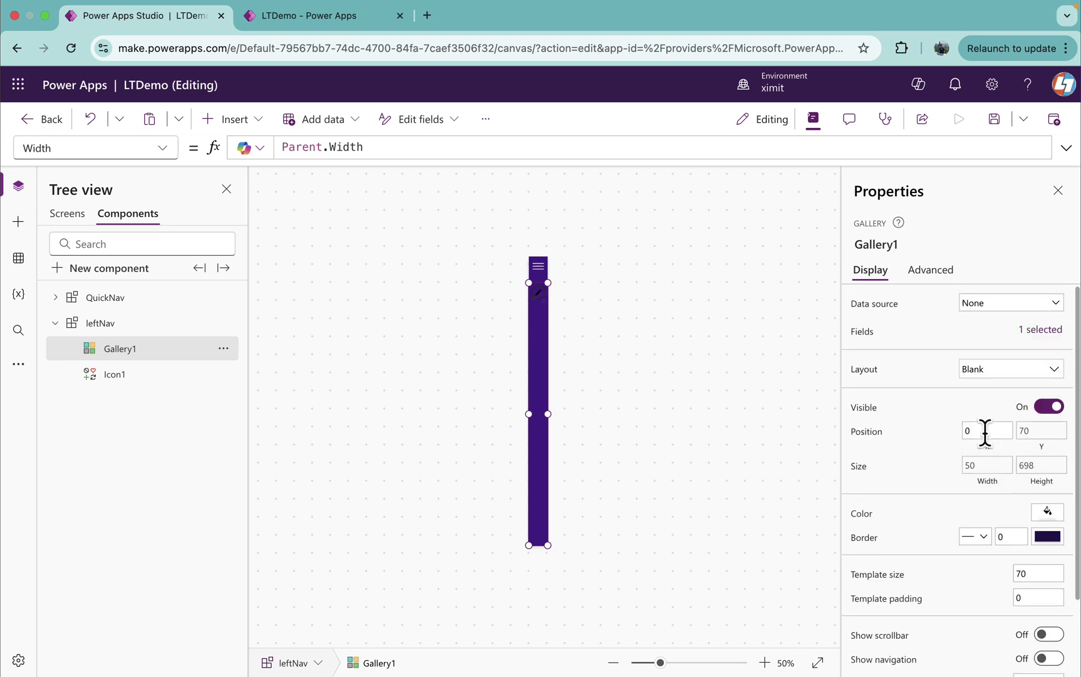
Insert a Button into the gallery's row template and give it the Add plus icon.
click(545, 298)
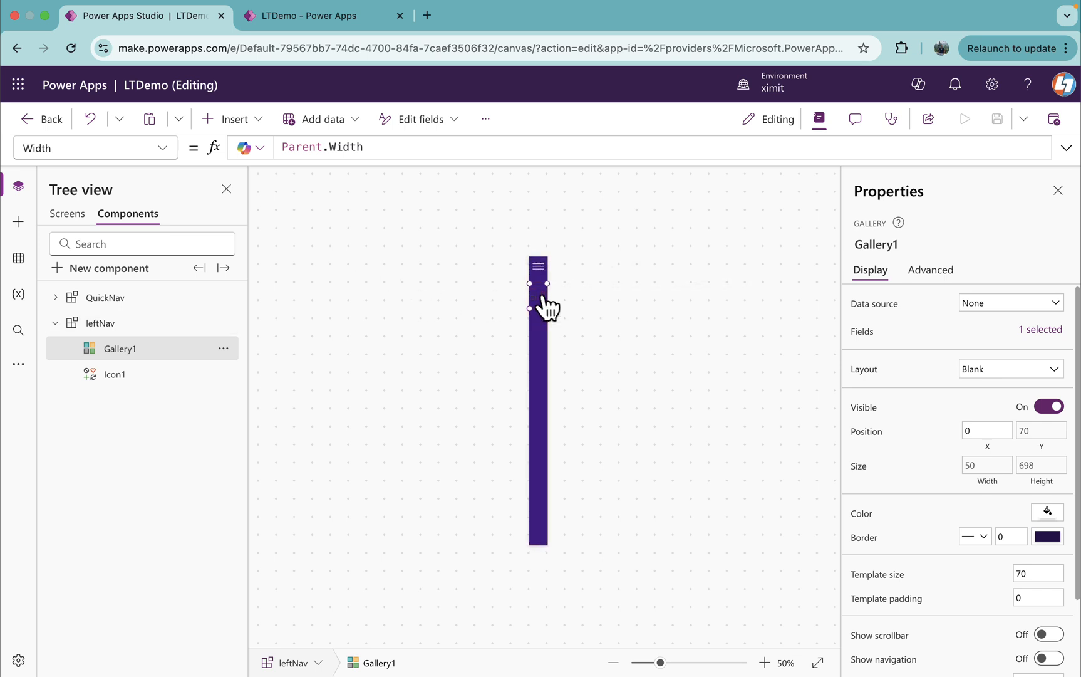
click(234, 119)
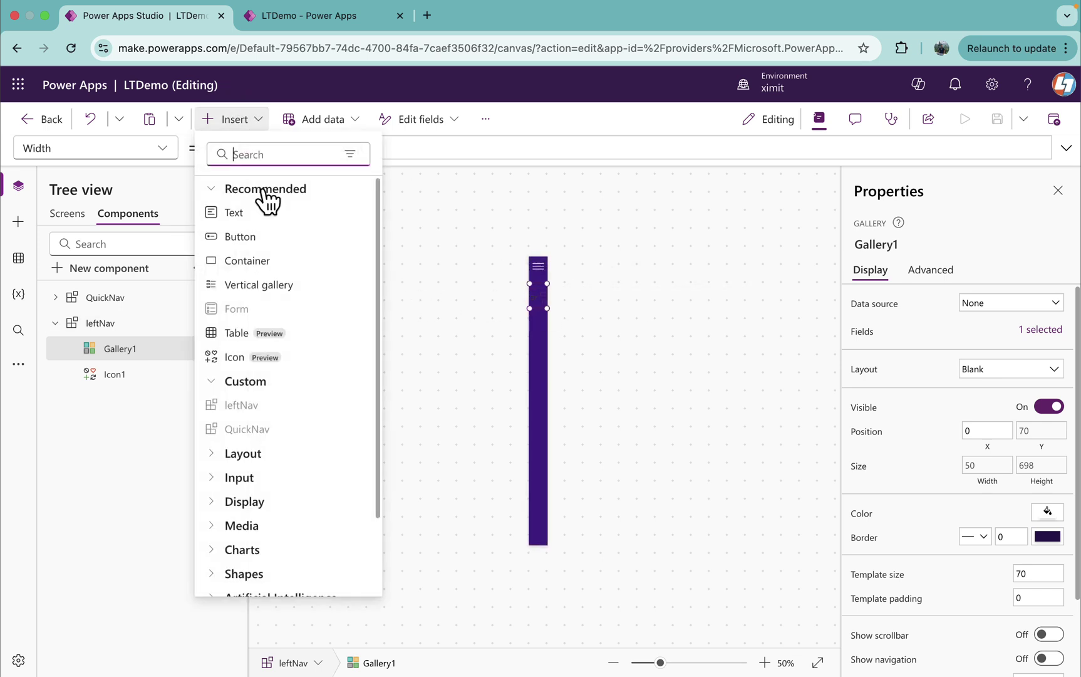
click(246, 247)
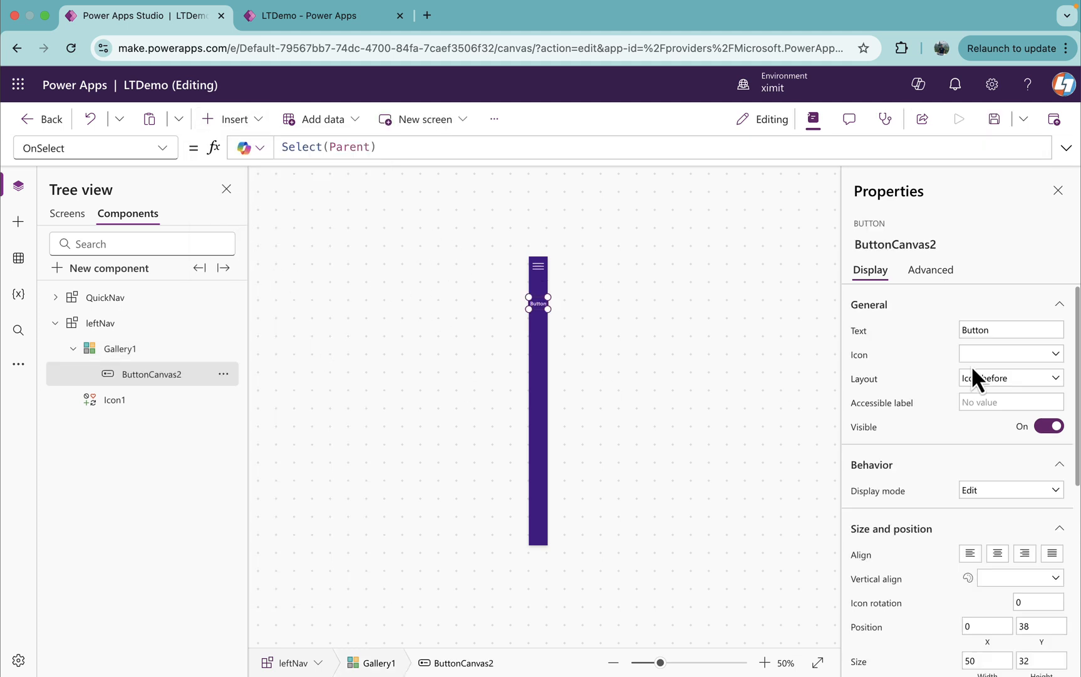
click(1009, 353)
click(763, 406)
drag(661, 663, 679, 662)
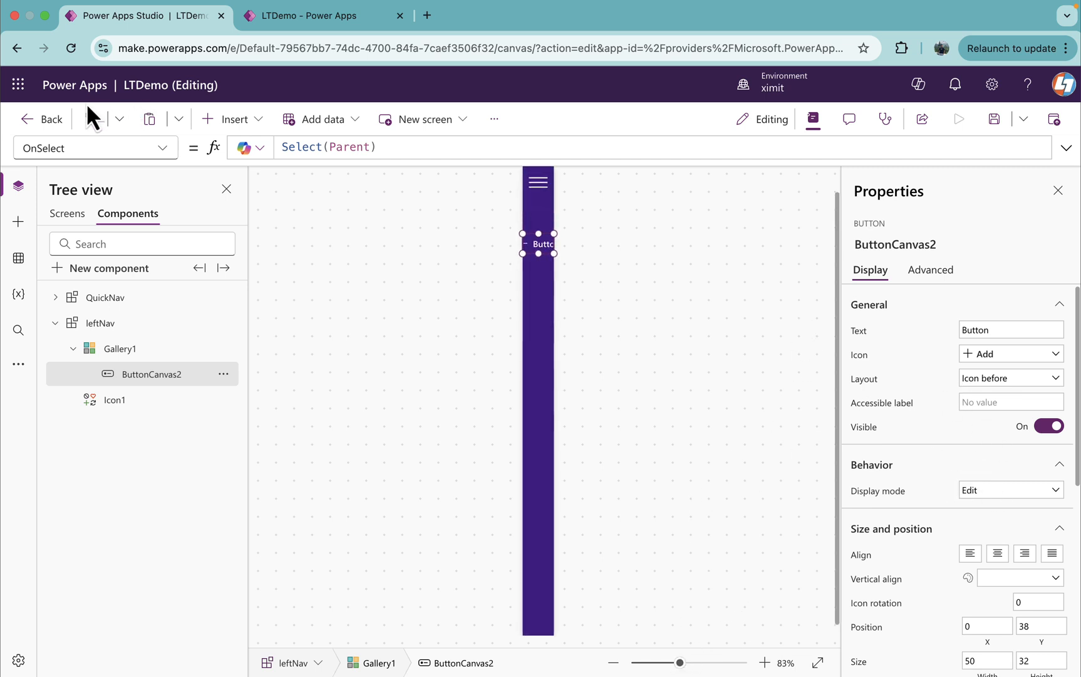
Set the template button's X and Y to 0 and its Width to 150.
click(89, 148)
text(X)
key(Return)
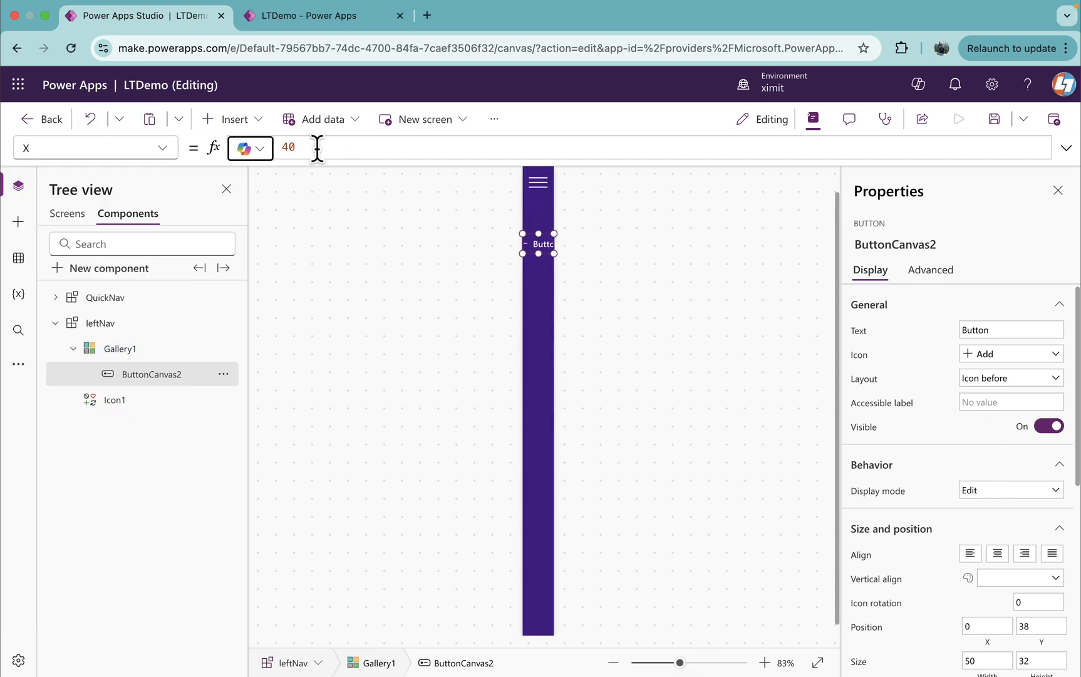
double_click(318, 148)
text(0)
click(51, 148)
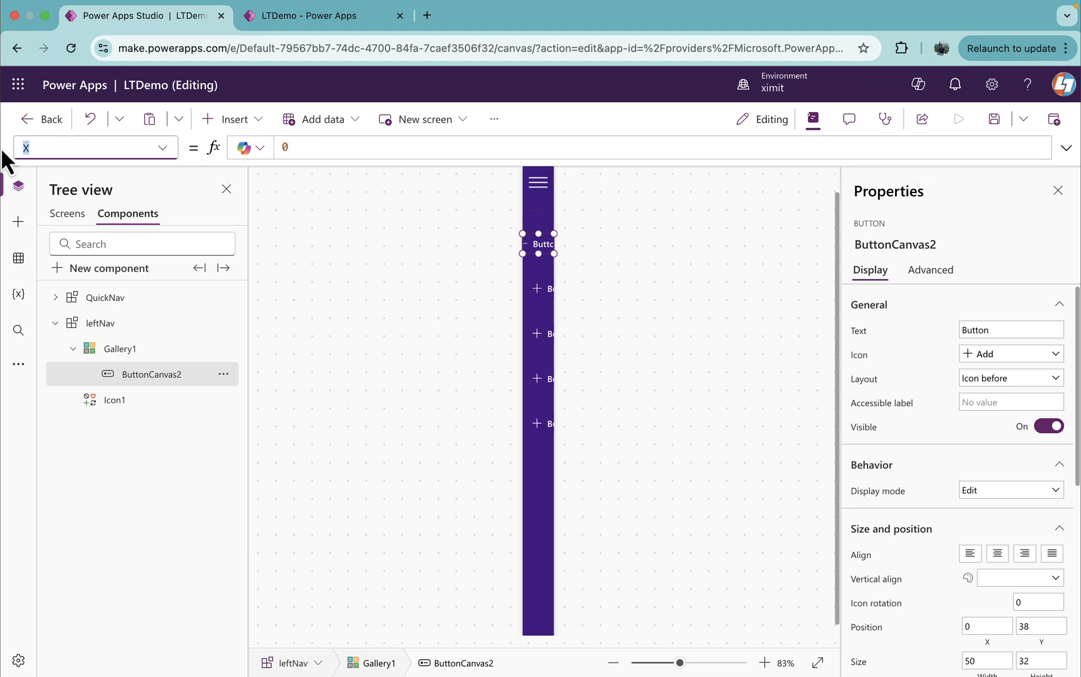
text(Y)
key(Return)
double_click(288, 147)
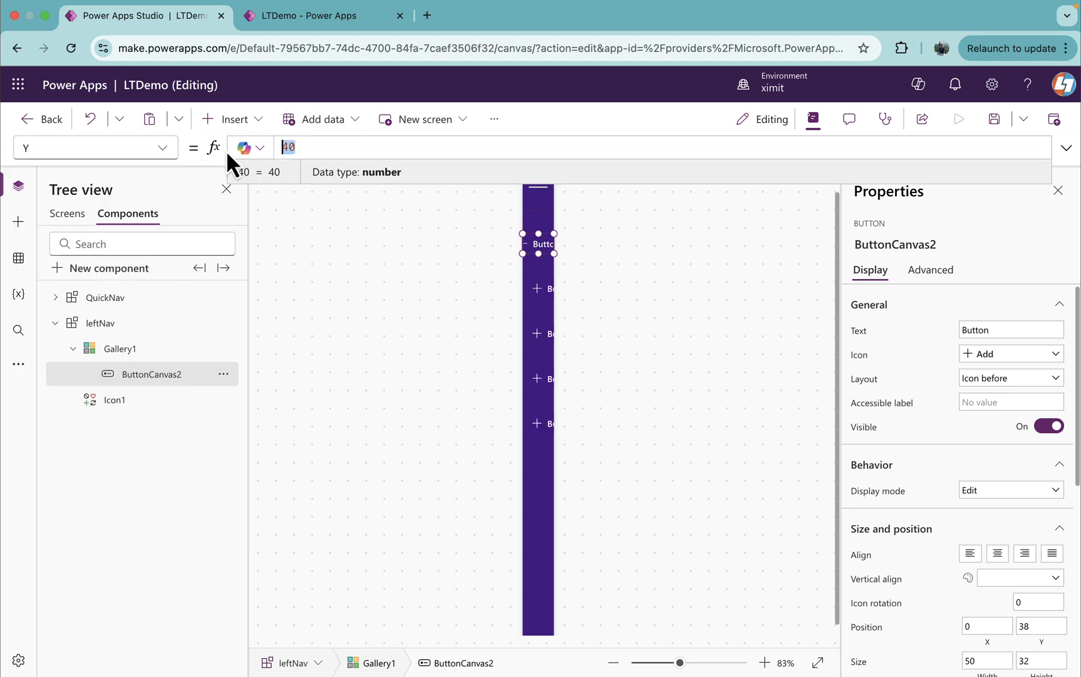
text(0)
click(51, 148)
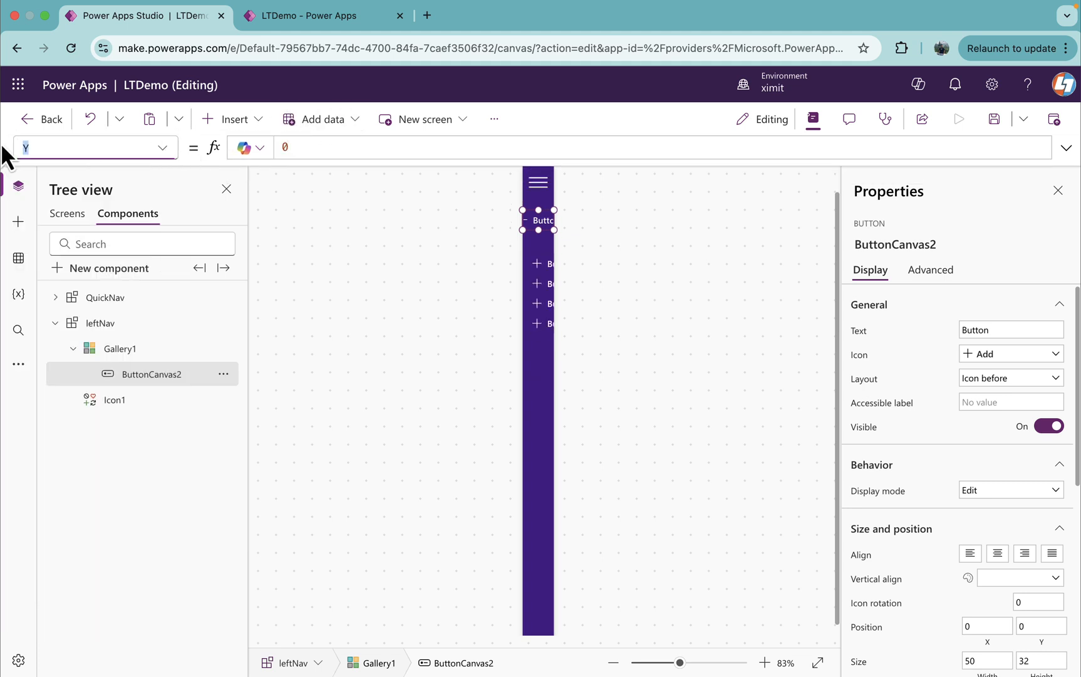
text(W)
key(Return)
double_click(288, 147)
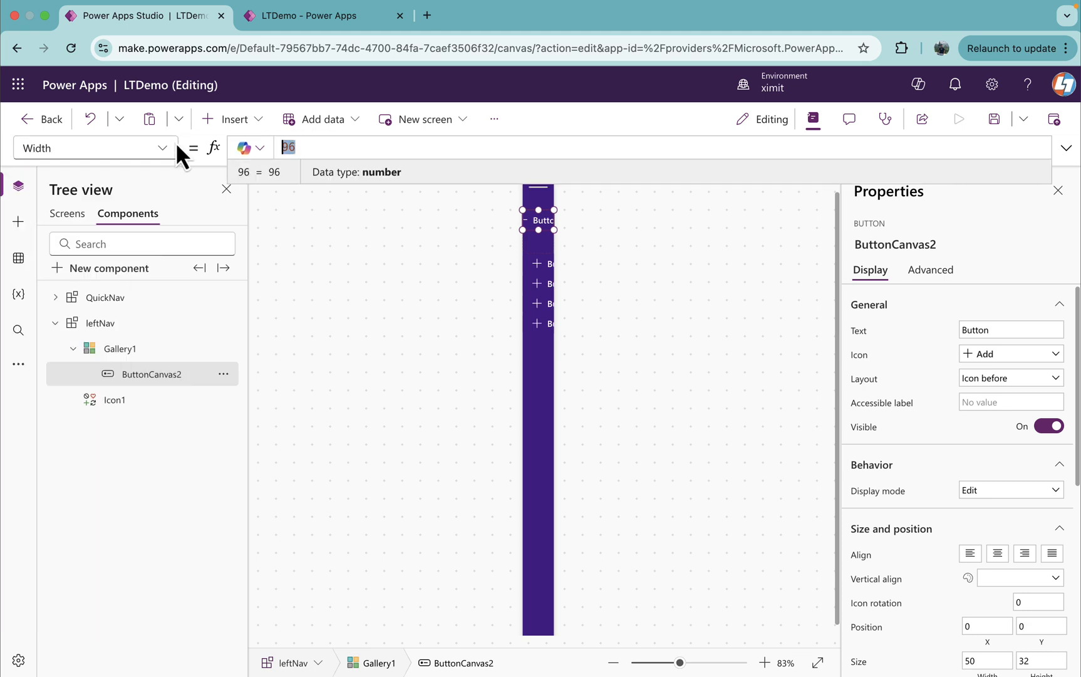
text(150)
Set the button's Height to Parent.TemplateHeight.
click(99, 148)
text(H)
key(Return)
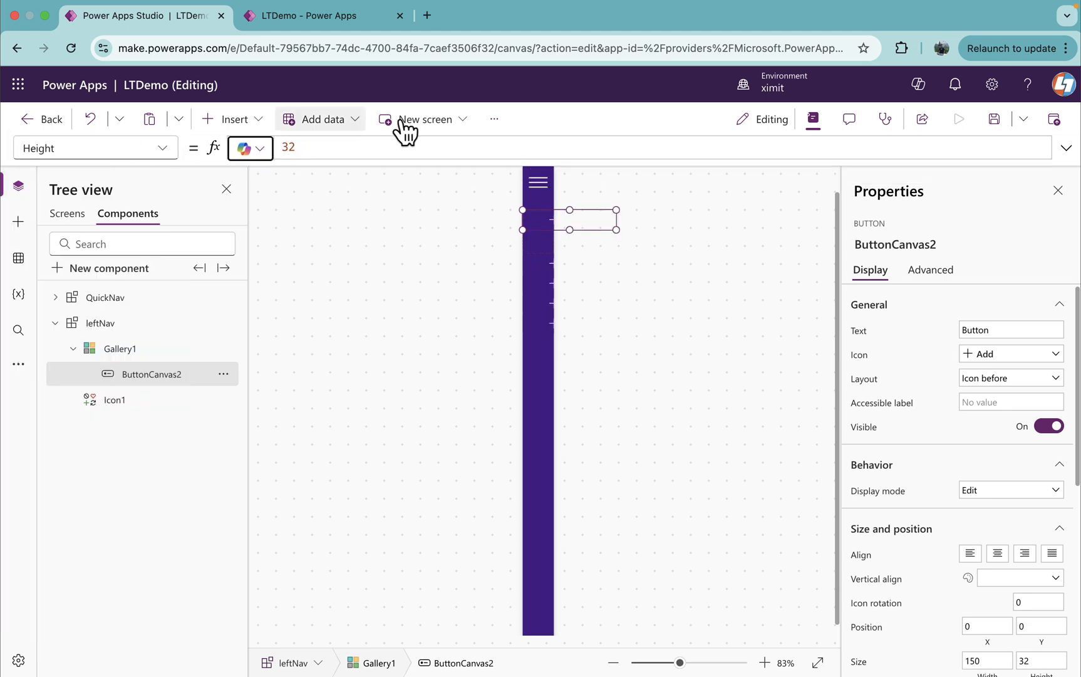
double_click(338, 147)
text(Pare)
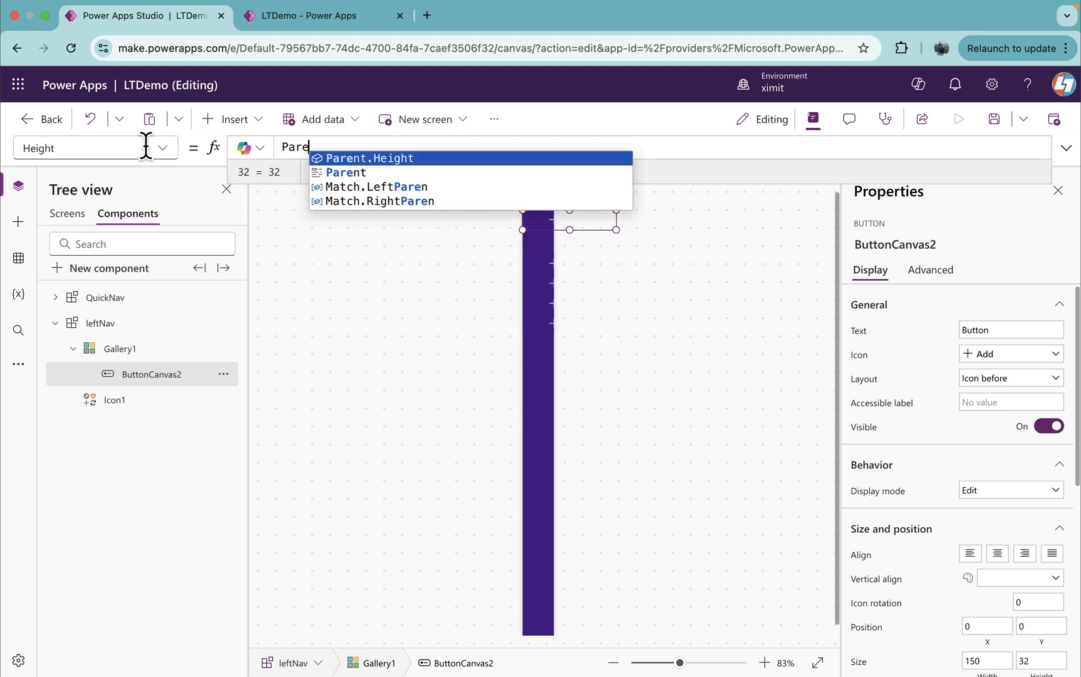
key(Tab)
key(BackSpace)
key(BackSpace)
key(BackSpace)
key(BackSpace)
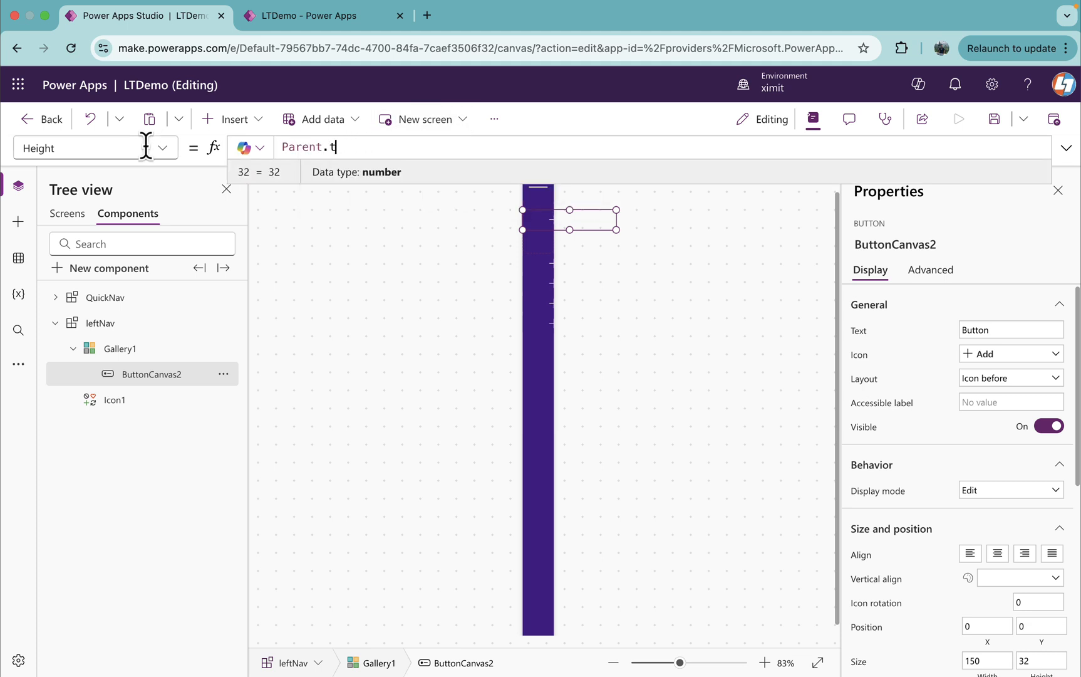
key(Tab)
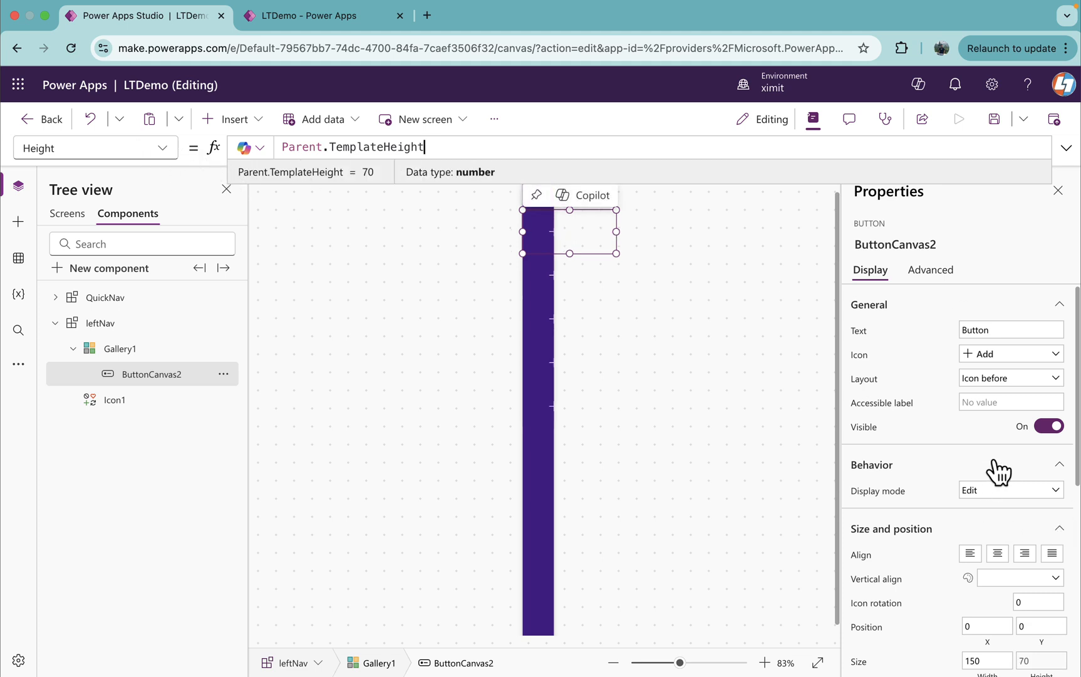
scroll(955, 508, down, 1)
Left-align the template button content and set top, bottom, left and right padding to 10.
click(970, 548)
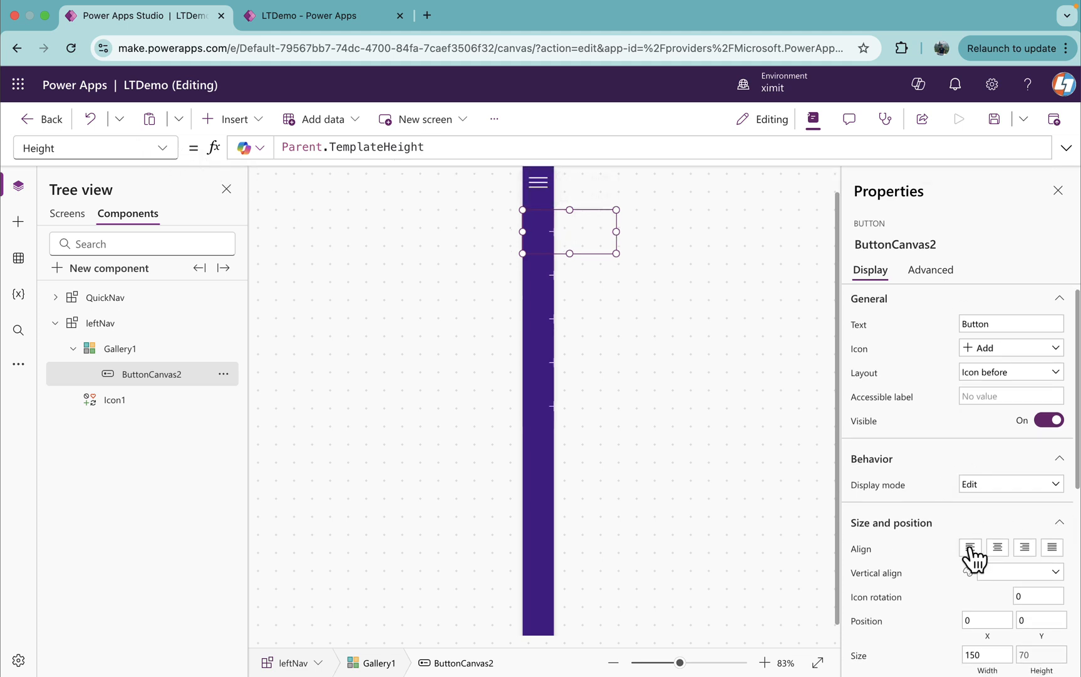
scroll(955, 575, down, 2)
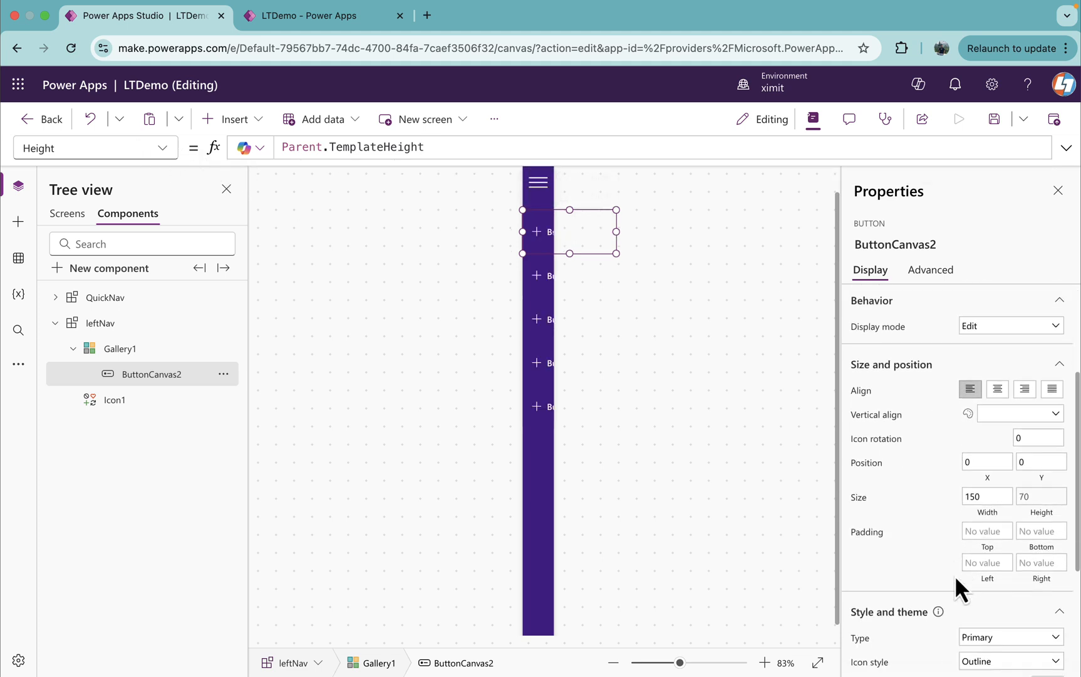
scroll(969, 483, down, 1)
click(987, 431)
text(10)
click(1038, 431)
text(01)
click(987, 462)
text(10)
click(1048, 463)
text(0)
click(919, 460)
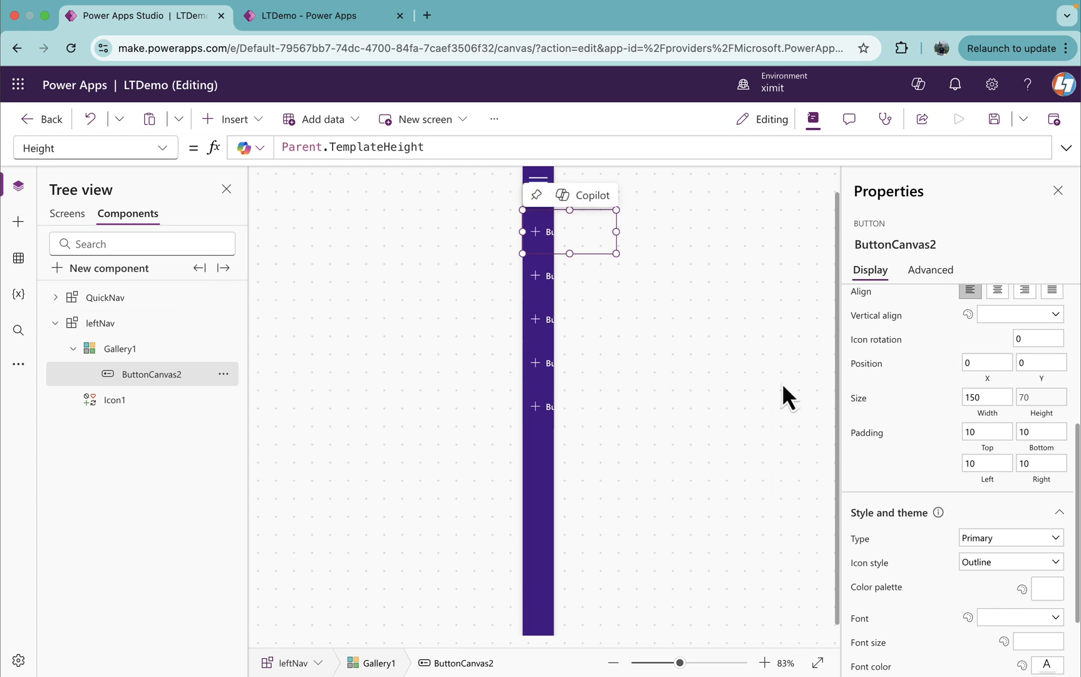
scroll(984, 512, down, 1)
scroll(984, 512, up, 5)
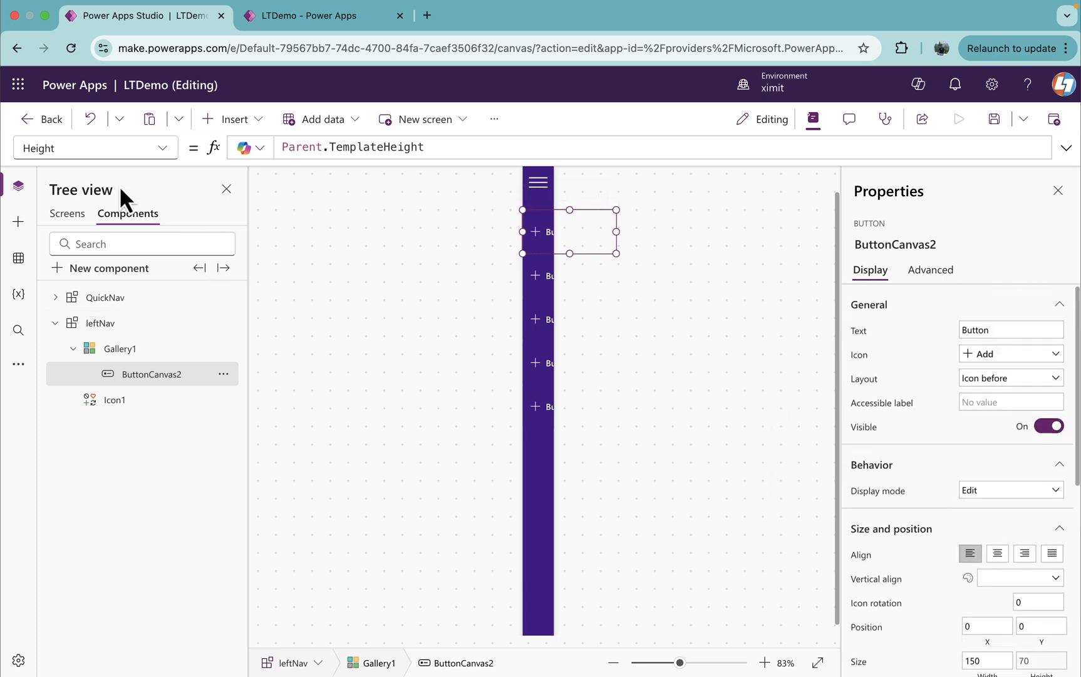
Set the button's FontSize formula to If(navExpand,20,30) so icons enlarge when collapsed.
click(59, 149)
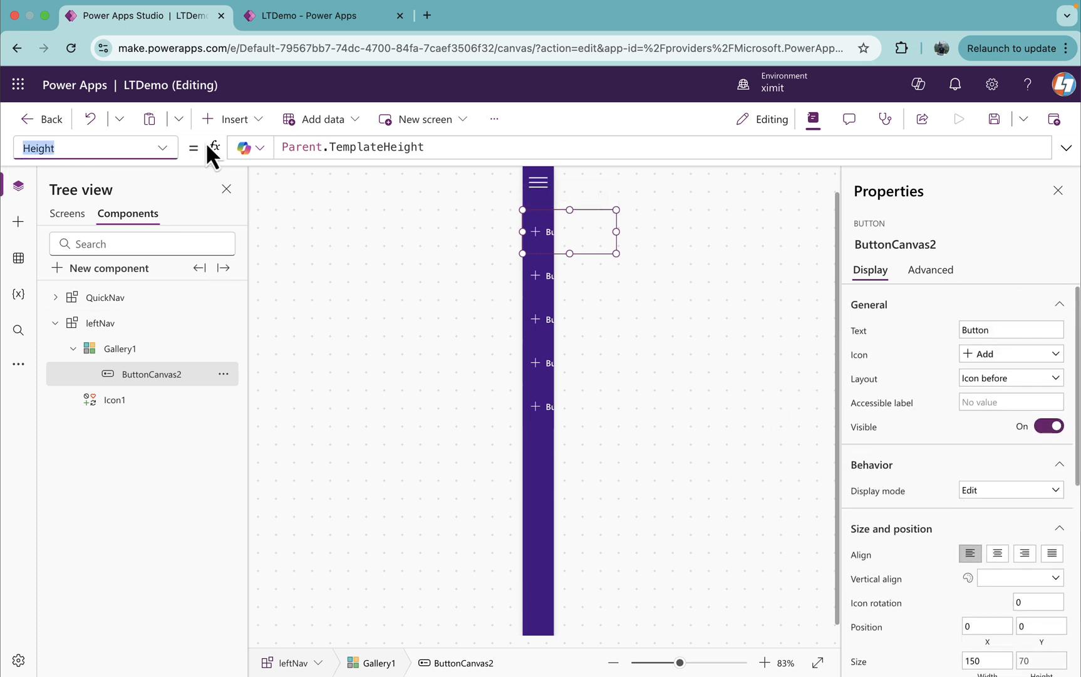
text(font)
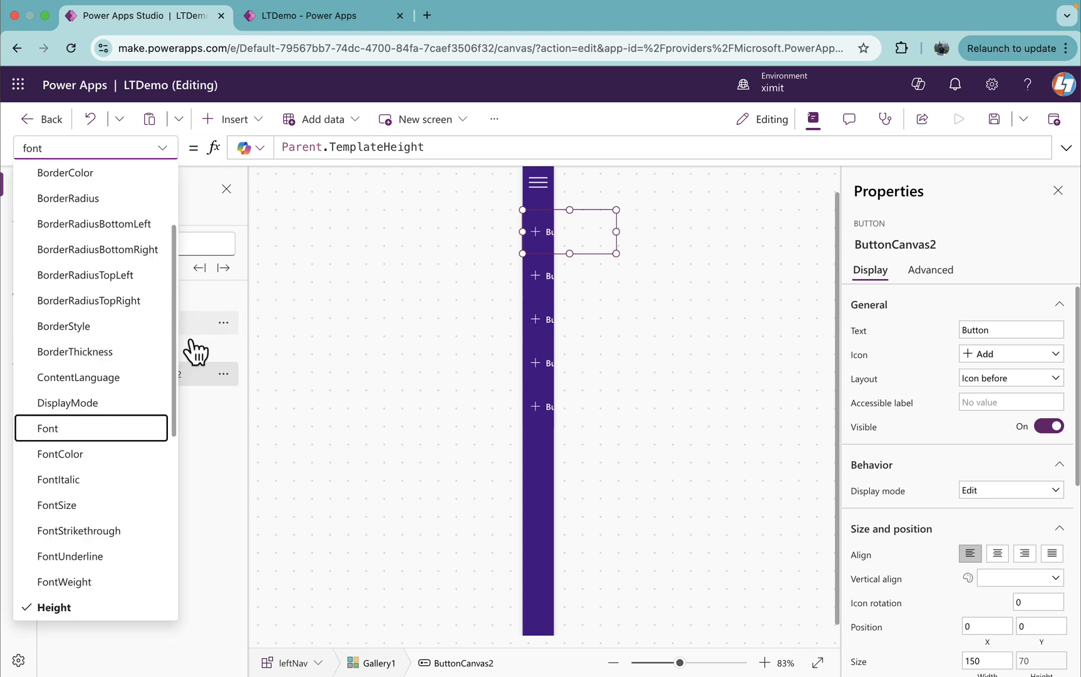
click(101, 502)
click(304, 147)
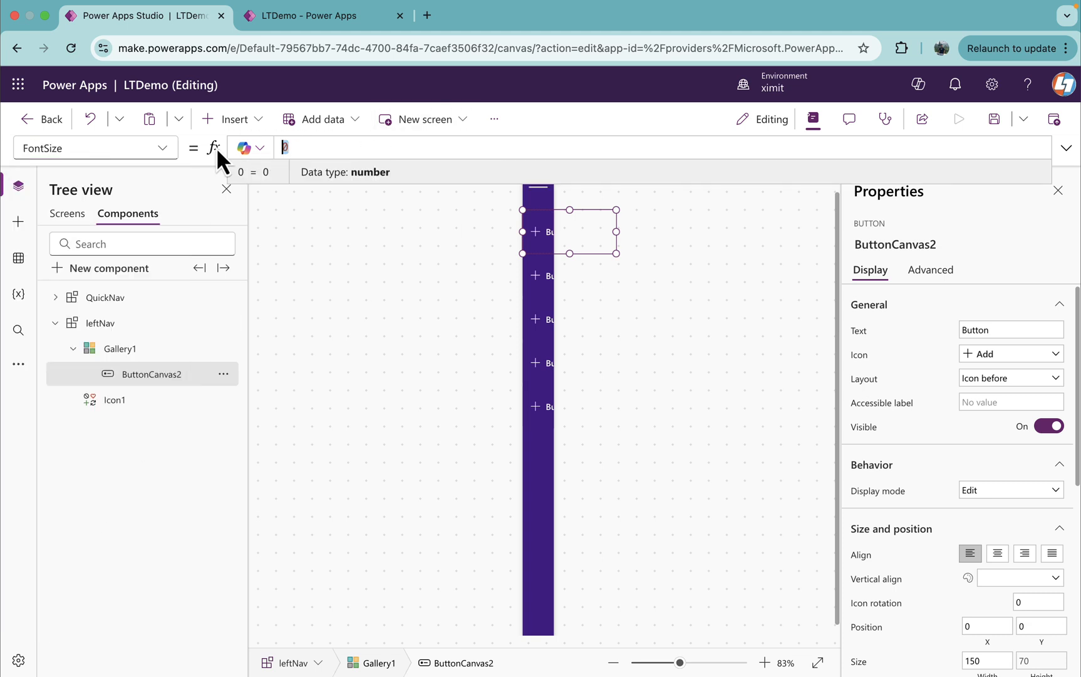
text(if(nav)
key(Tab)
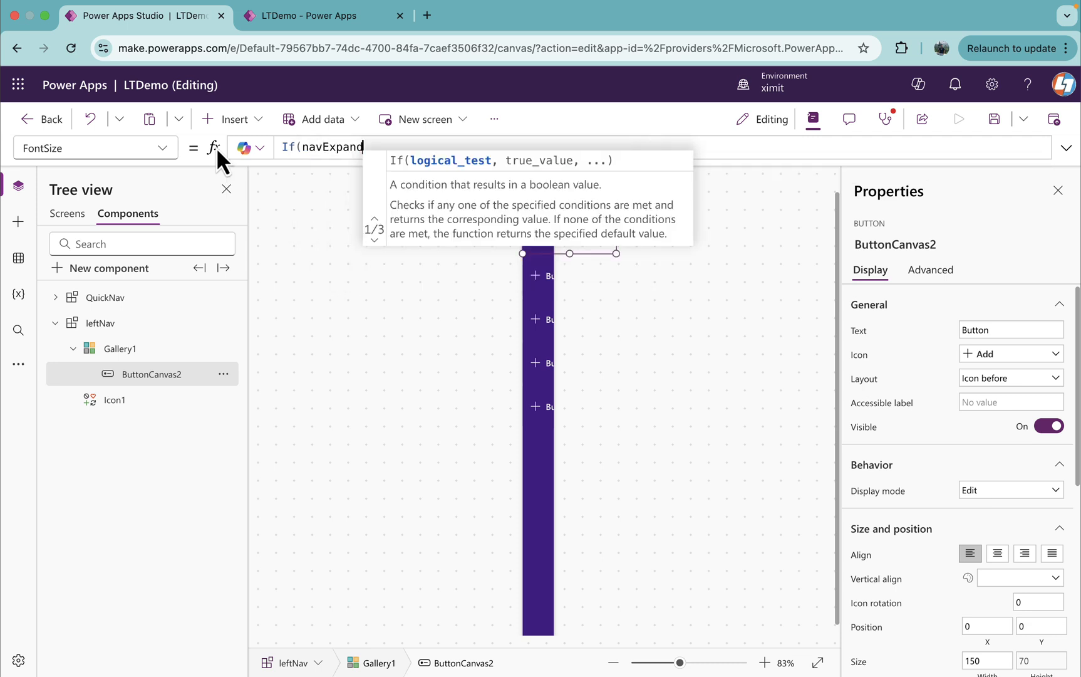
text(,)
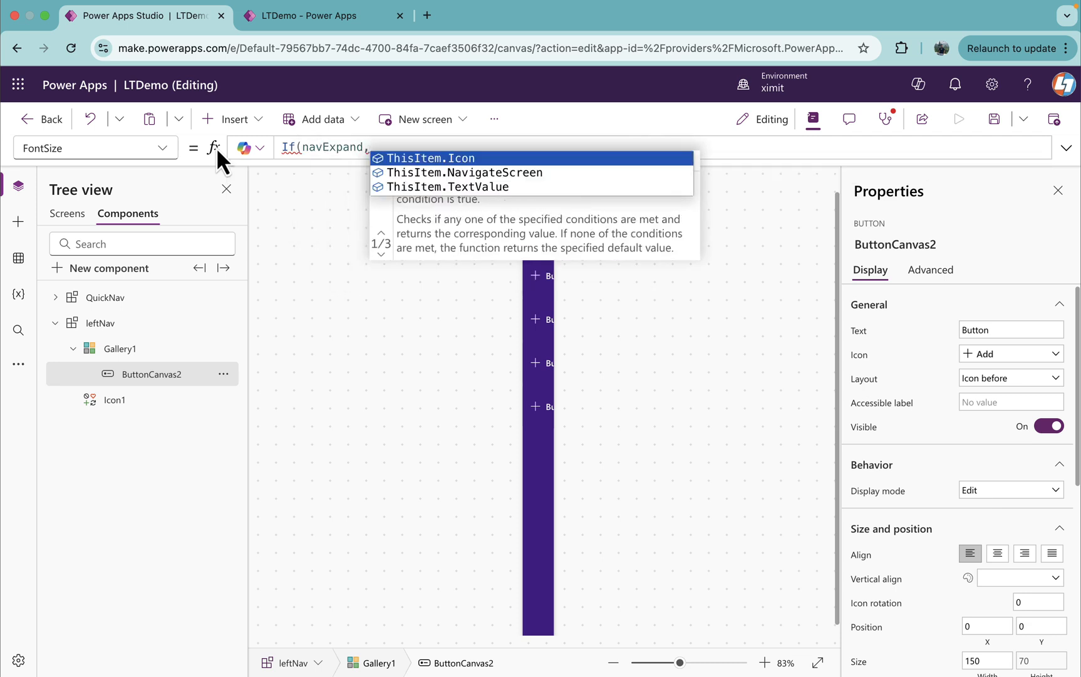
text(20,)
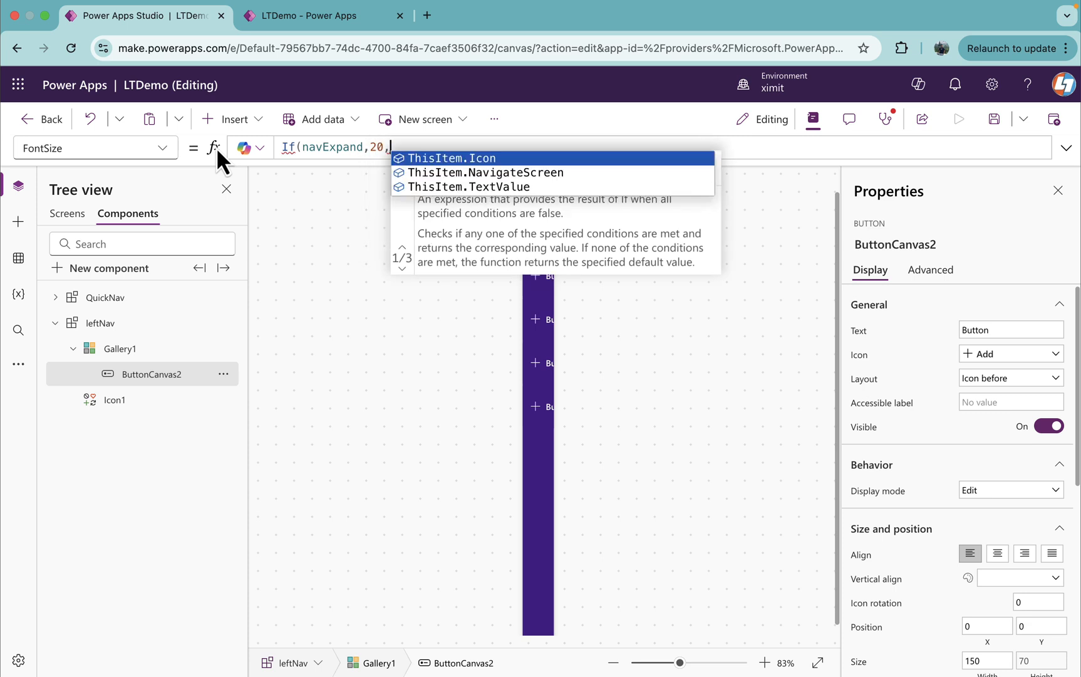
text(30))
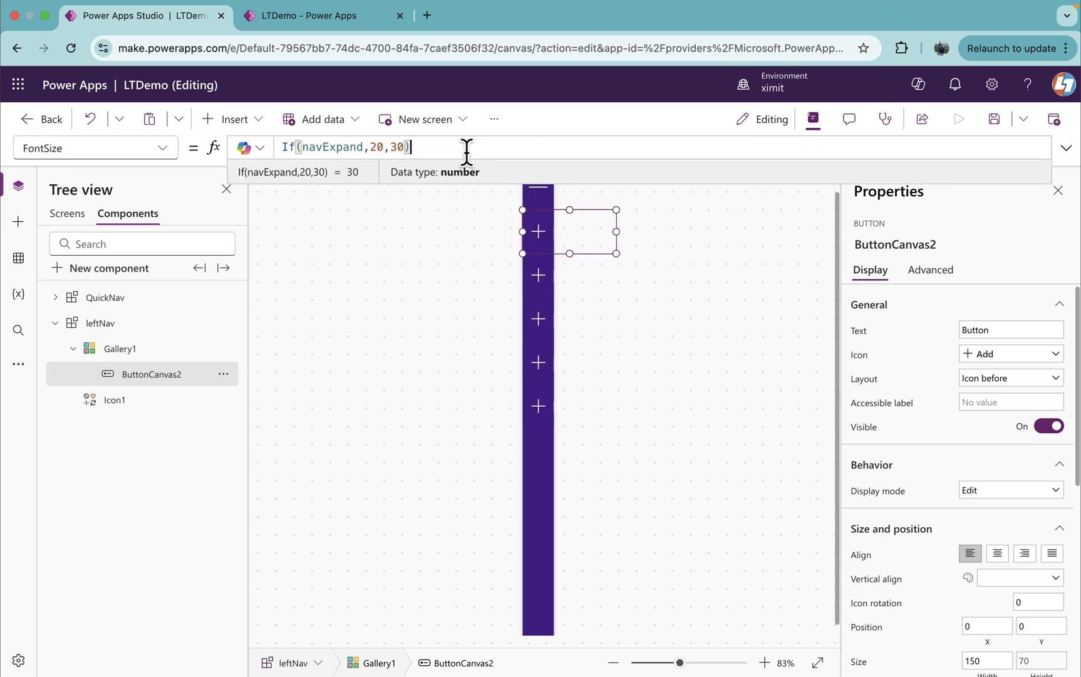
click(538, 231)
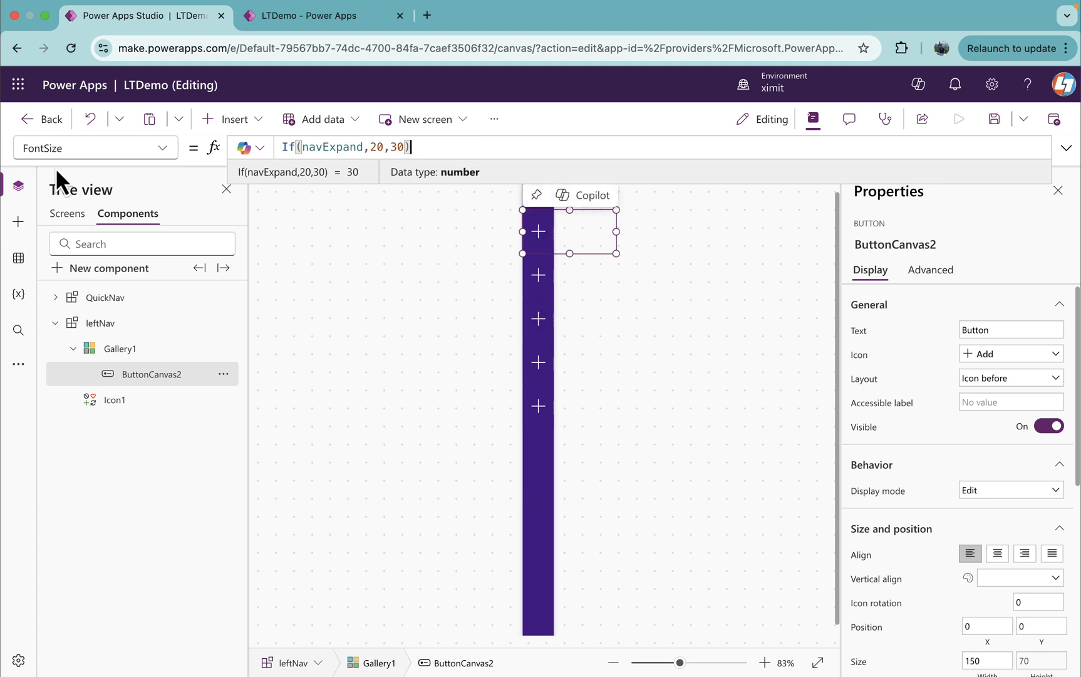
click(72, 149)
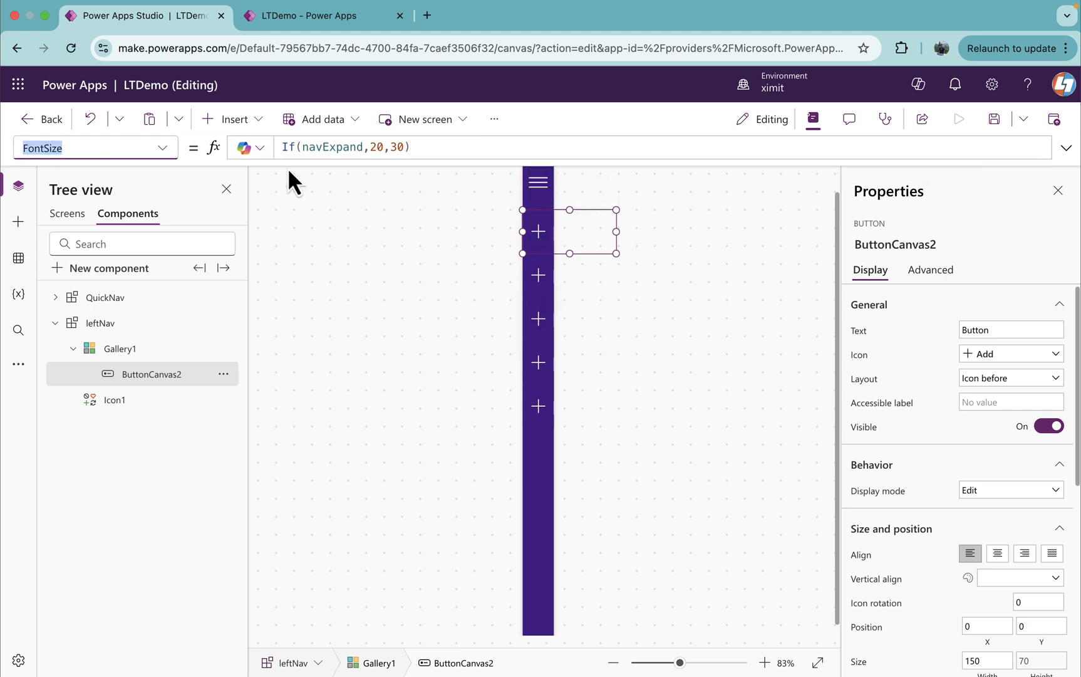
text(icon)
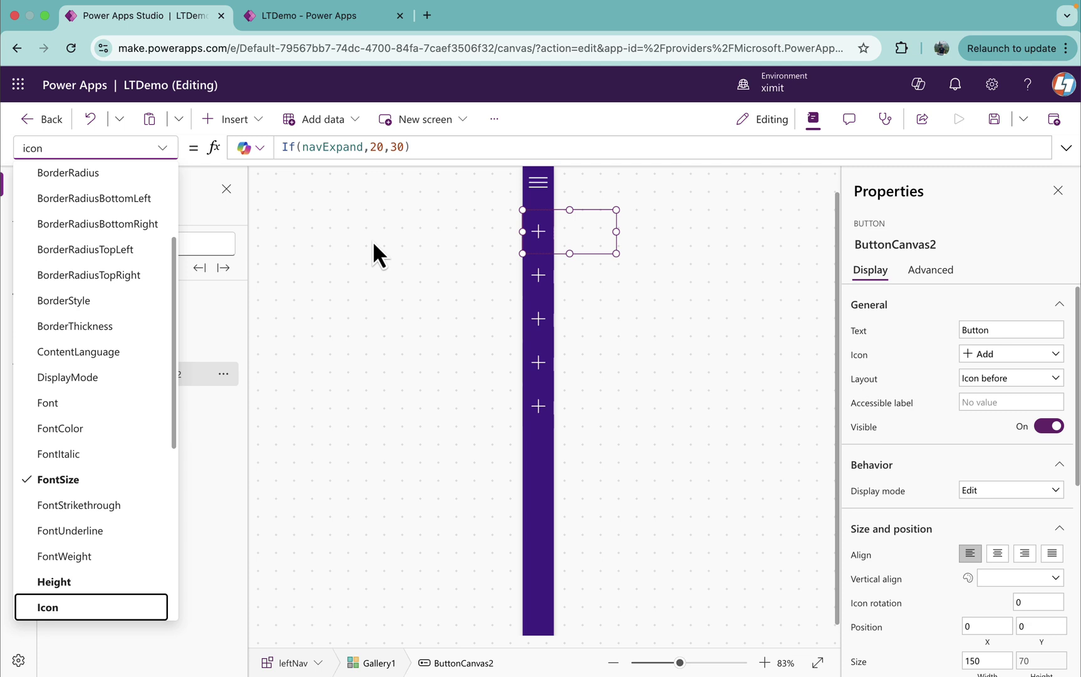
Replace the button's Icon formula "Add" with ThisItem.Icon so each row shows its own icon.
key(Return)
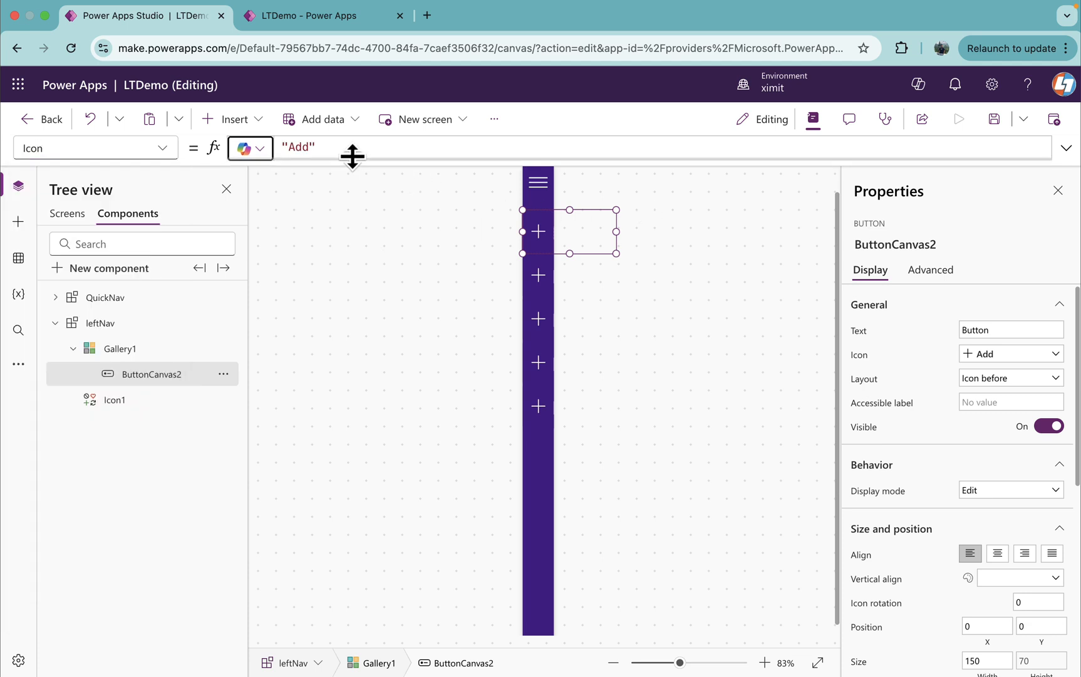
triple_click(303, 145)
text(this)
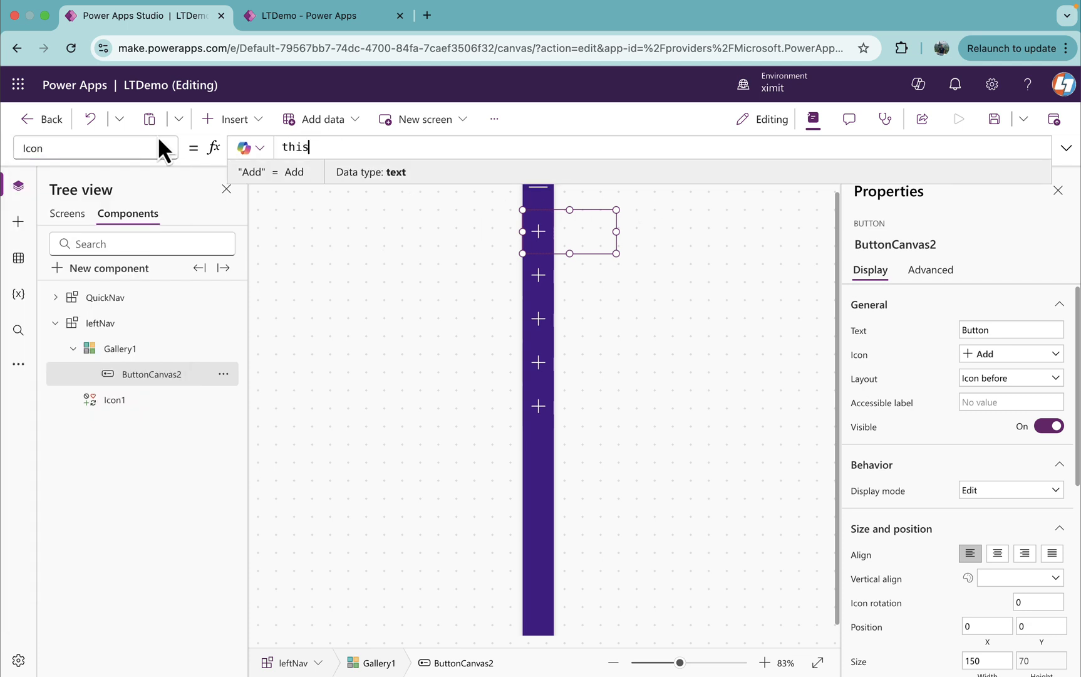
key(Down)
key(Tab)
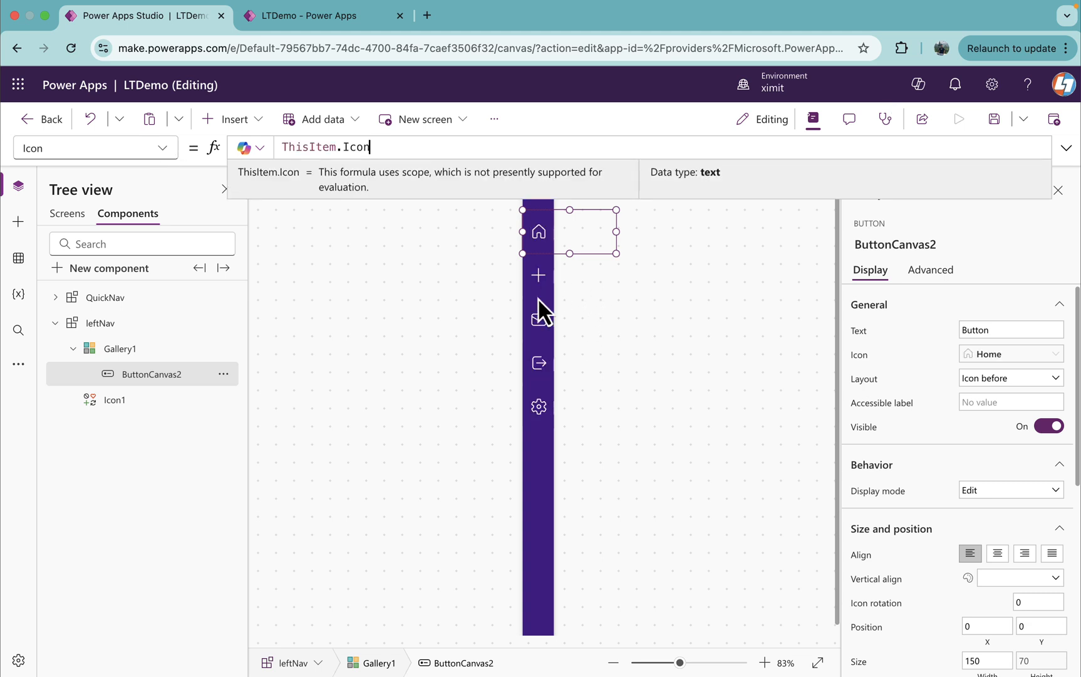
click(84, 148)
text(te)
key(Return)
Set the button's Text to Char(160)& ThisItem.TextValue and preview the expanded nav labels.
triple_click(329, 147)
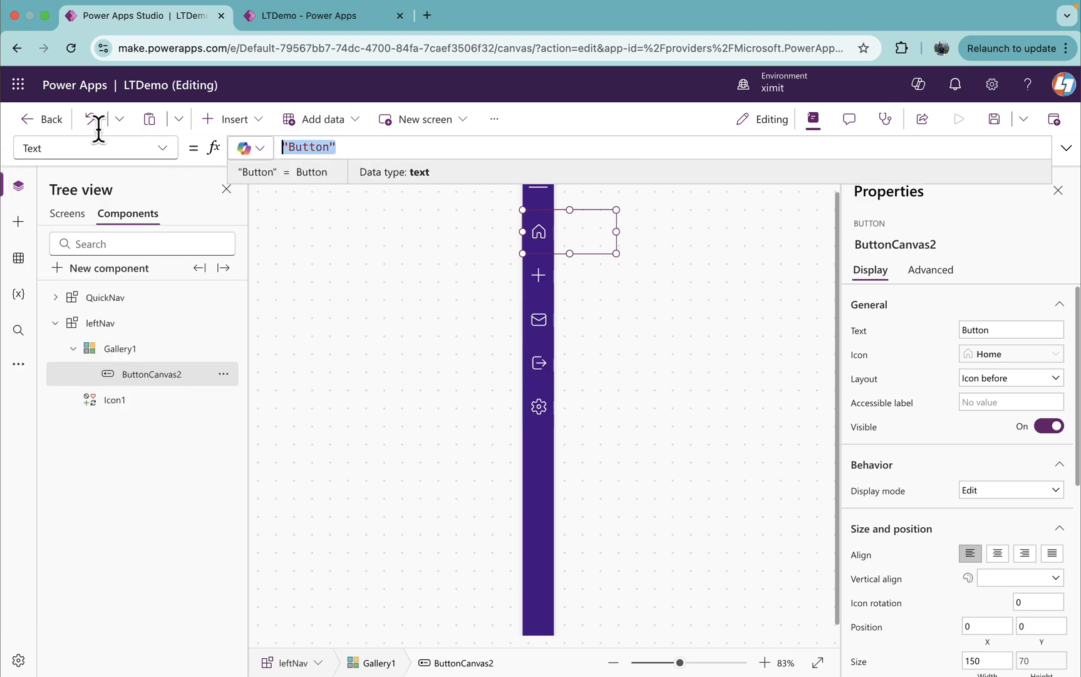
text(this)
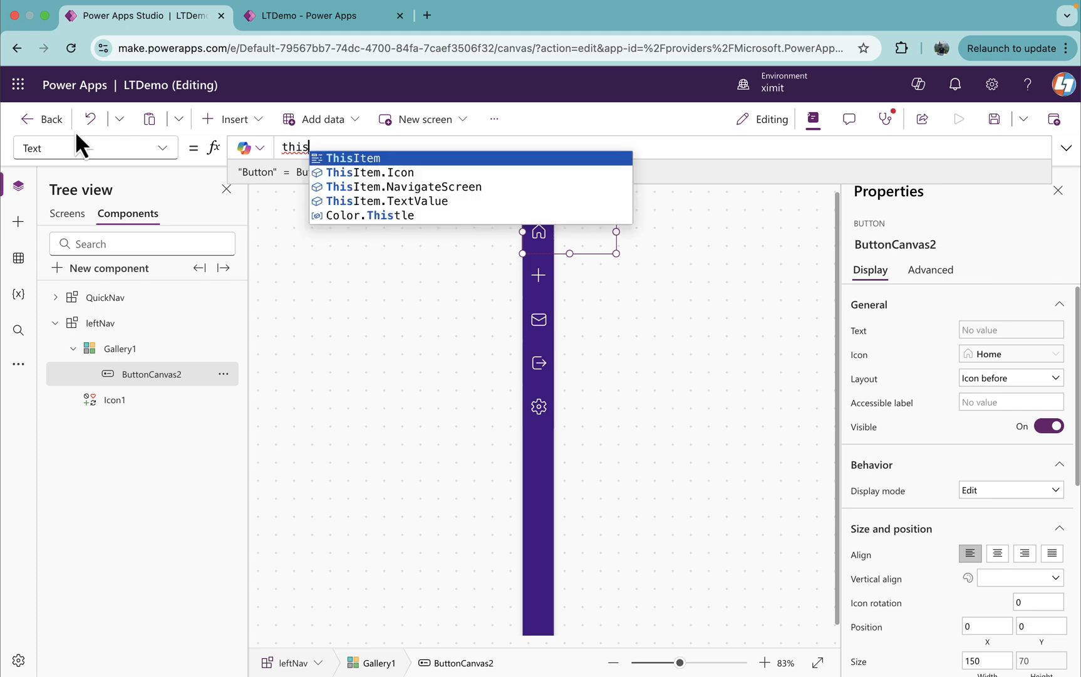
key(Down)
key(Down)
key(Down)
key(Tab)
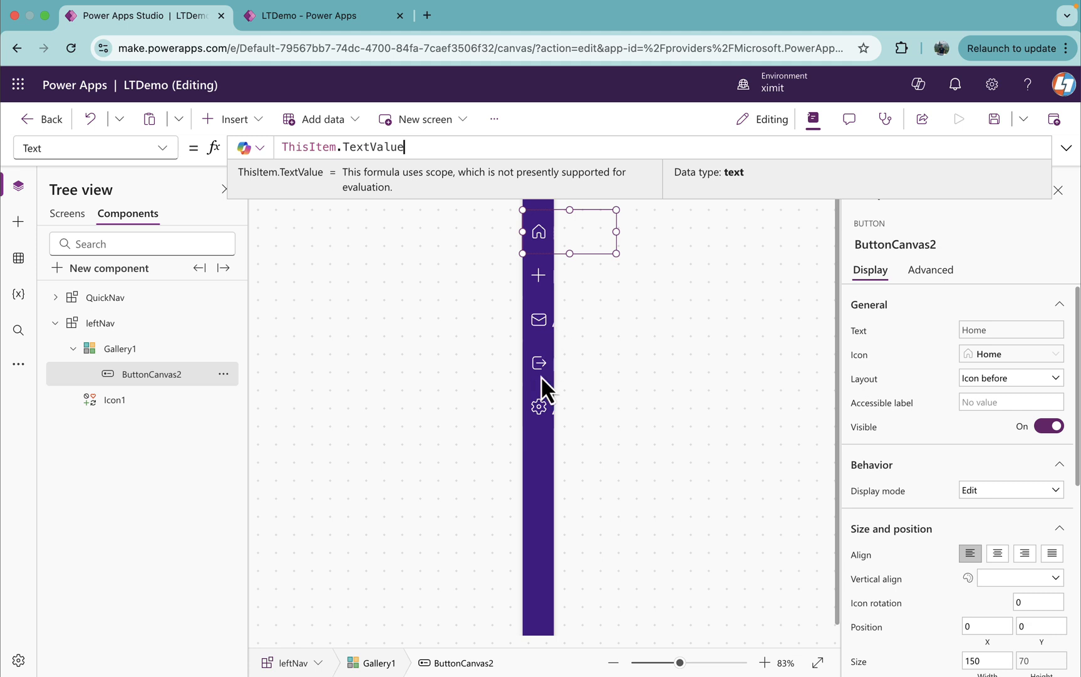
click(288, 147)
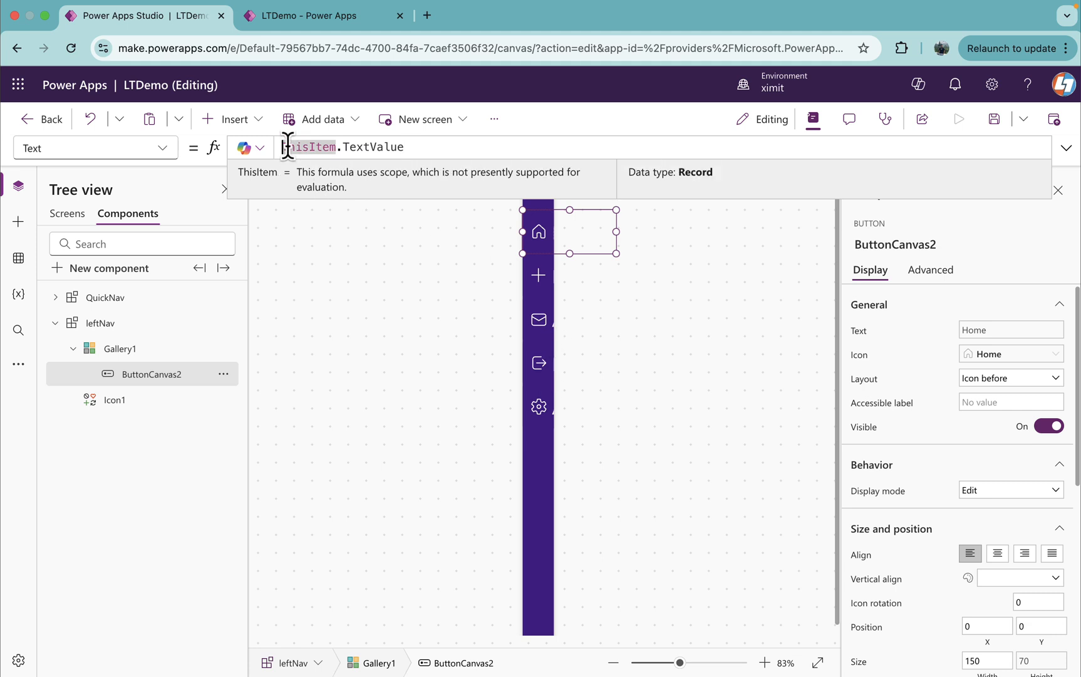
text(-)
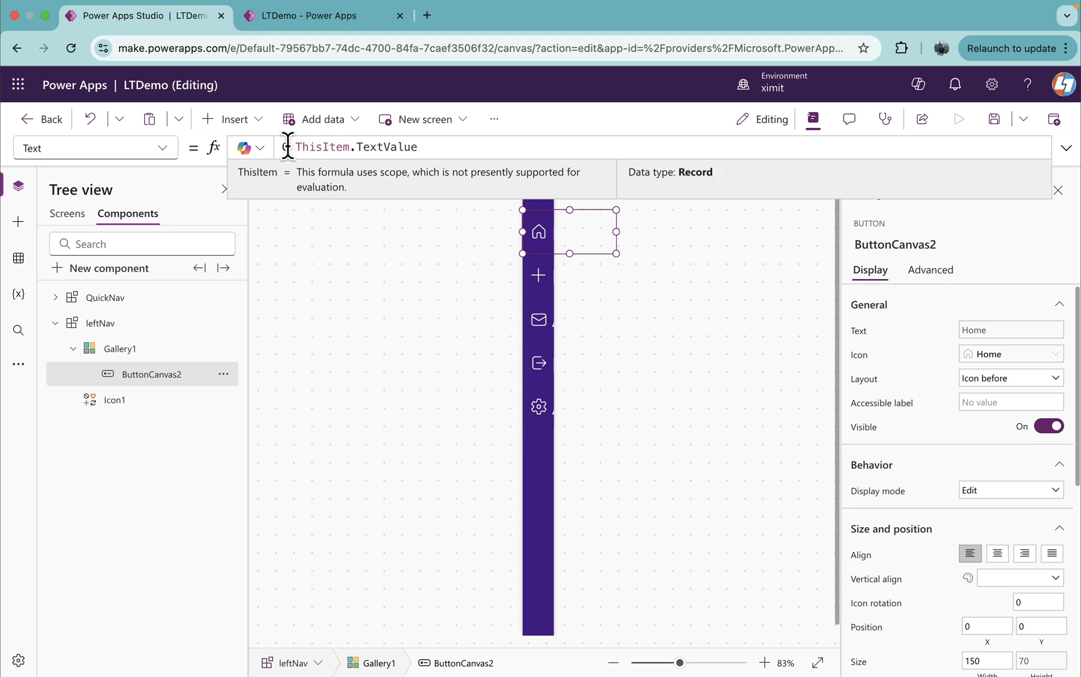
text(Char( )
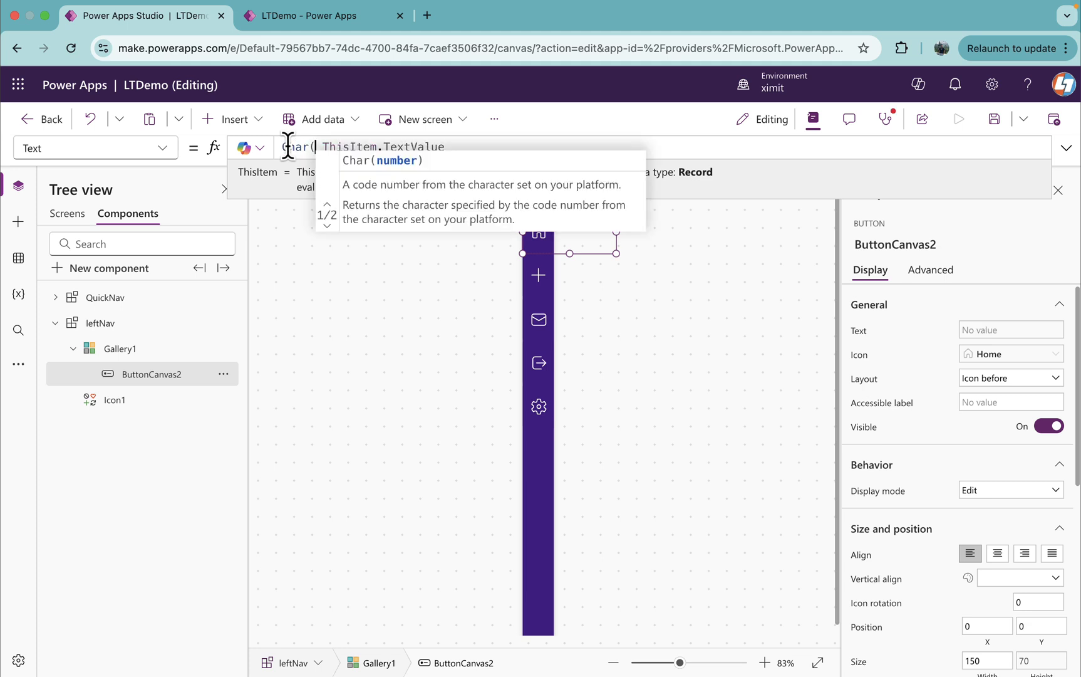
text(160) )
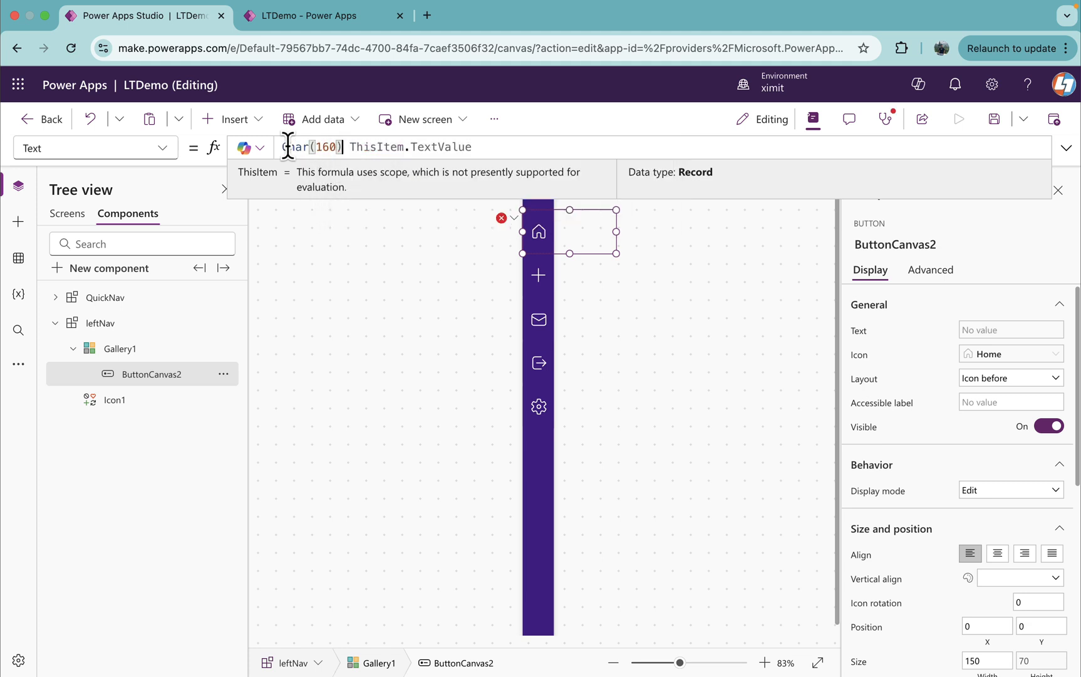
text(&)
click(813, 118)
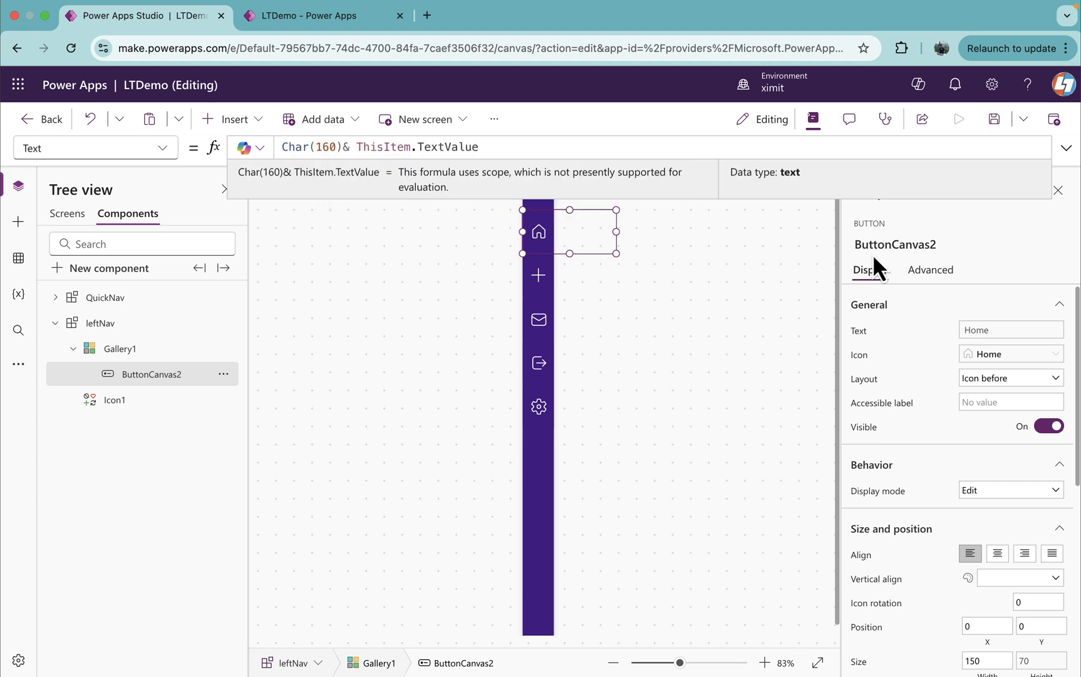
alt+click(658, 183)
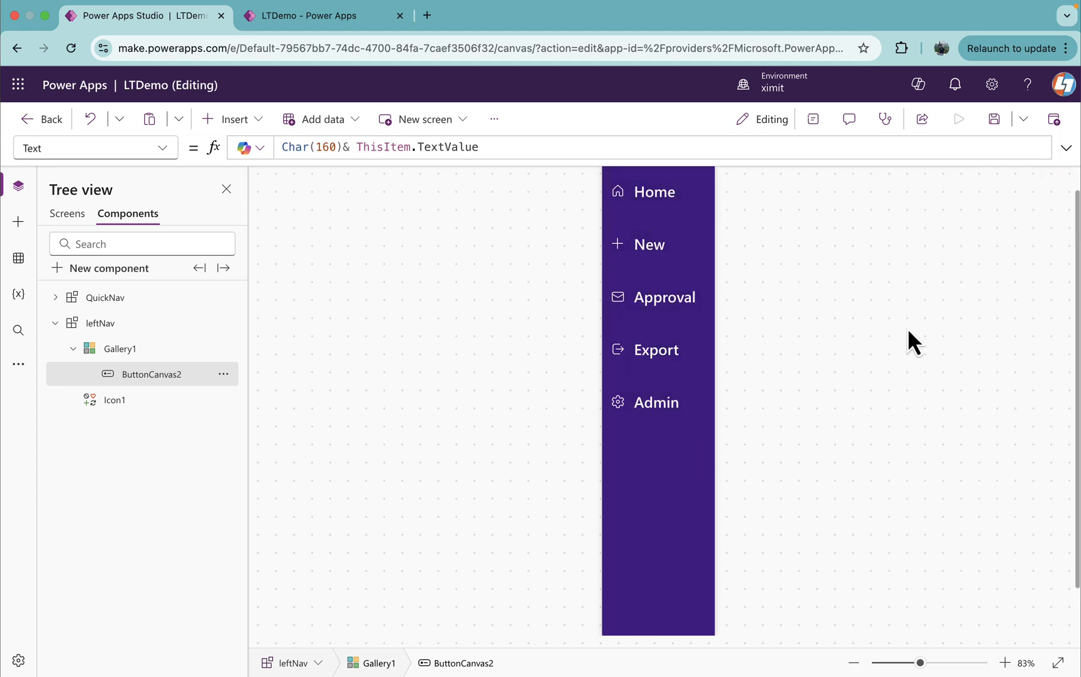
drag(920, 663, 914, 662)
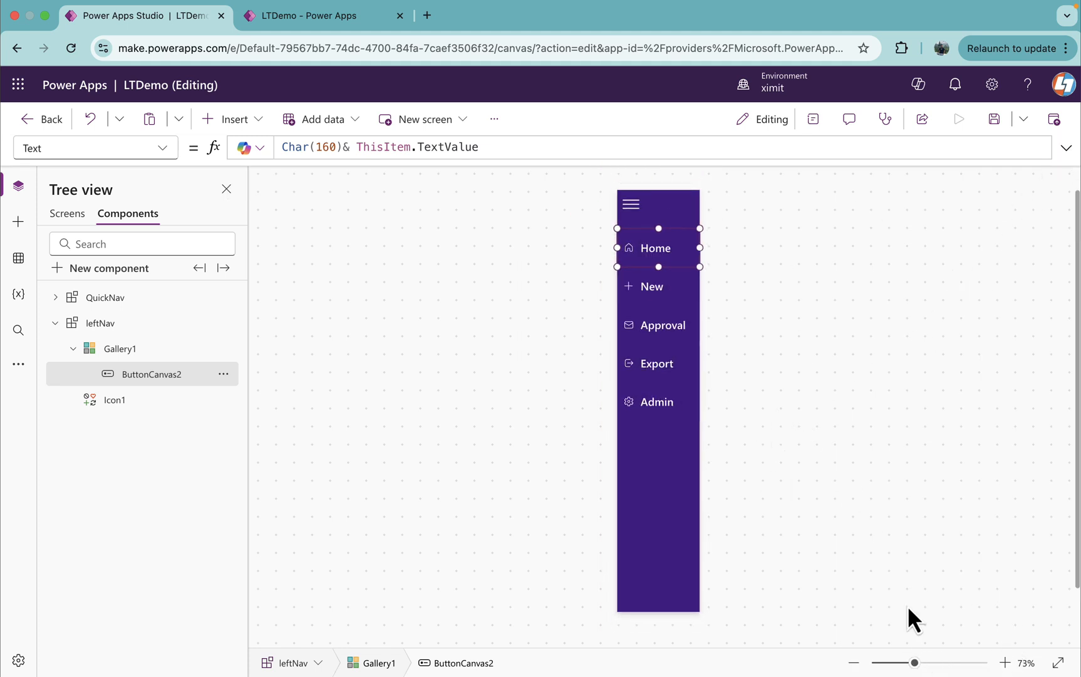
Collapse the nav, then set Vertical align to Middle, Font to Arial and Border style to Solid.
alt+click(631, 203)
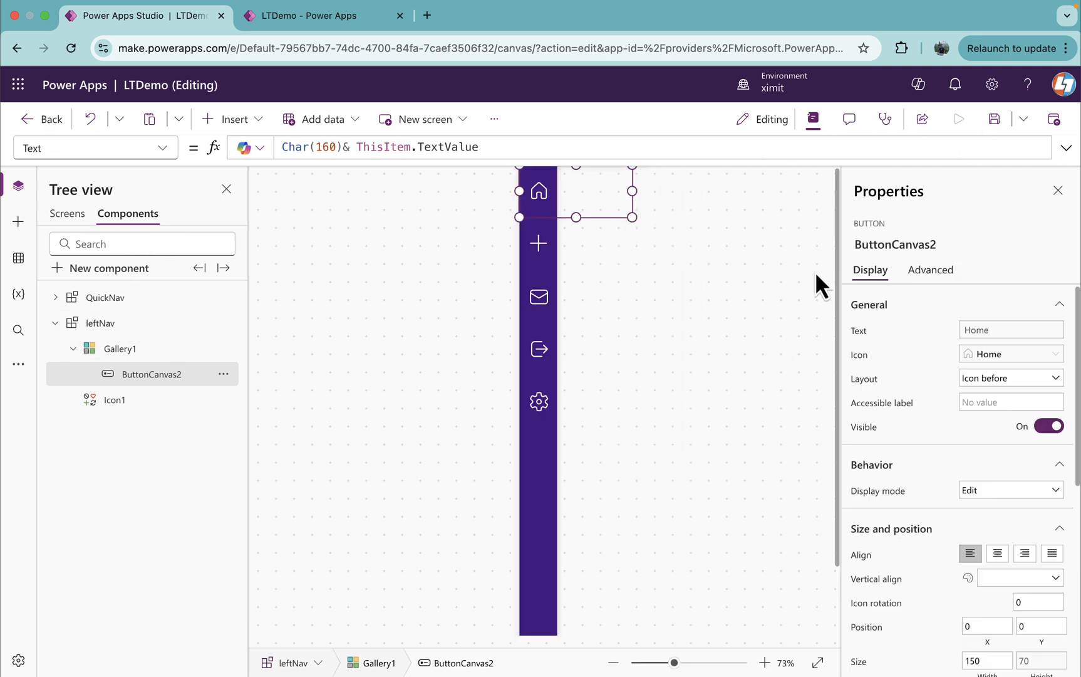
scroll(955, 504, down, 3)
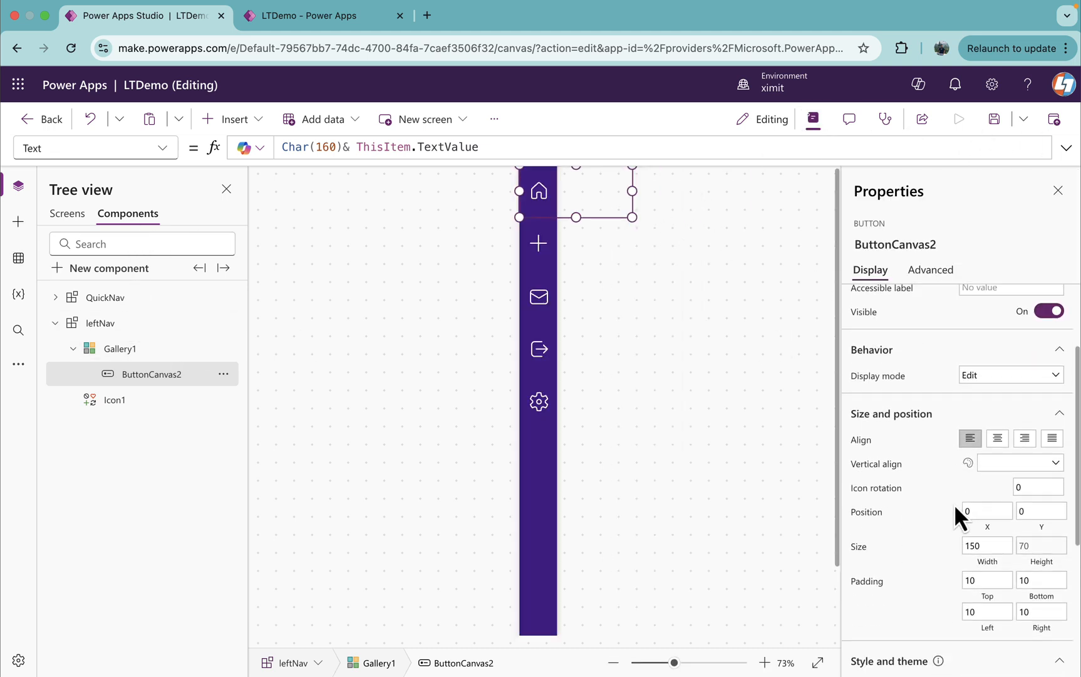
scroll(954, 505, down, 2)
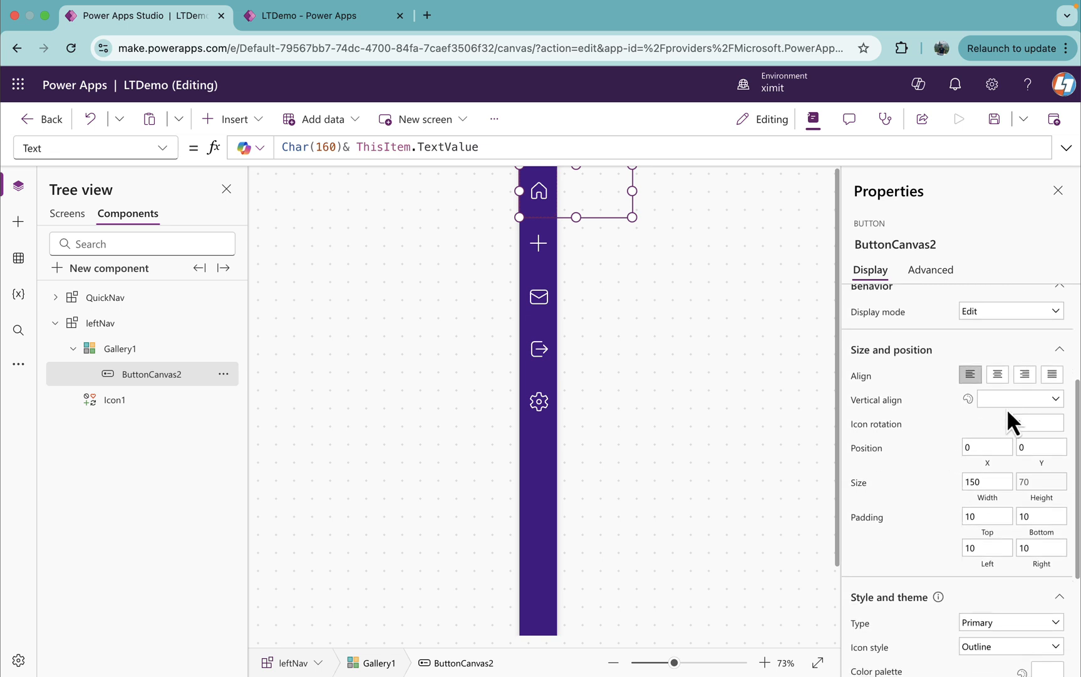
click(1014, 402)
click(1005, 434)
scroll(1011, 486, down, 2)
scroll(997, 507, down, 2)
scroll(992, 516, down, 1)
scroll(995, 526, down, 1)
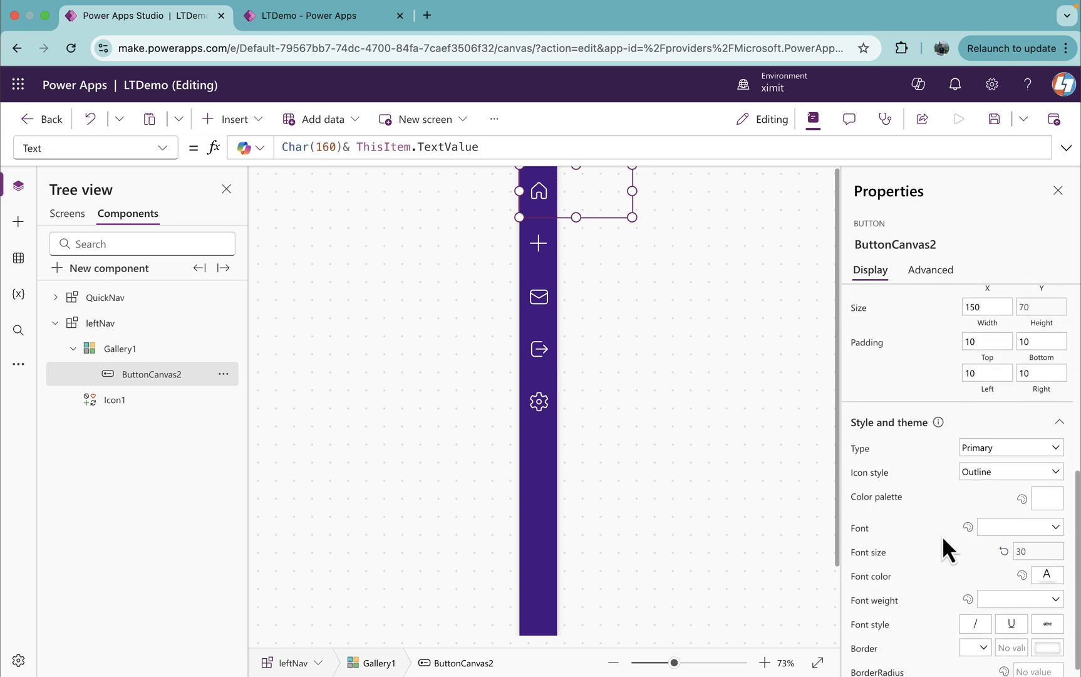
click(1022, 528)
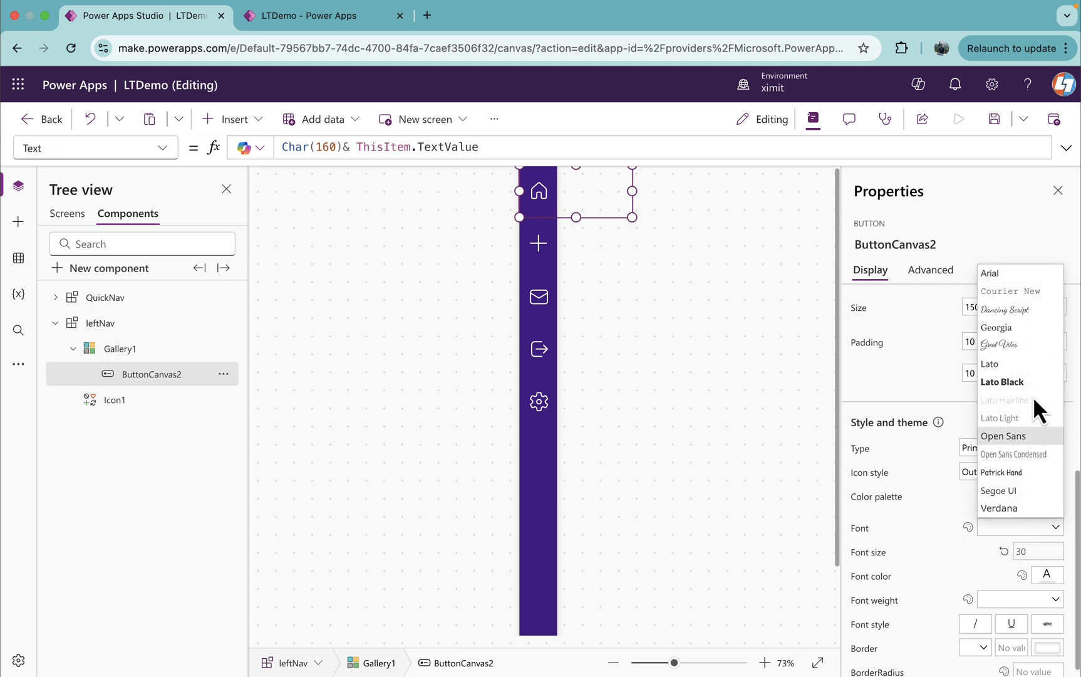
click(1006, 273)
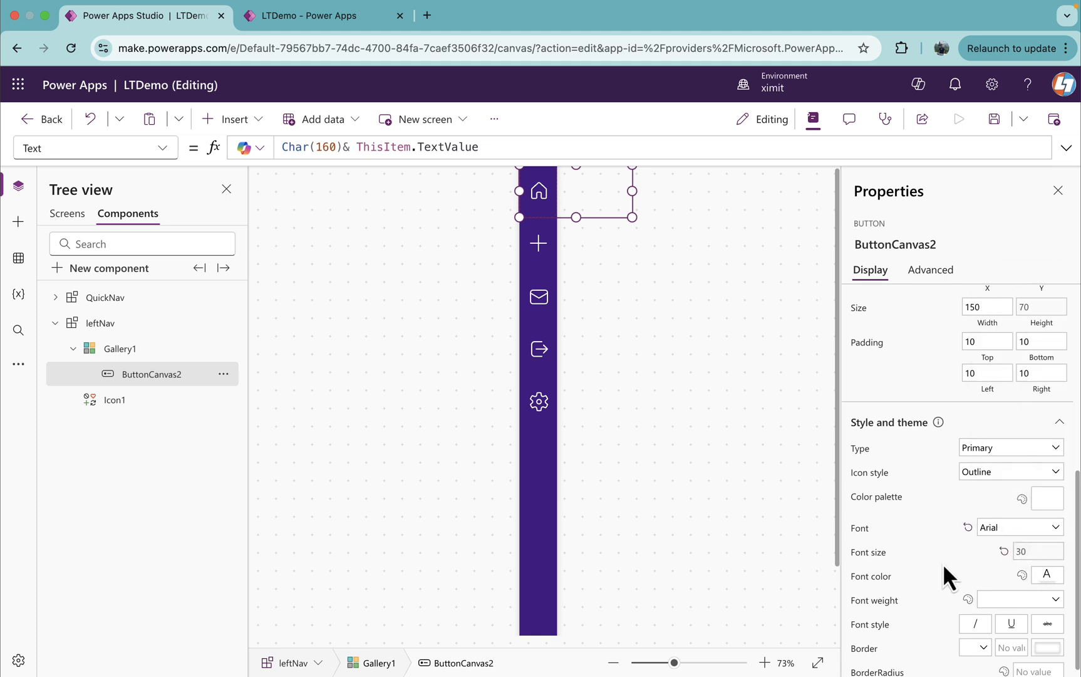
scroll(943, 563, down, 1)
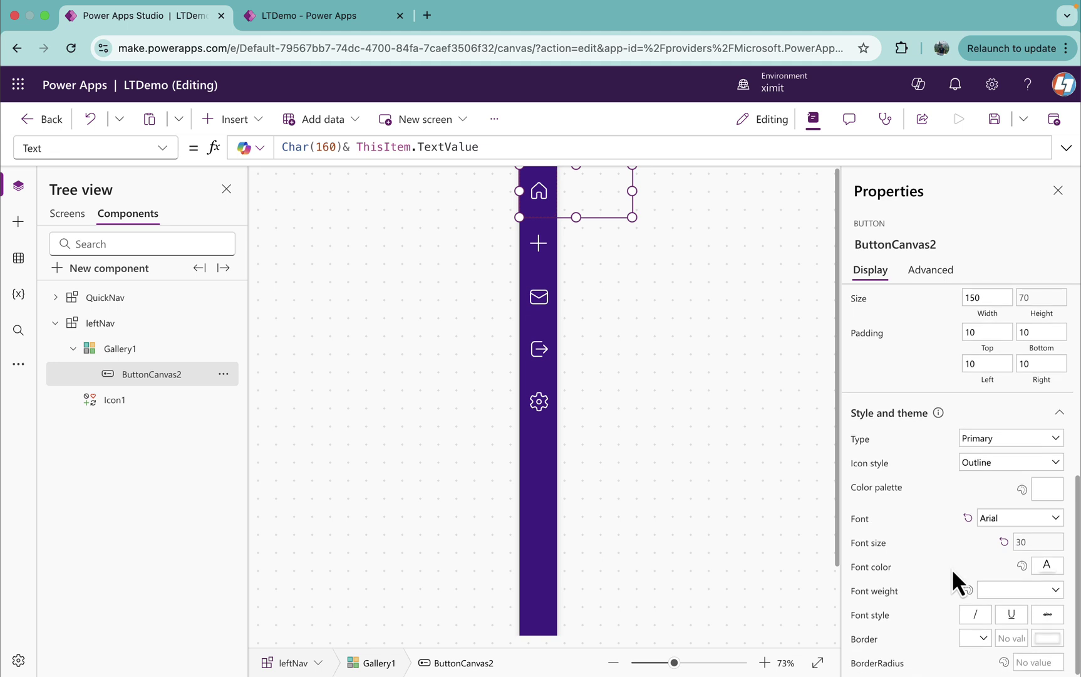
click(975, 638)
click(970, 617)
Set the border width to 1 and switch to the button's BorderColor property.
click(1011, 637)
text(1)
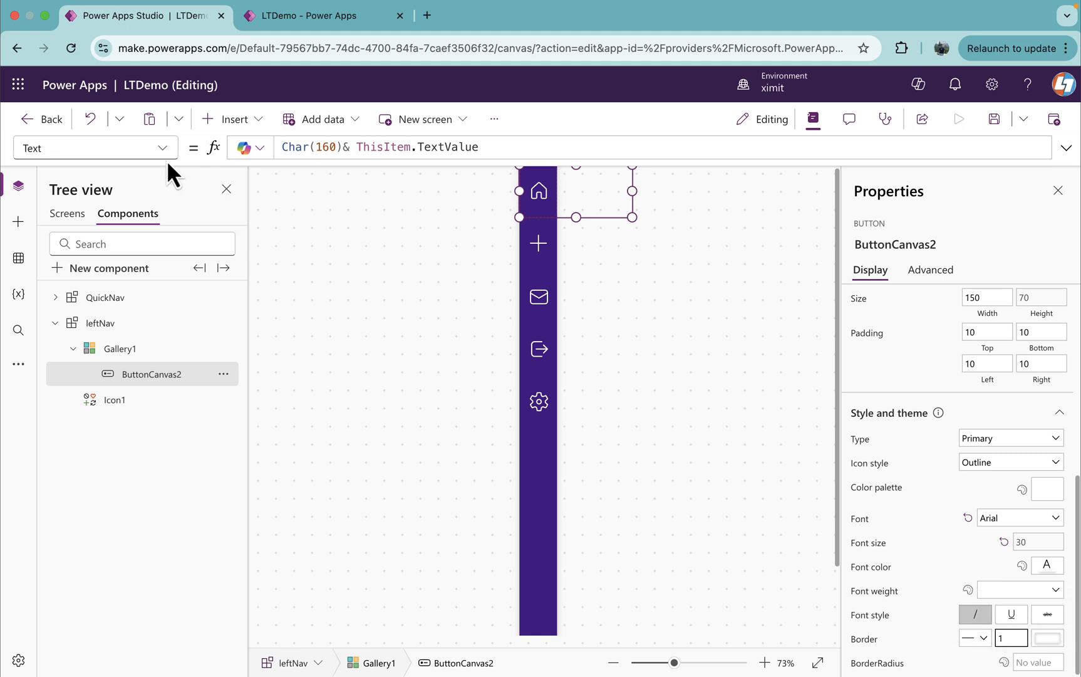
click(50, 148)
text(bor)
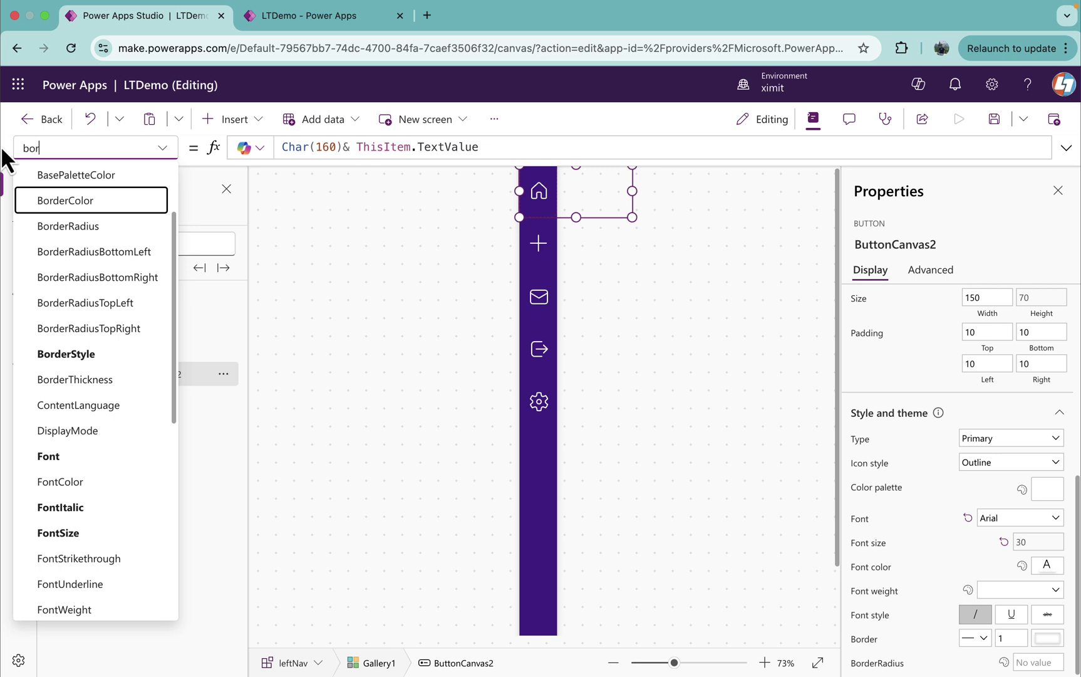
key(Escape)
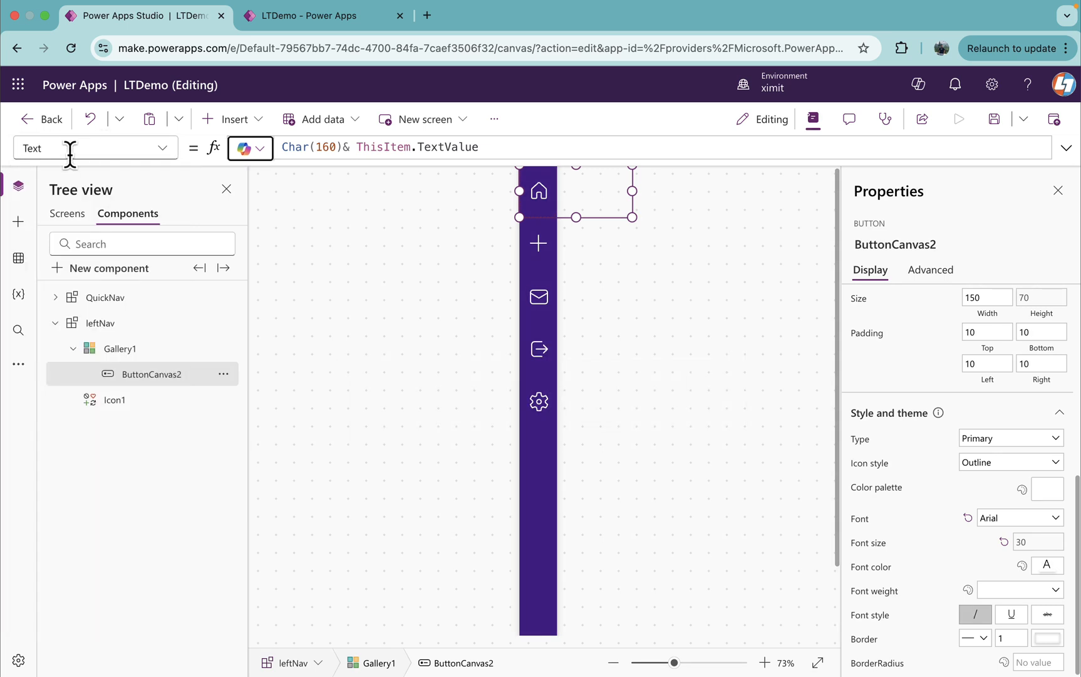
click(59, 148)
text(bor)
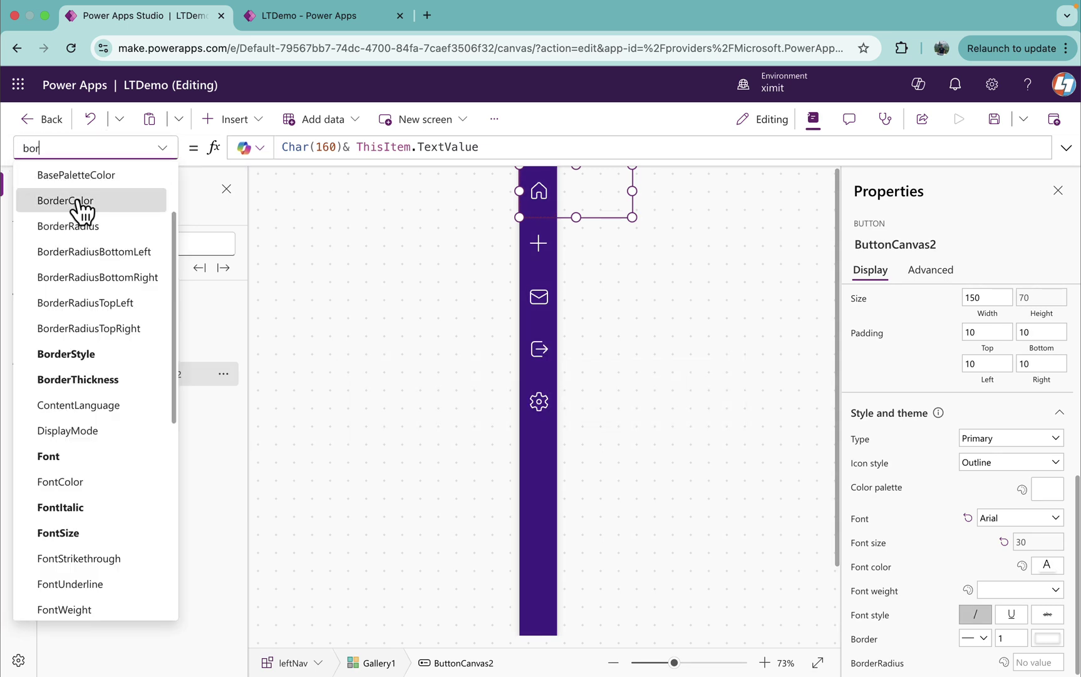
click(65, 200)
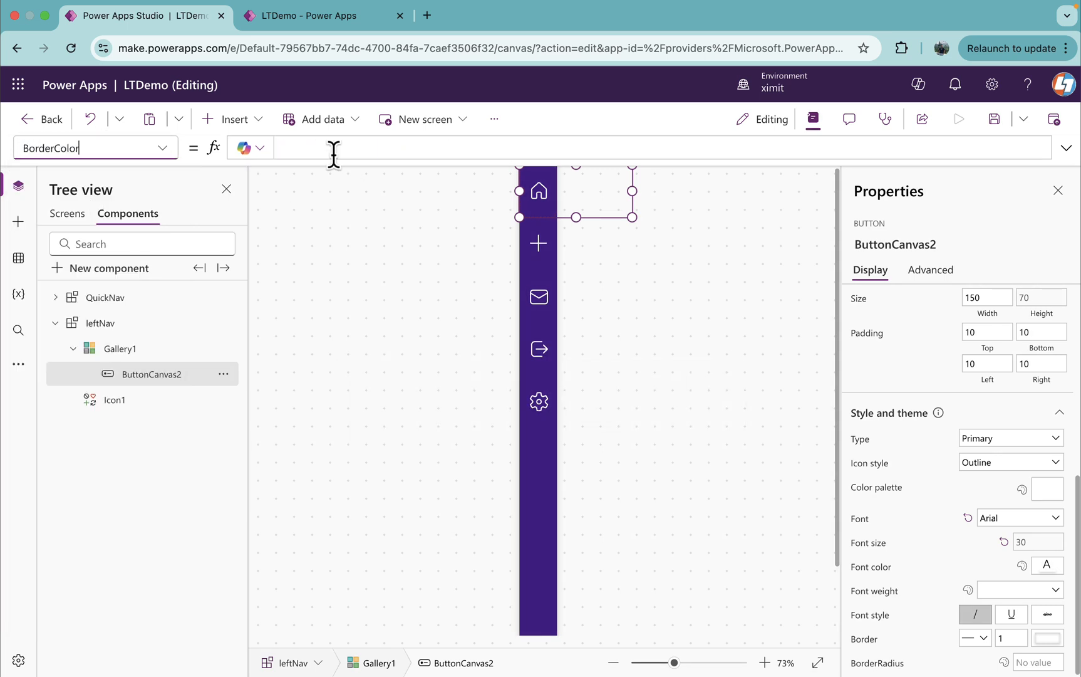
Set BorderColor to App.Theme.Colors.Darker50 for dark purple divider lines between buttons.
click(333, 149)
text(The)
text(.Co)
key(Tab)
text(.)
key(Down)
key(Down)
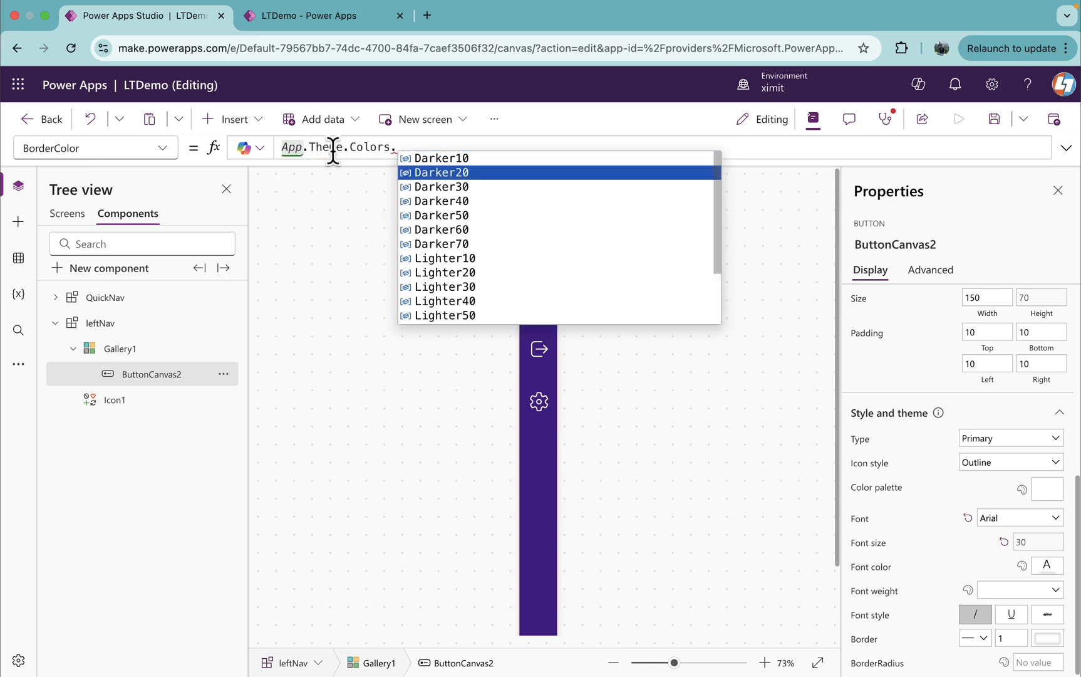
key(Down)
key(Down)
key(Tab)
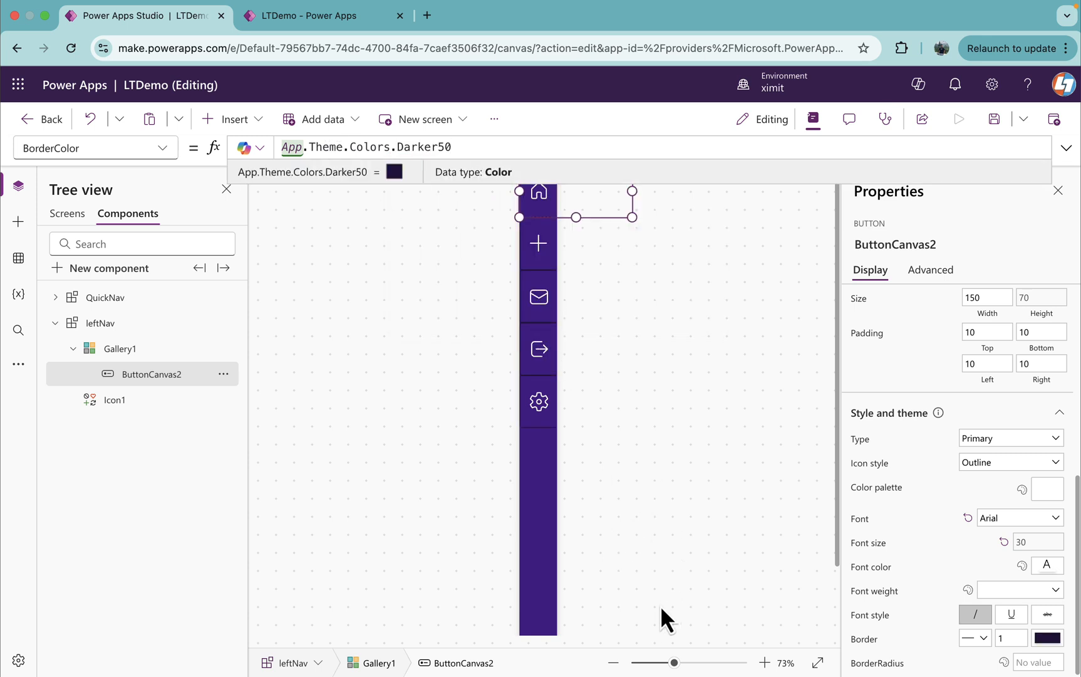
click(673, 663)
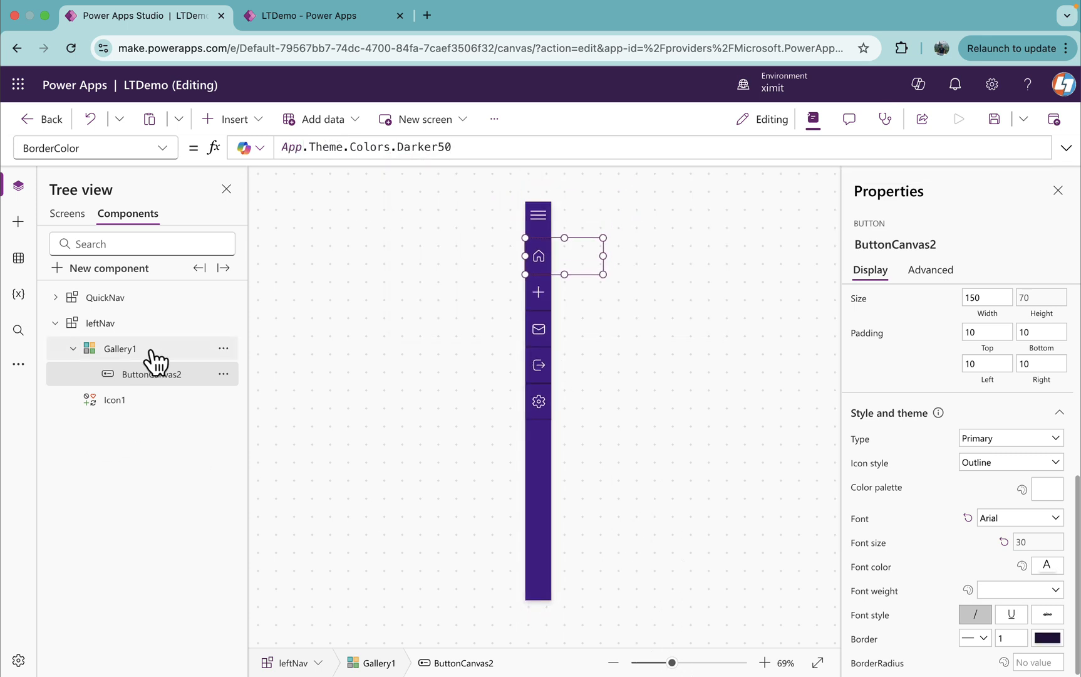
Replace the button's OnSelect formula Select(Parent) with Navigate(ThisItem.NavigateScreen).
click(89, 148)
text(OnSelect)
key(Return)
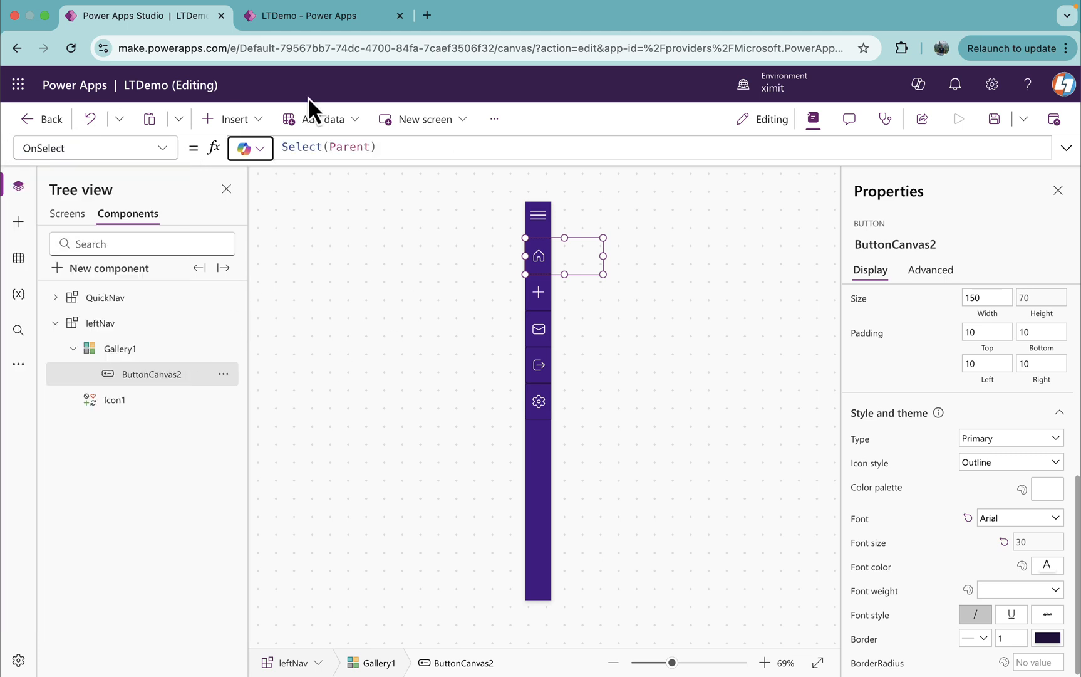
click(384, 147)
key(ctrl+a)
text(Navigate()
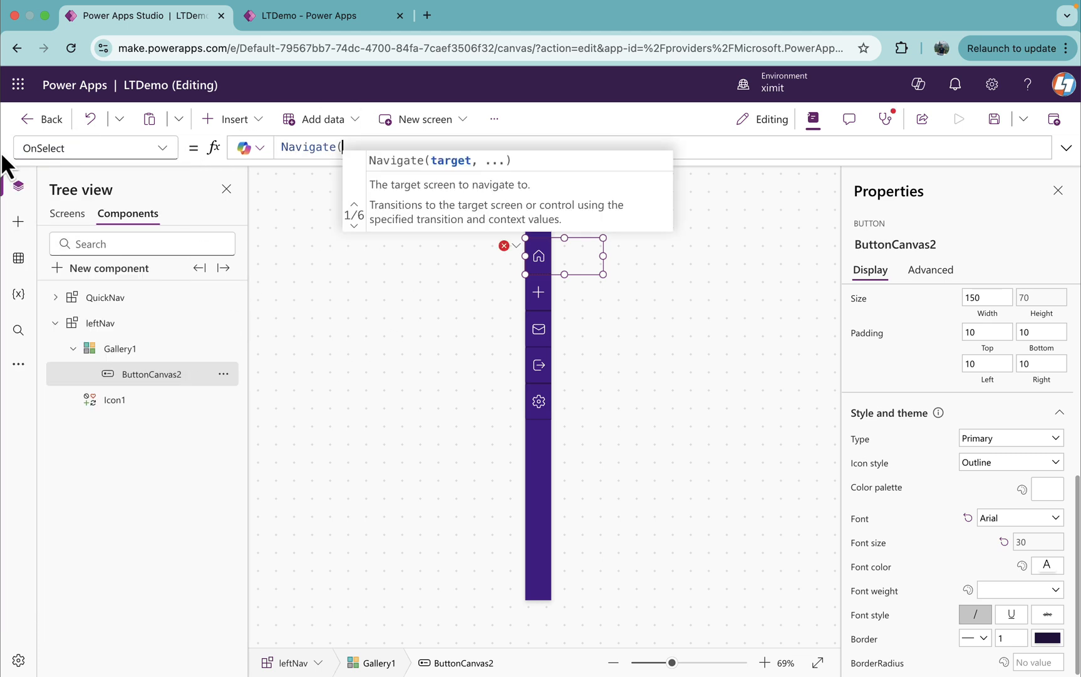
text(this)
key(Down)
key(Down)
key(Tab)
text())
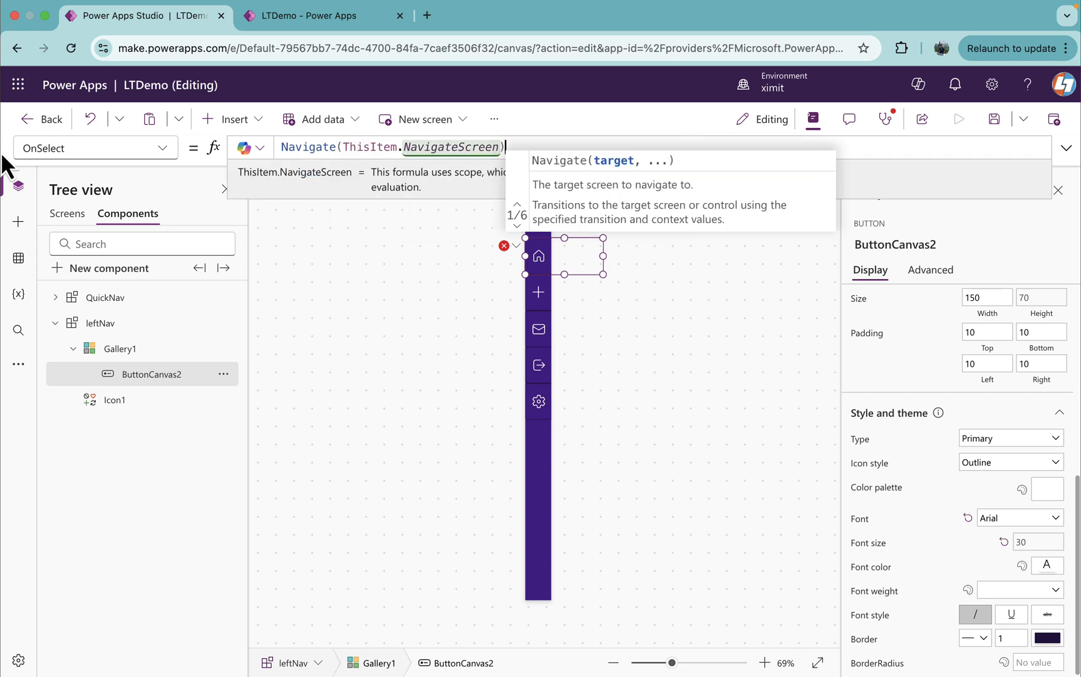
click(551, 188)
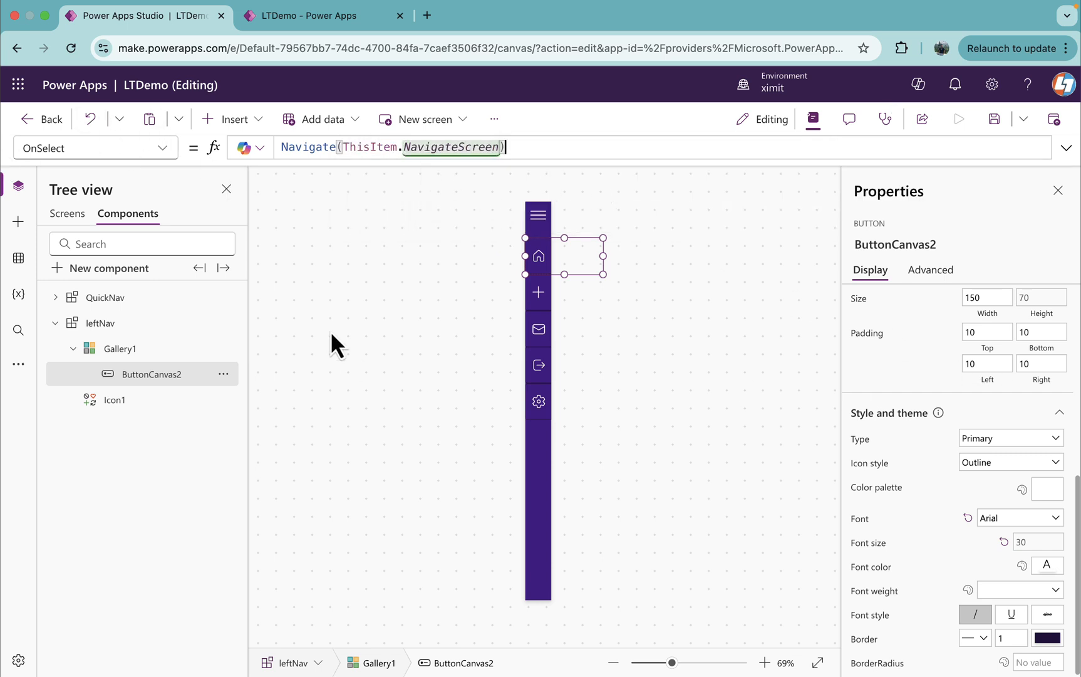
Delete QuickNav_1 from the Home screen's sidebar container in the Screens tree.
click(67, 213)
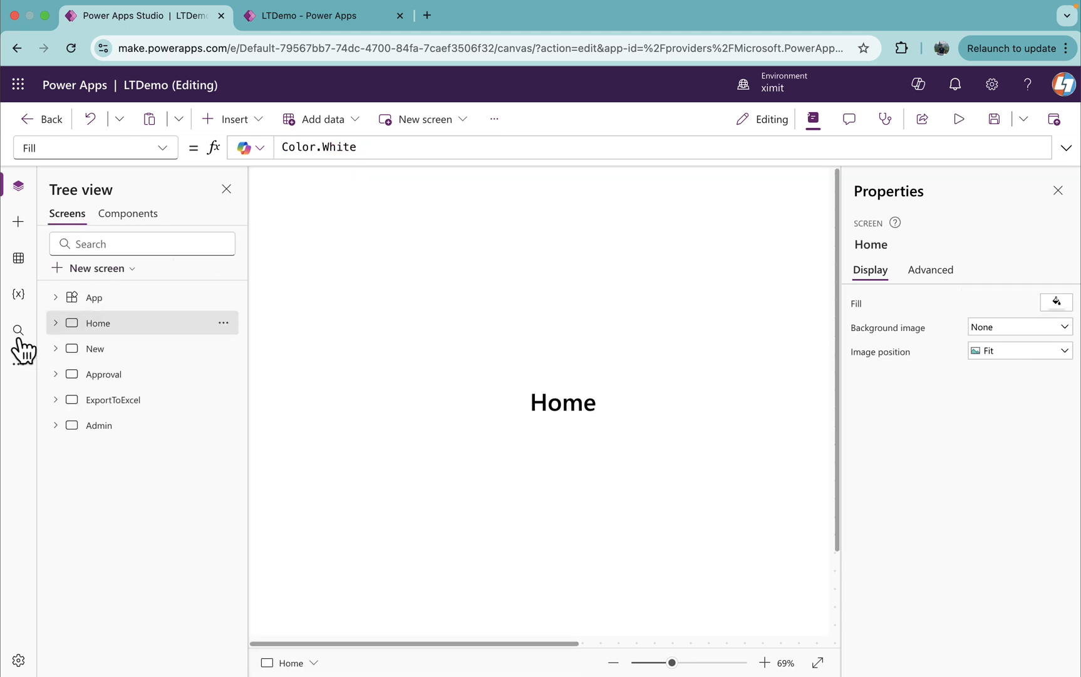
click(56, 322)
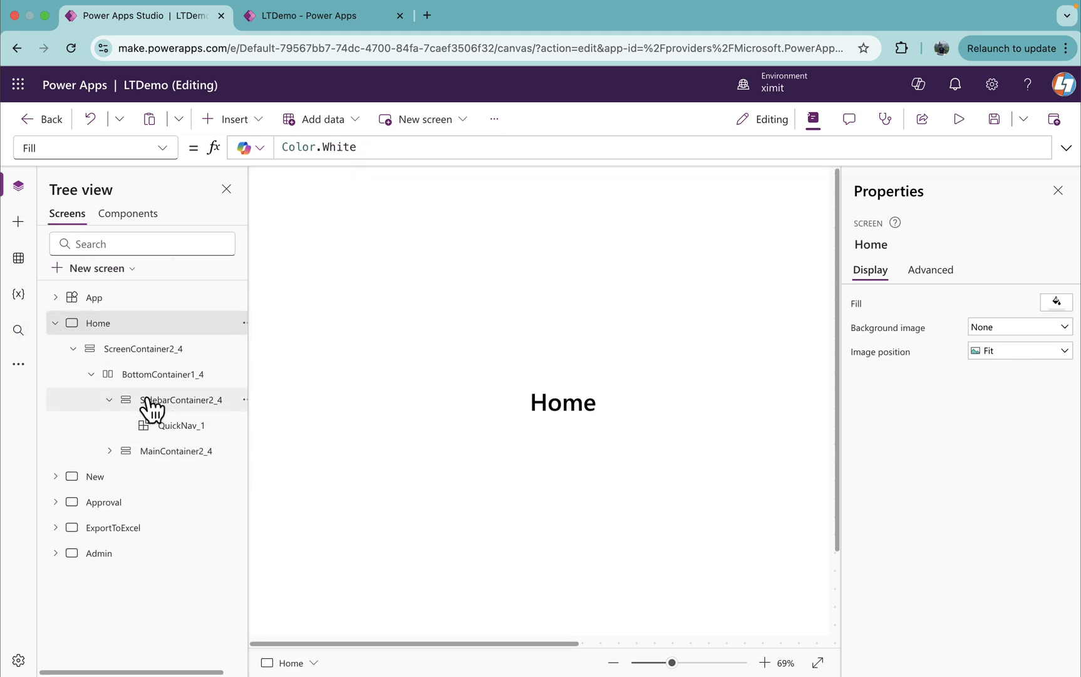
click(152, 399)
click(181, 425)
right_click(211, 427)
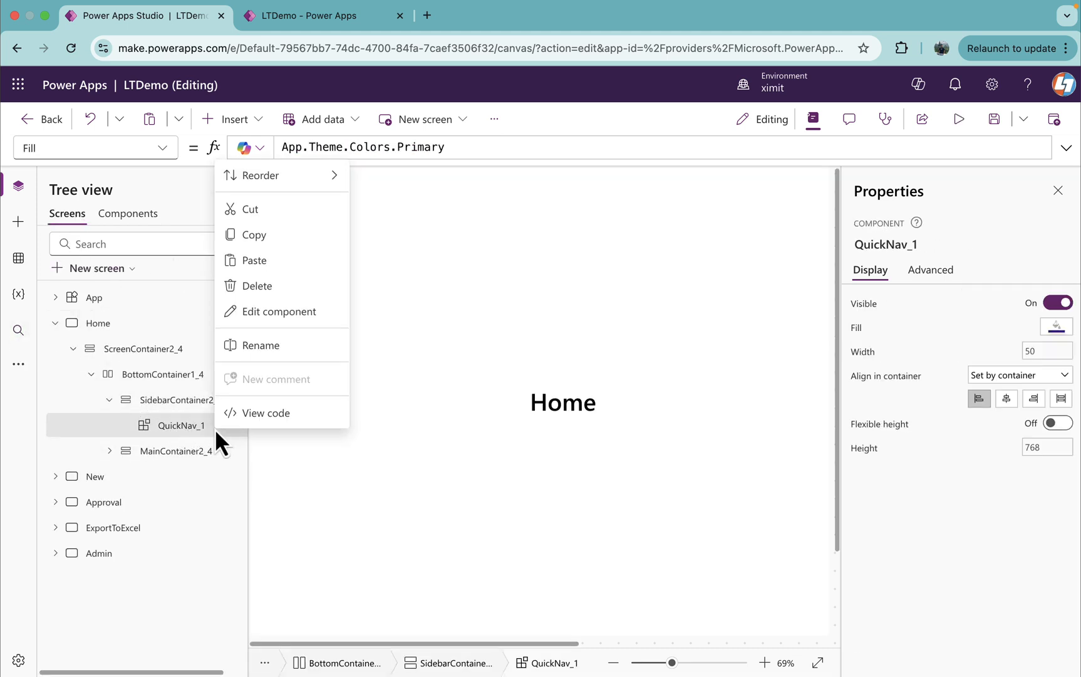
click(286, 292)
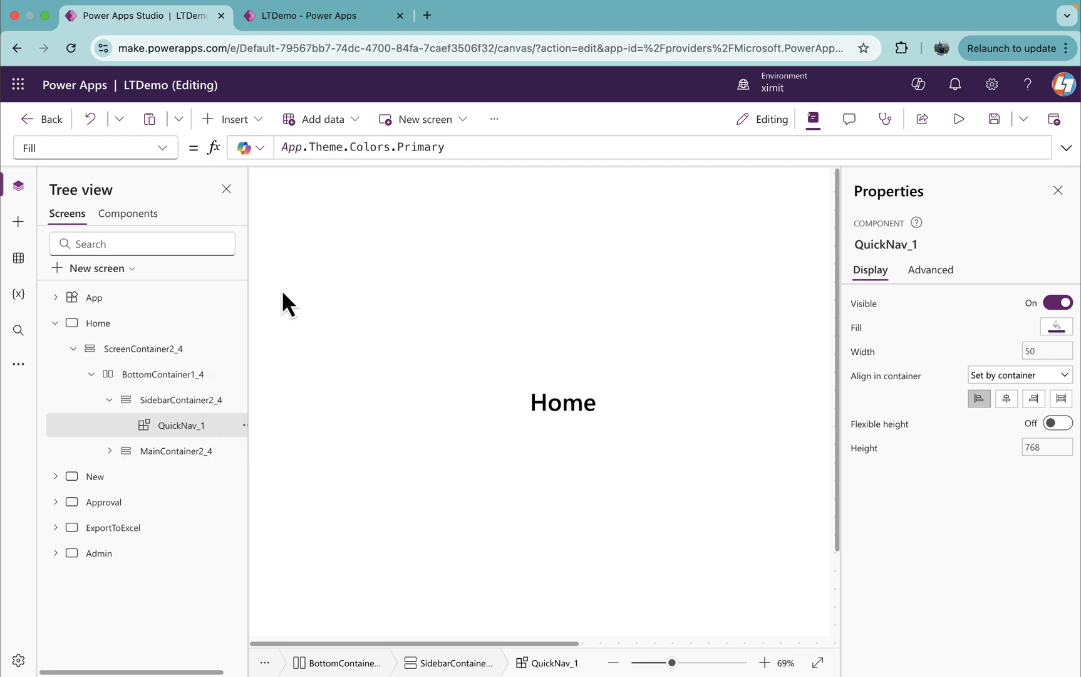
Insert the leftNav custom component into SidebarContainer2_4.
click(235, 119)
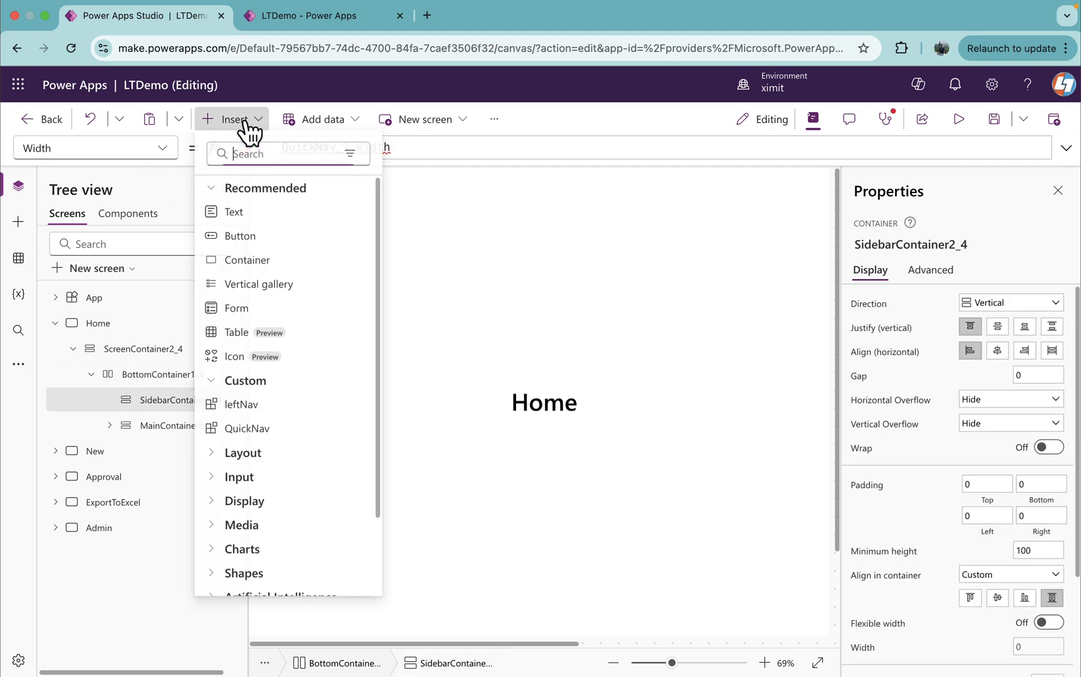
click(263, 409)
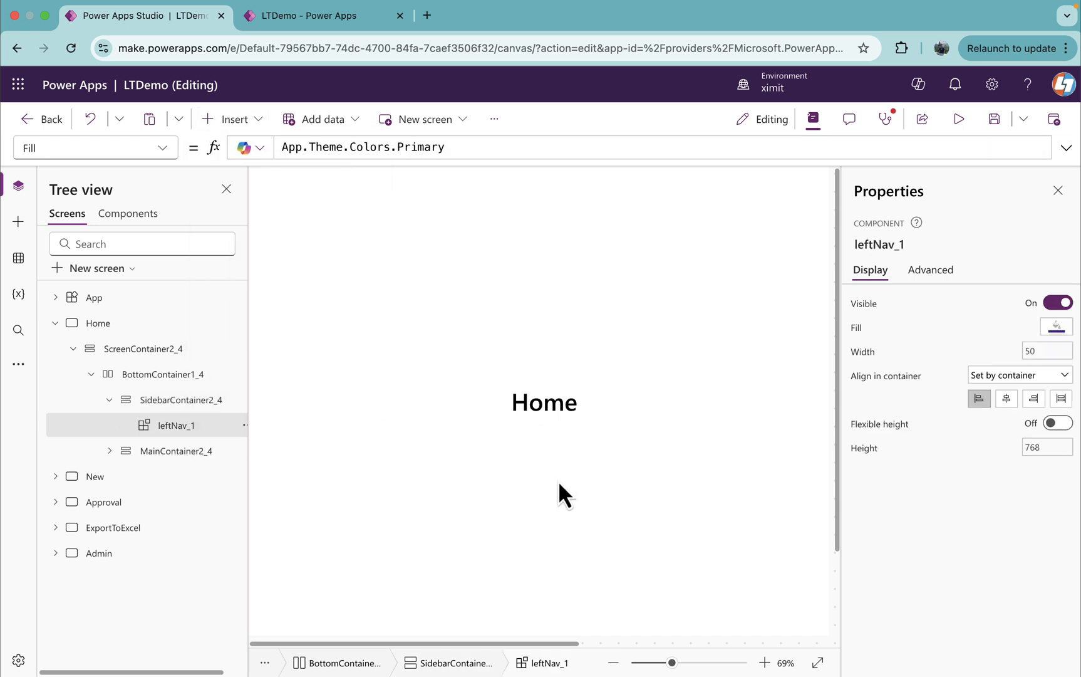
Change SidebarContainer2_4's Width formula from QuickNav_1.Width to leftNav_1.Width.
drag(667, 662, 657, 662)
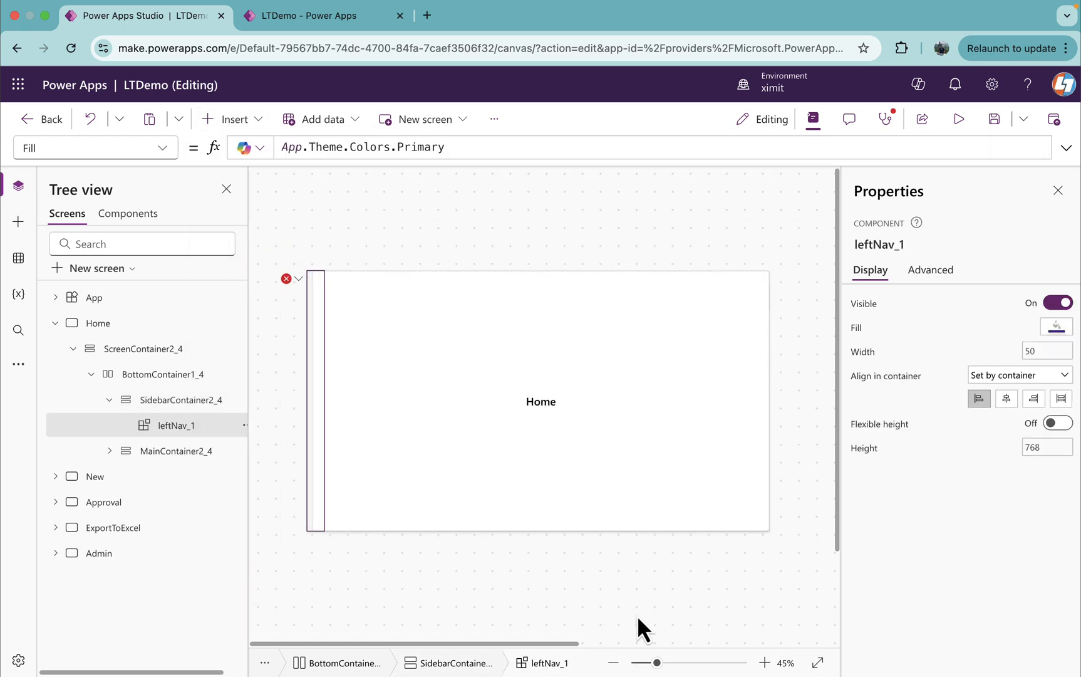
click(181, 399)
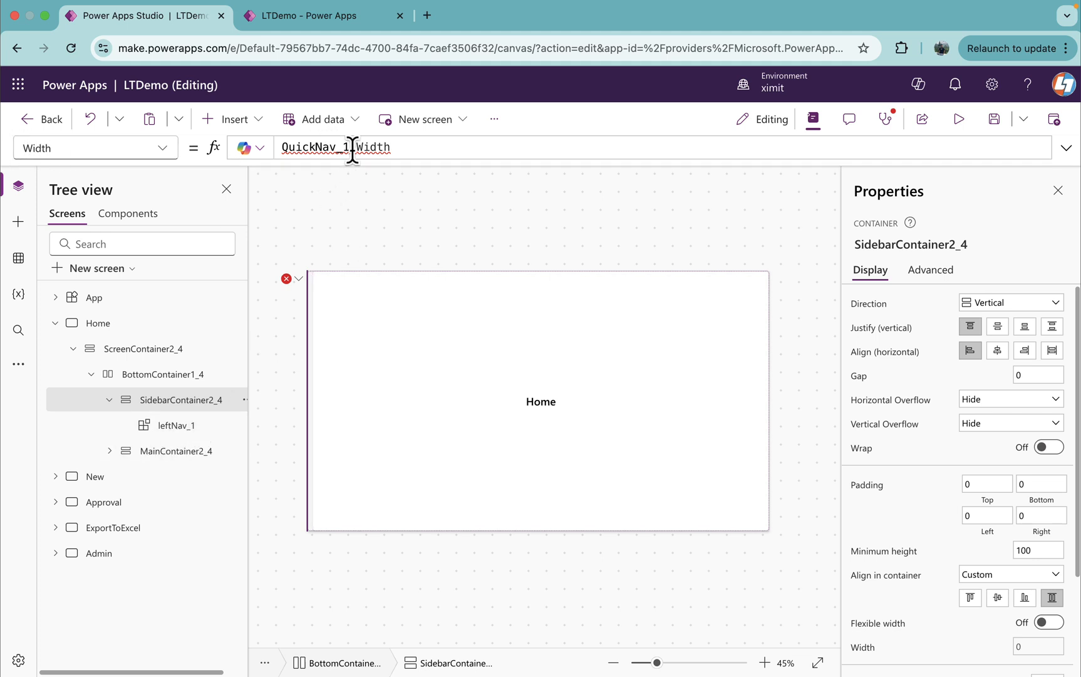
drag(351, 146, 206, 146)
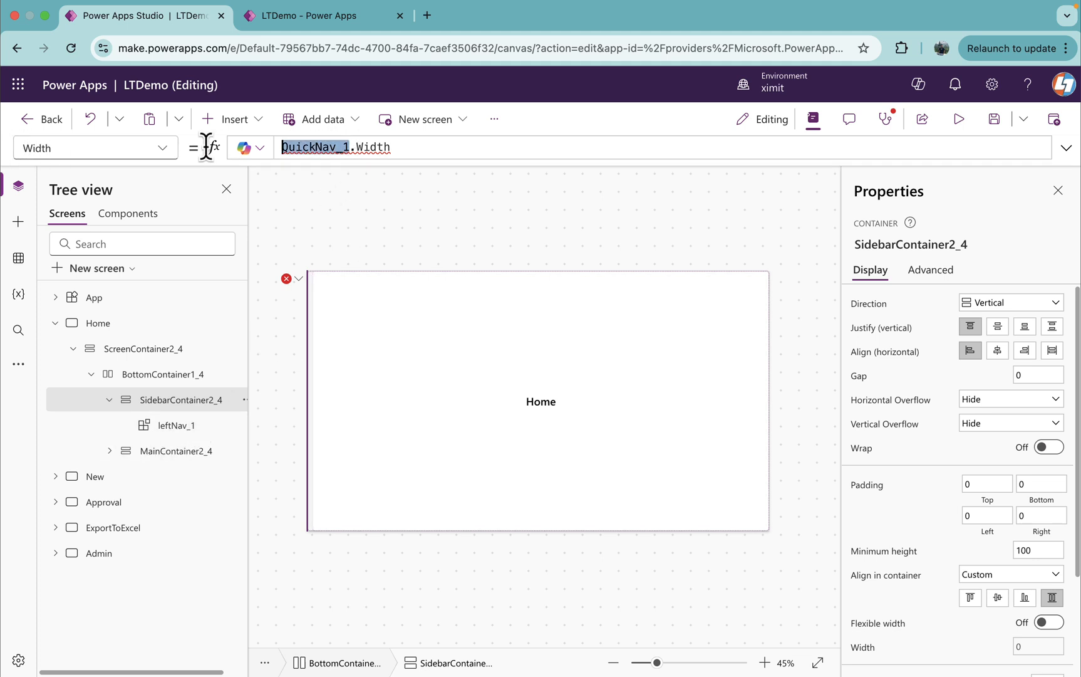
key(BackSpace)
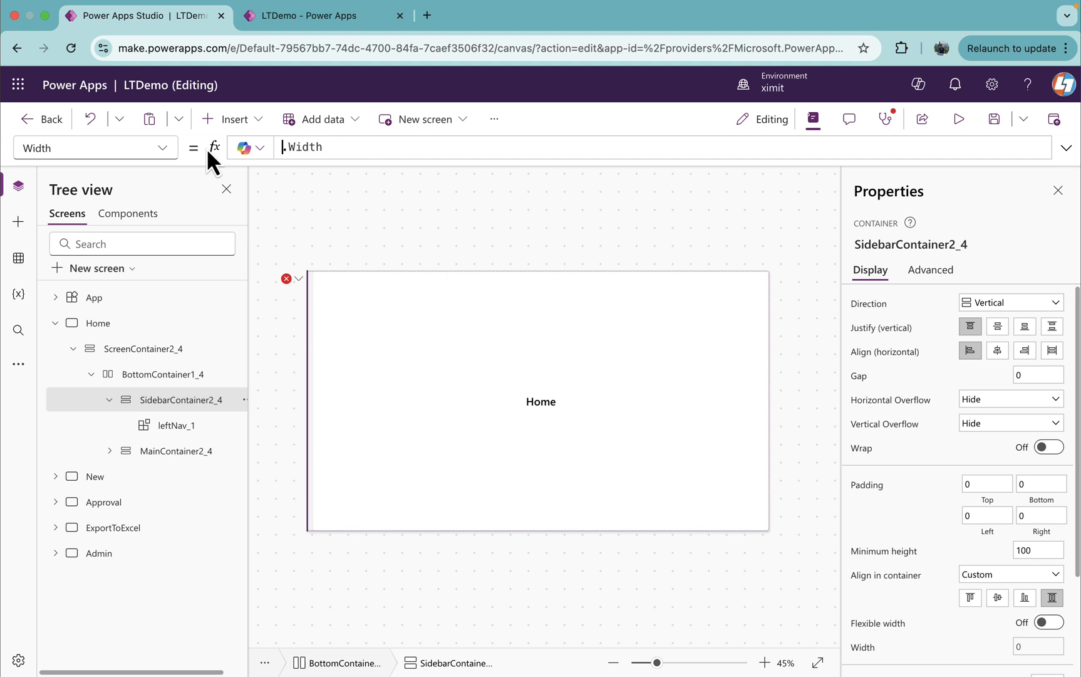
text(left)
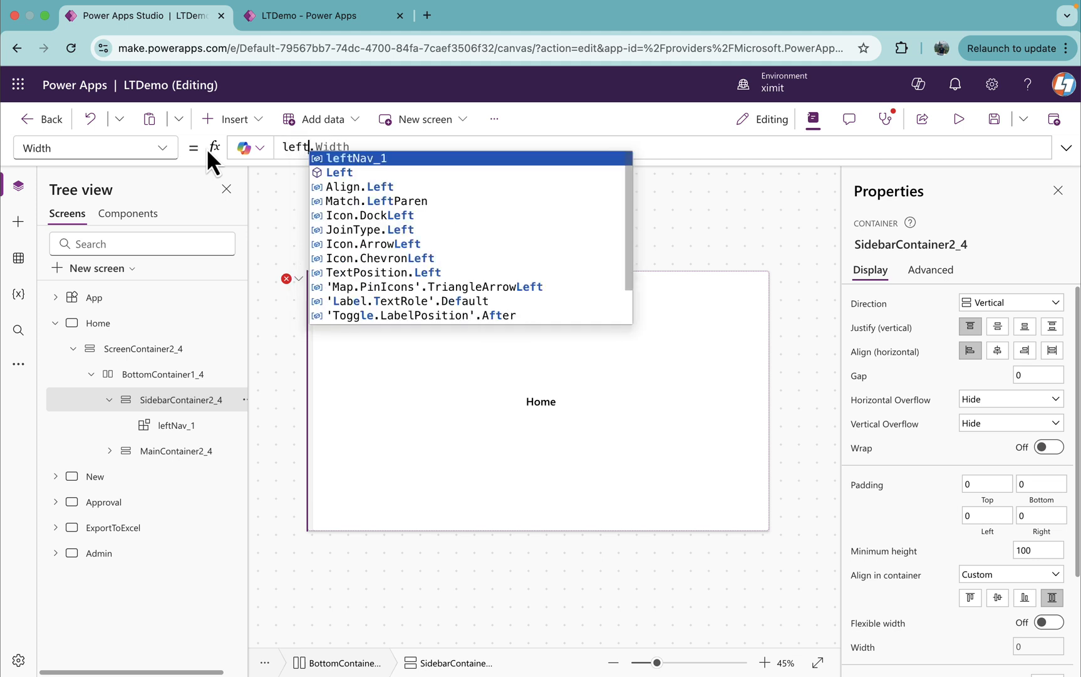
key(Tab)
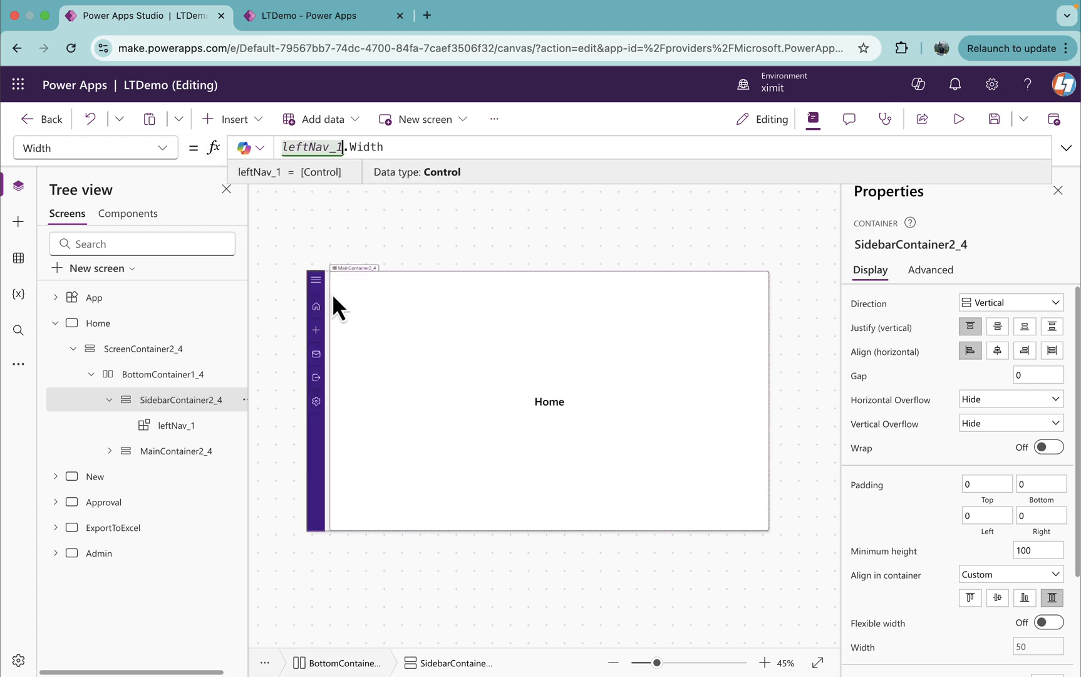
click(161, 374)
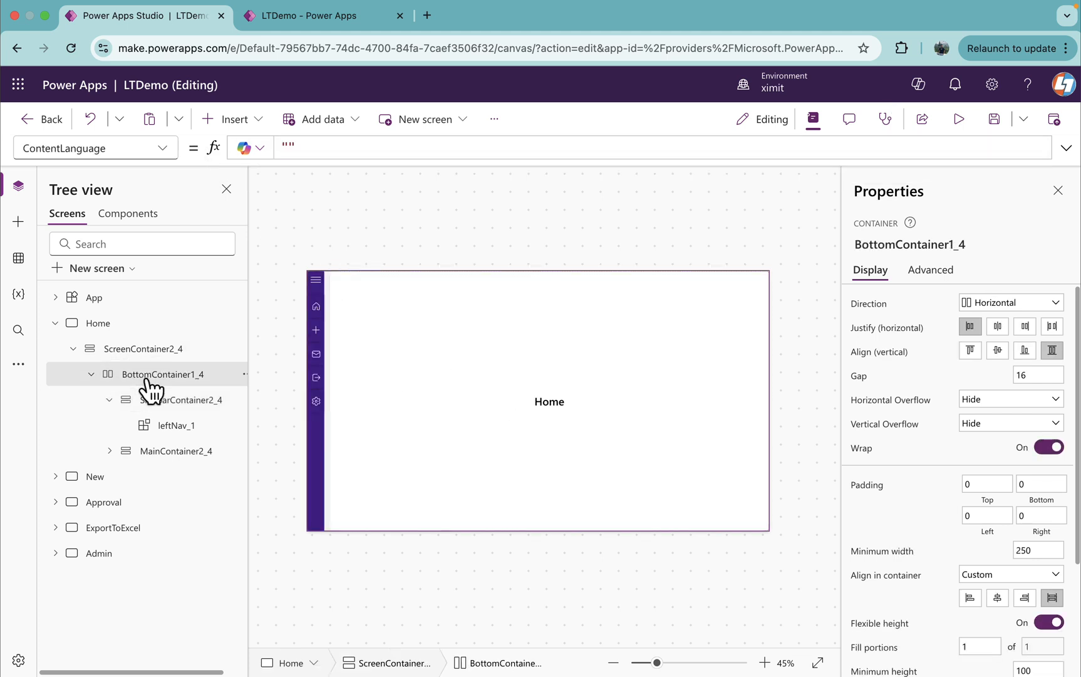
scroll(934, 457, down, 3)
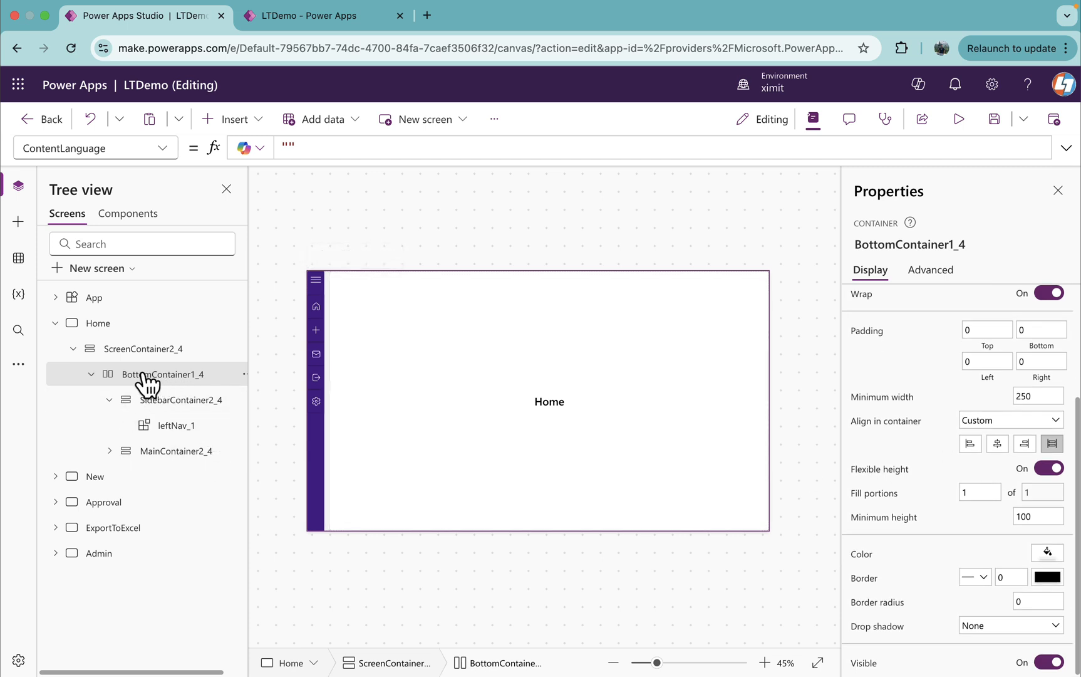
click(110, 399)
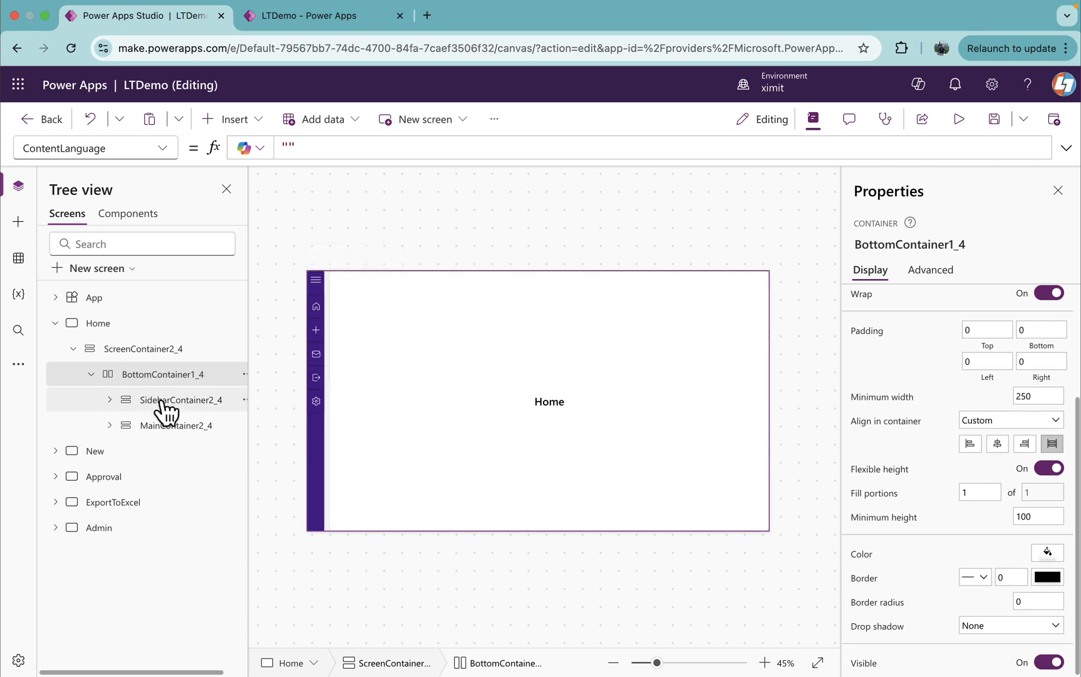
click(169, 400)
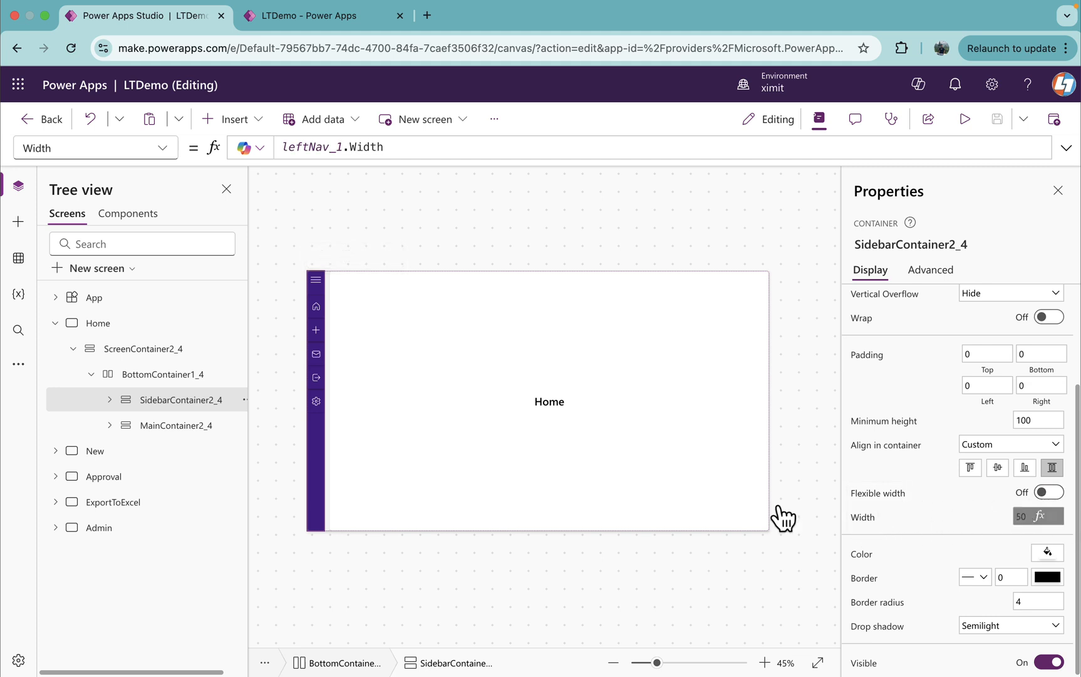
click(109, 400)
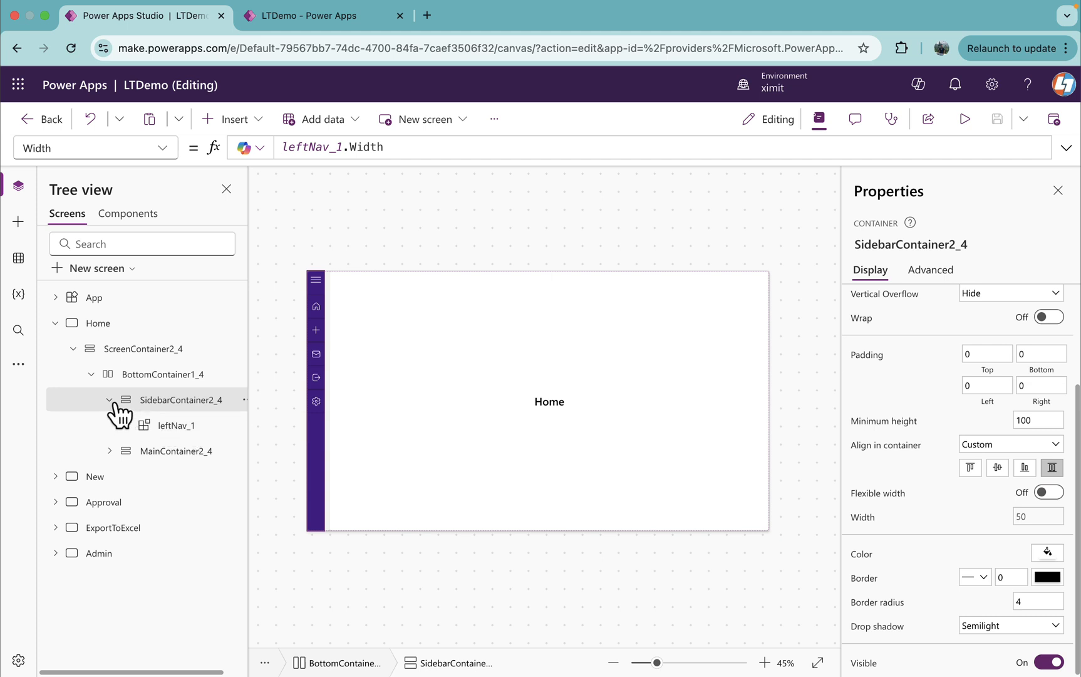
click(110, 399)
click(151, 426)
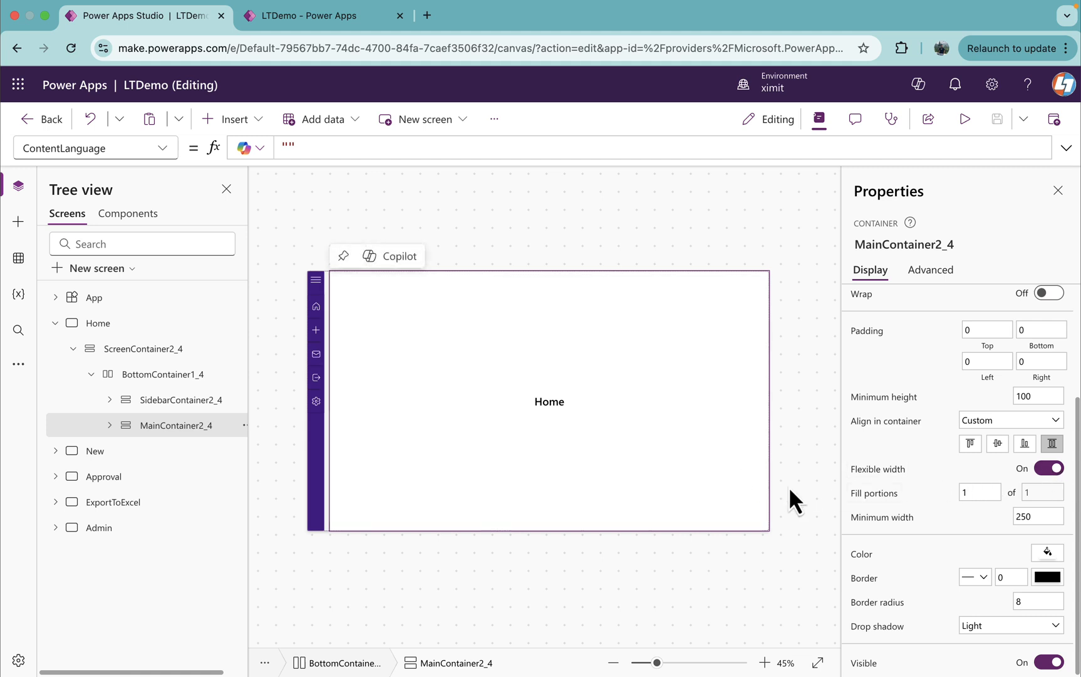
alt+click(318, 280)
alt+click(317, 281)
alt+click(318, 281)
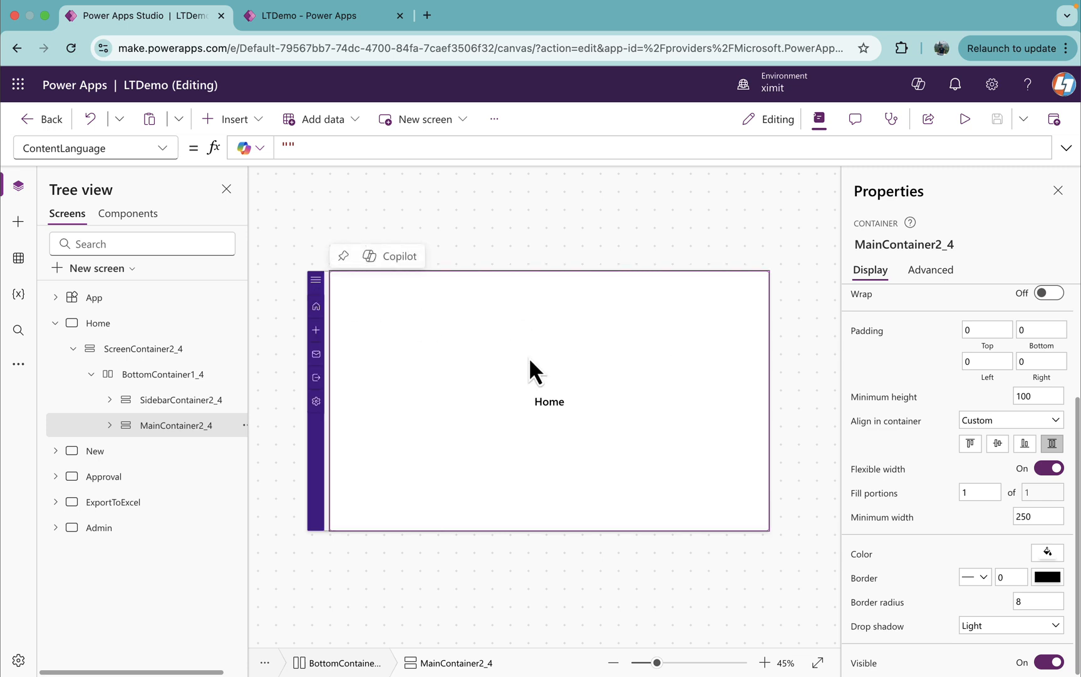
Expand the New screen's containers down to its sidebar and select QuickNav_2.
click(55, 324)
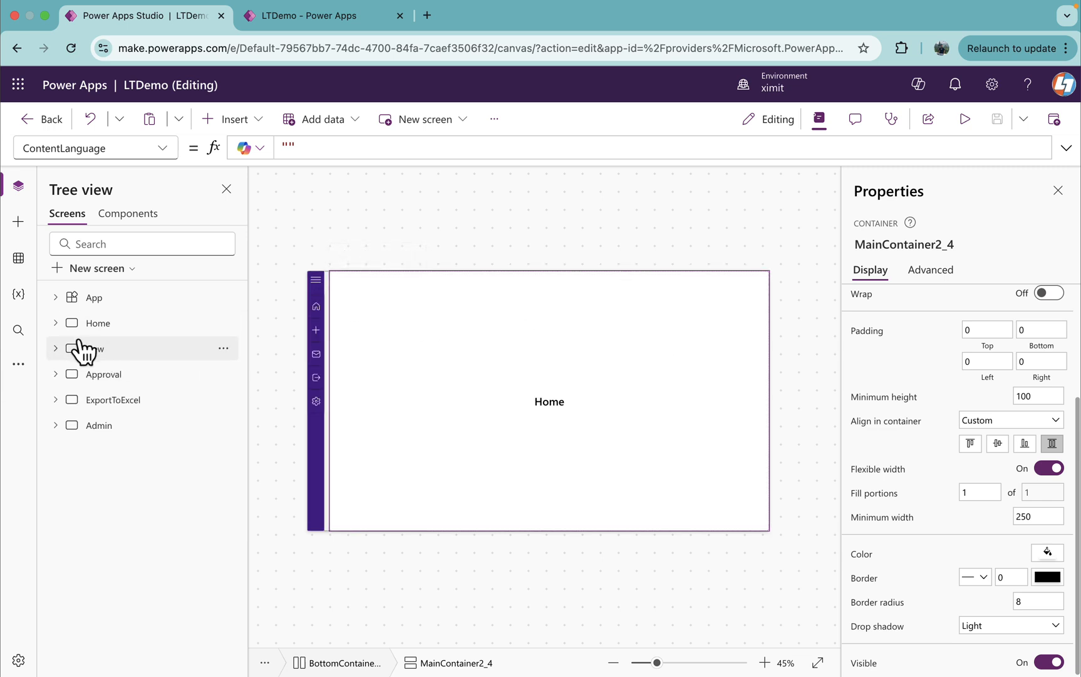
click(55, 349)
click(73, 374)
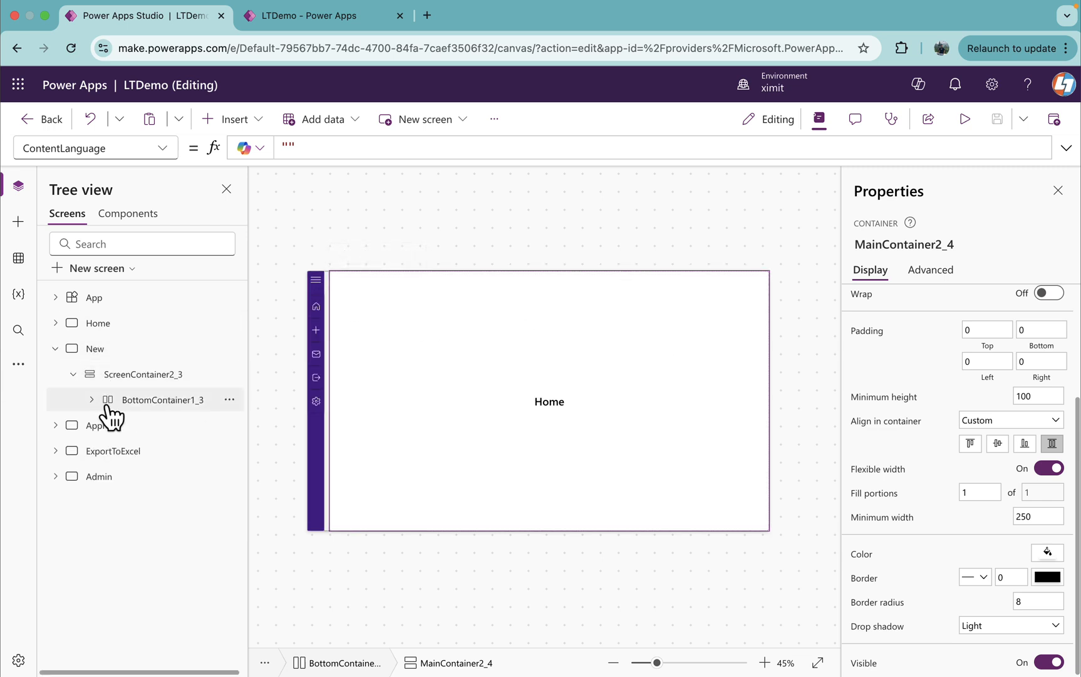
click(161, 400)
click(91, 399)
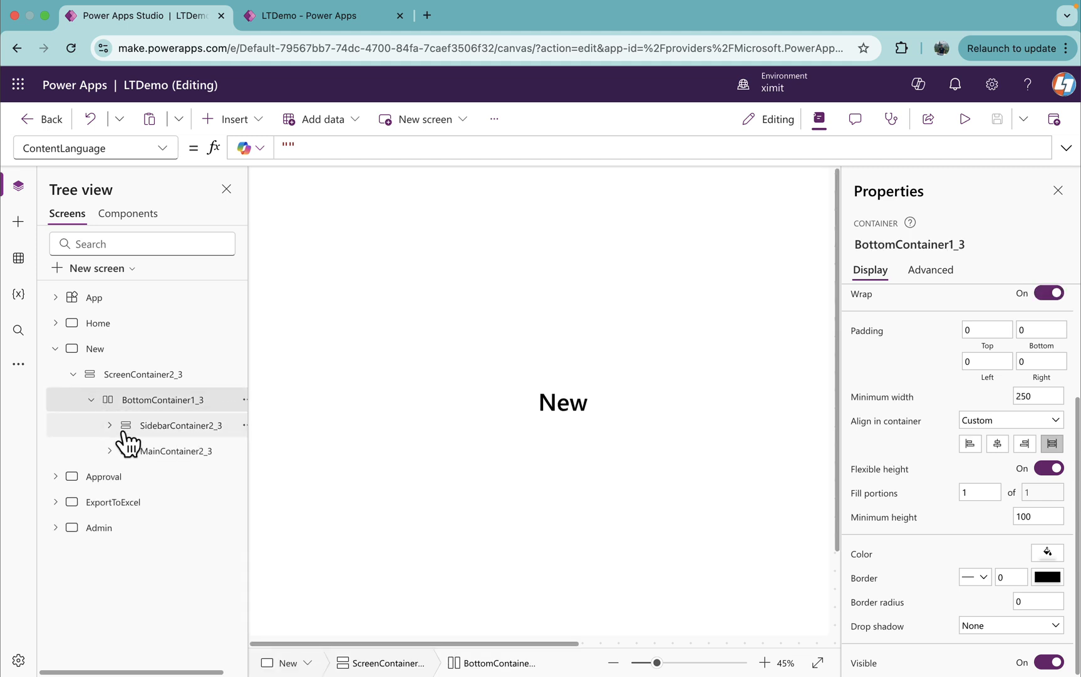
click(109, 425)
click(177, 451)
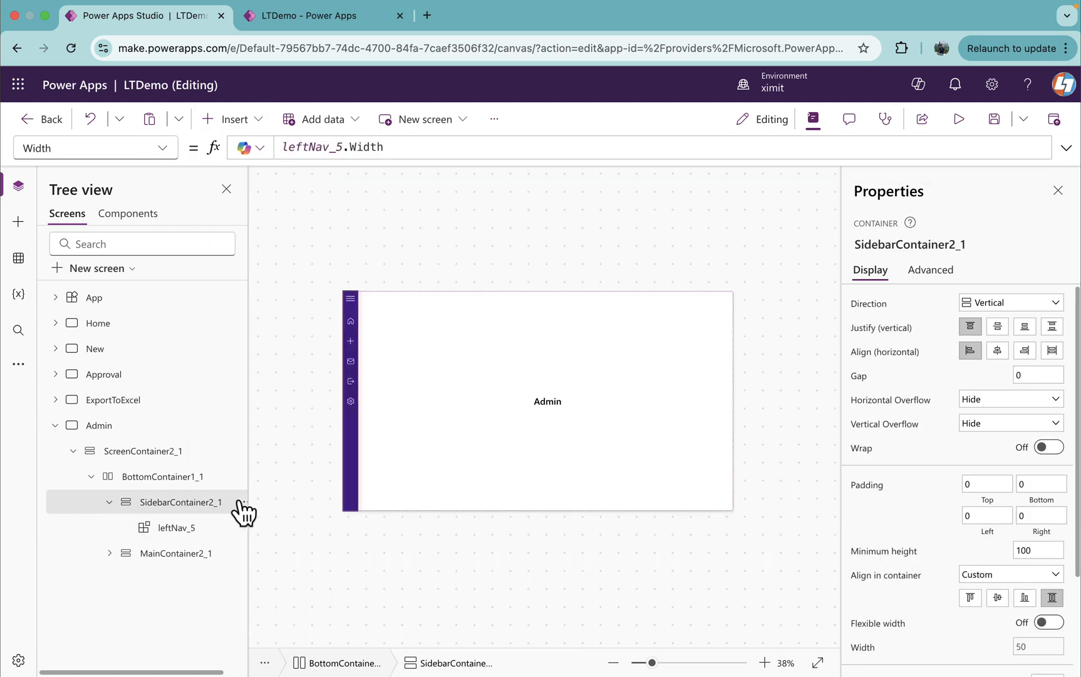
Save the app and publish this version.
click(55, 425)
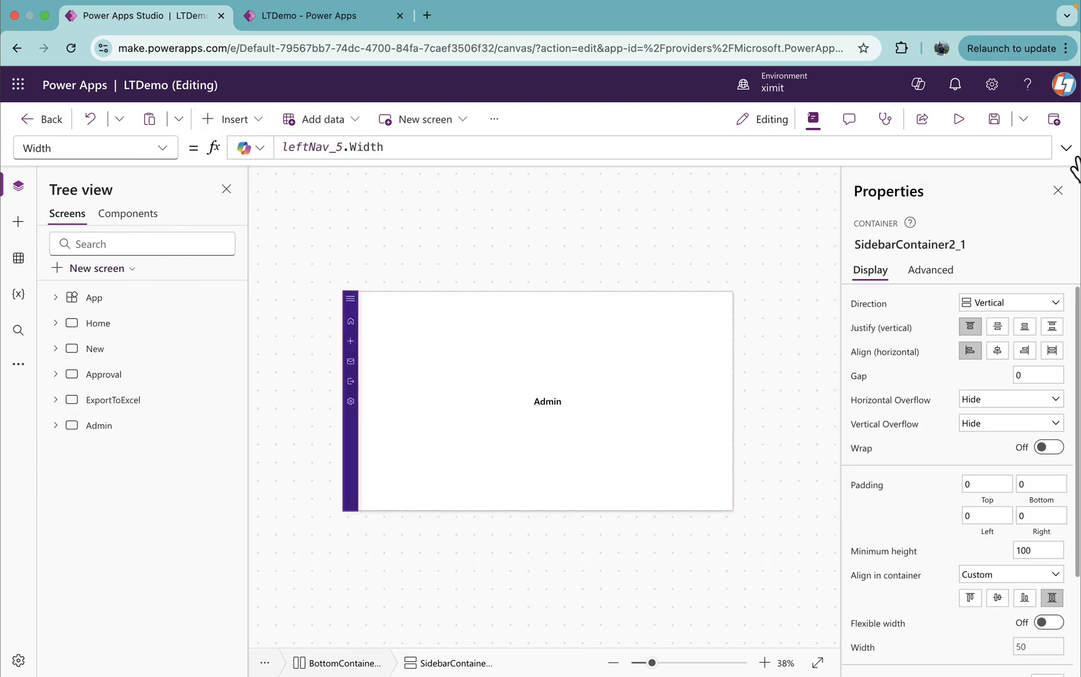
click(995, 119)
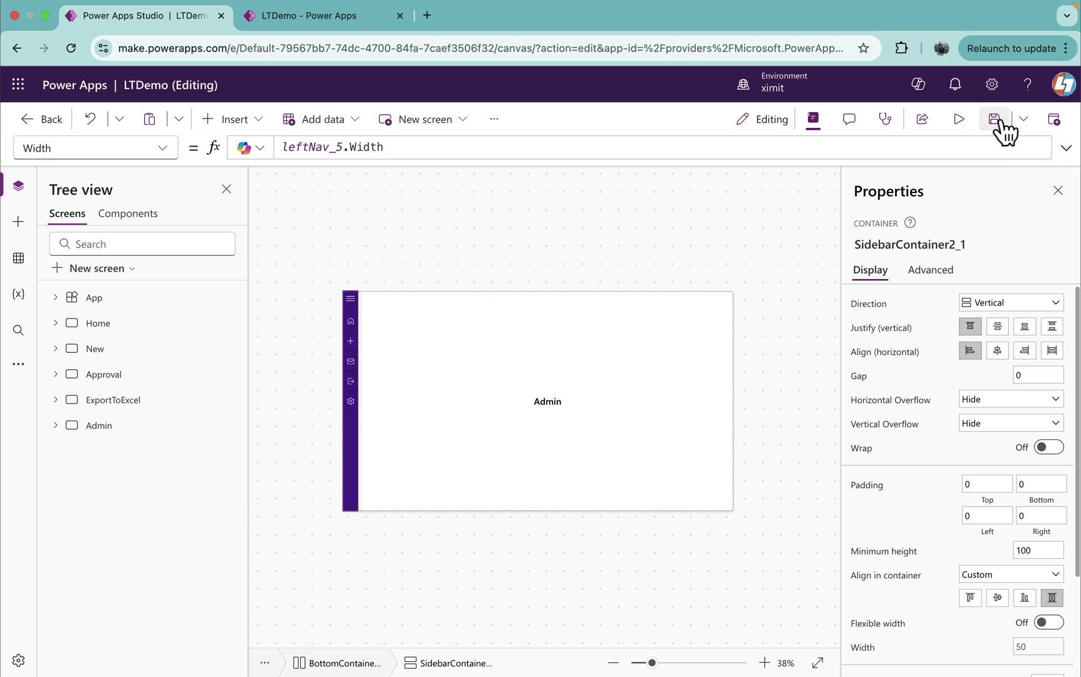
click(1054, 125)
click(599, 534)
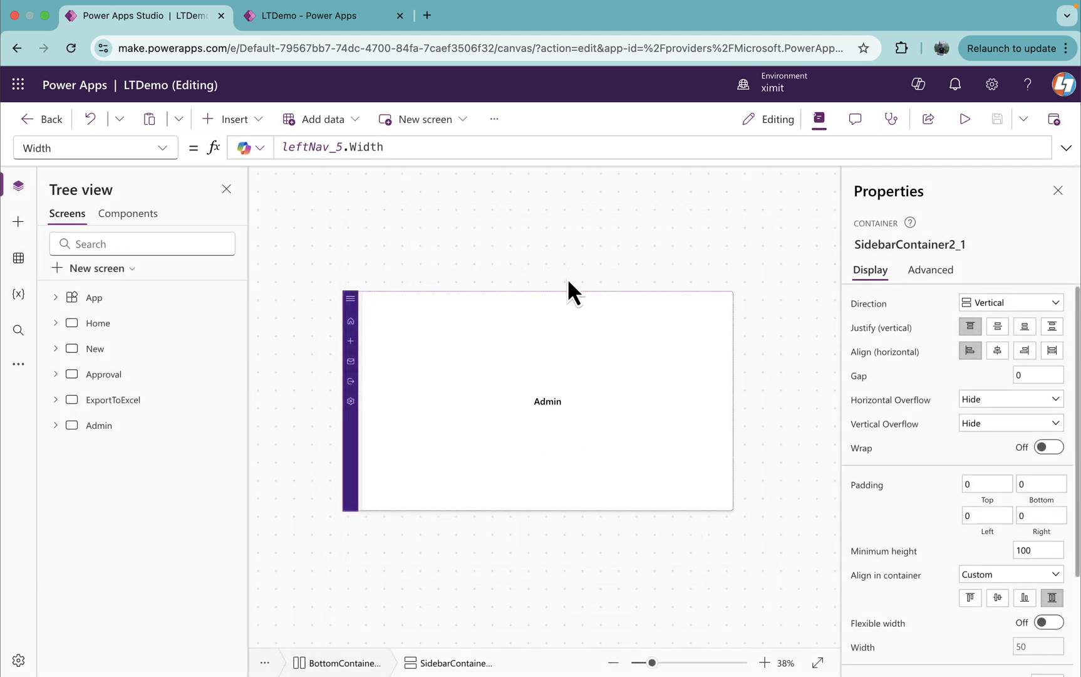
Reload the running LTDemo app in the player tab to get the published version.
click(308, 15)
click(1024, 139)
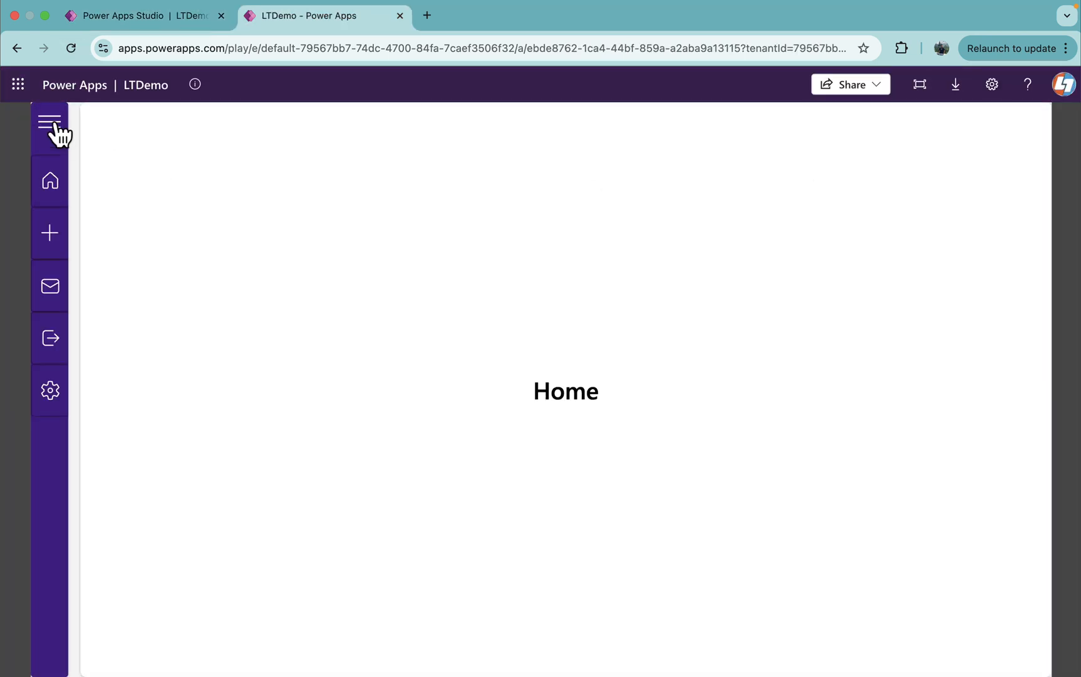
Toggle the purple side menu between expanded labels and collapsed icons several times.
click(50, 123)
click(51, 123)
click(51, 123)
click(51, 123)
click(51, 122)
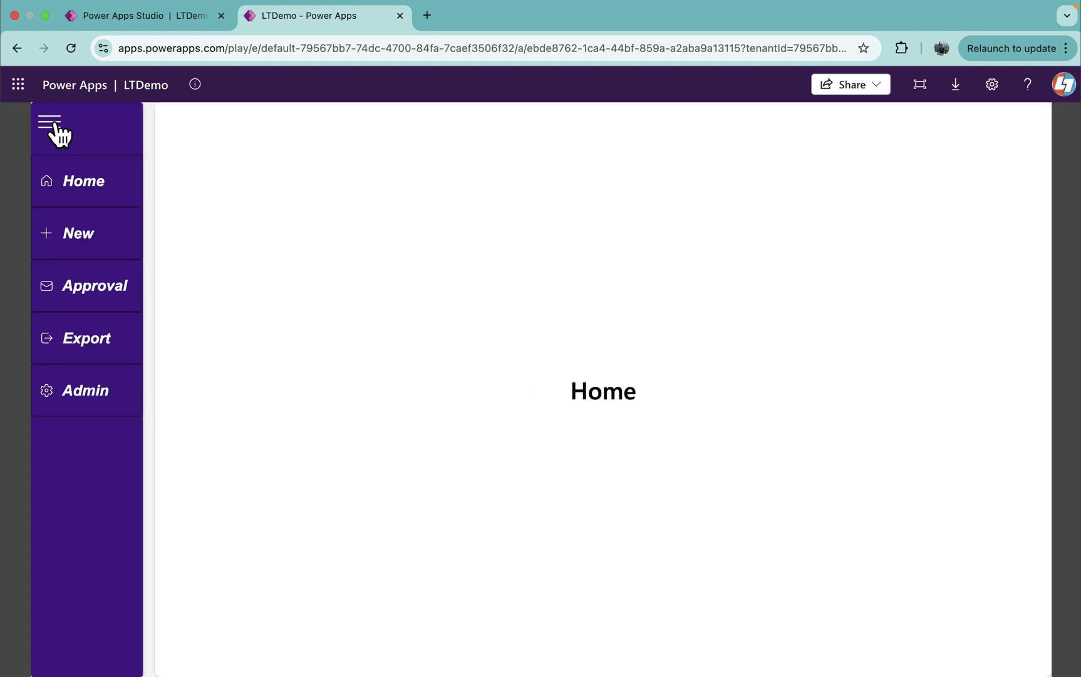
Navigate between Home, New, Approval and ExportToExcel screens from the menu, then return to the editor.
click(93, 246)
click(84, 300)
click(85, 347)
click(89, 292)
click(81, 241)
click(85, 186)
click(89, 285)
click(89, 237)
click(85, 186)
click(89, 339)
click(139, 15)
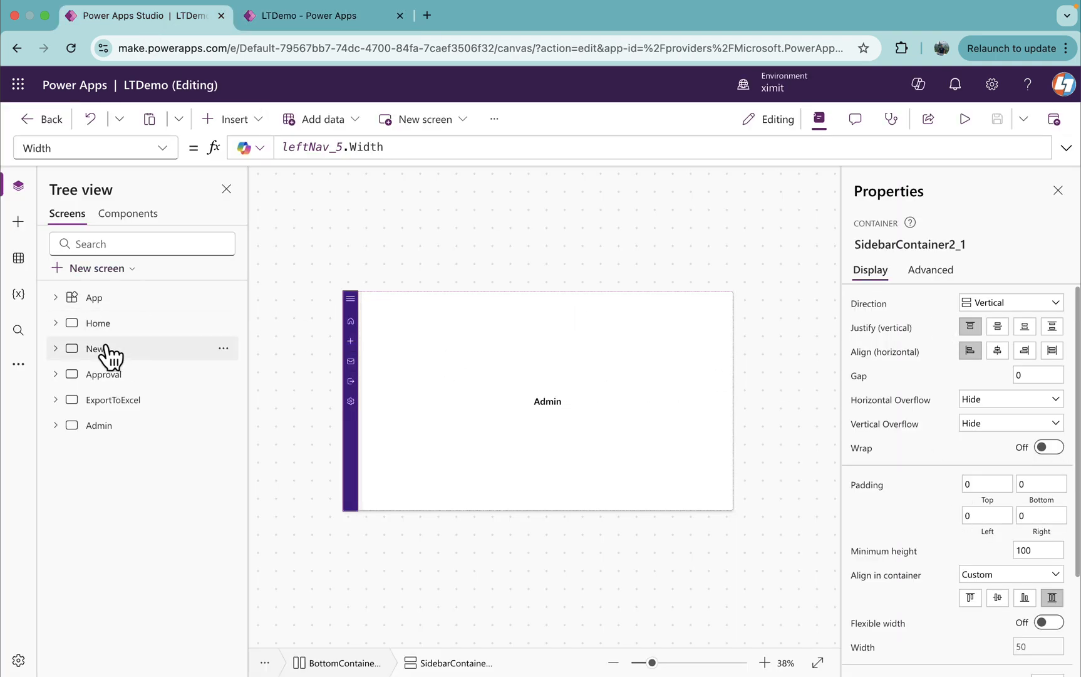
Set the leftNav Gallery1 DelayItemLoading property to false.
click(128, 213)
click(120, 349)
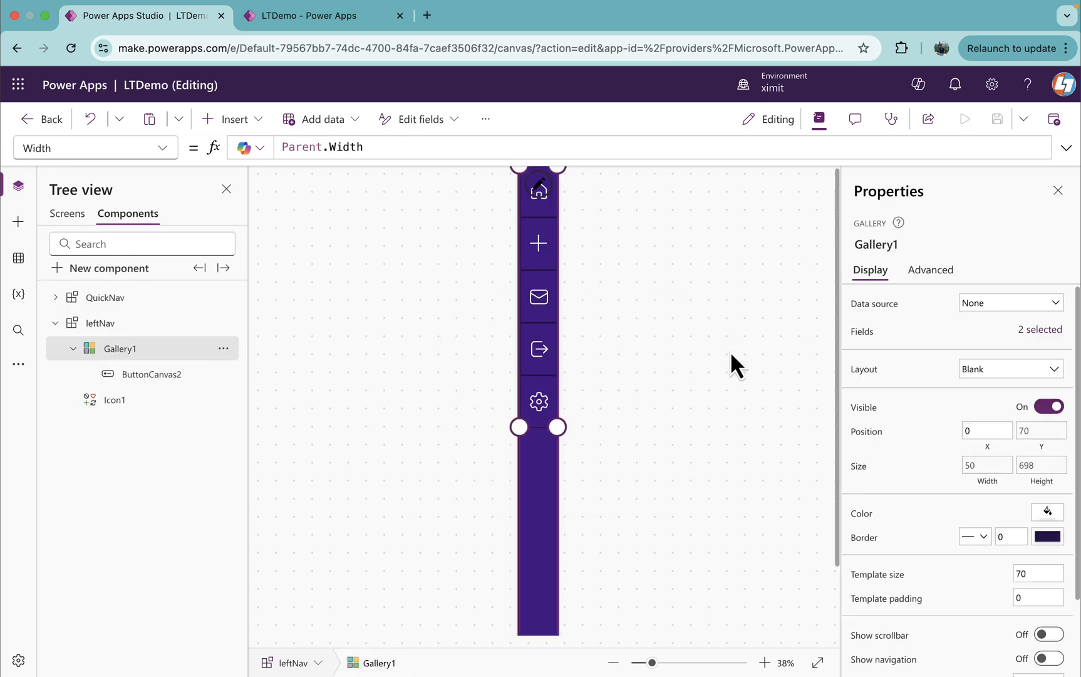
click(51, 148)
text(del)
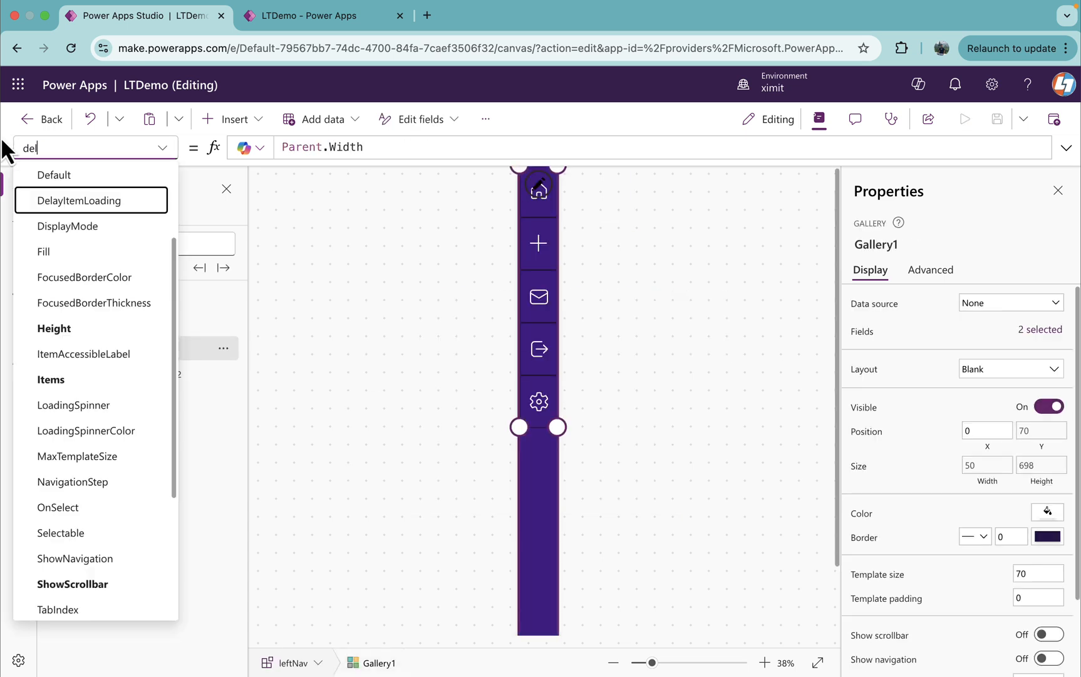
click(79, 201)
click(332, 152)
text(fal)
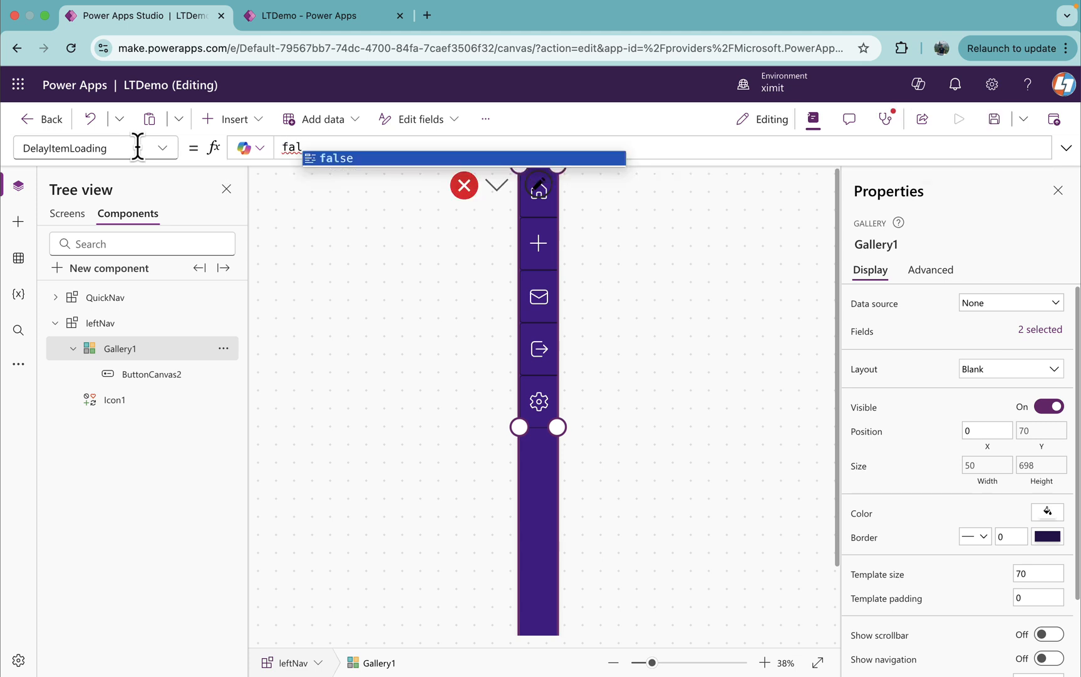
text(se)
Set the nav button FontSize to If(navExpand,18,30).
click(181, 379)
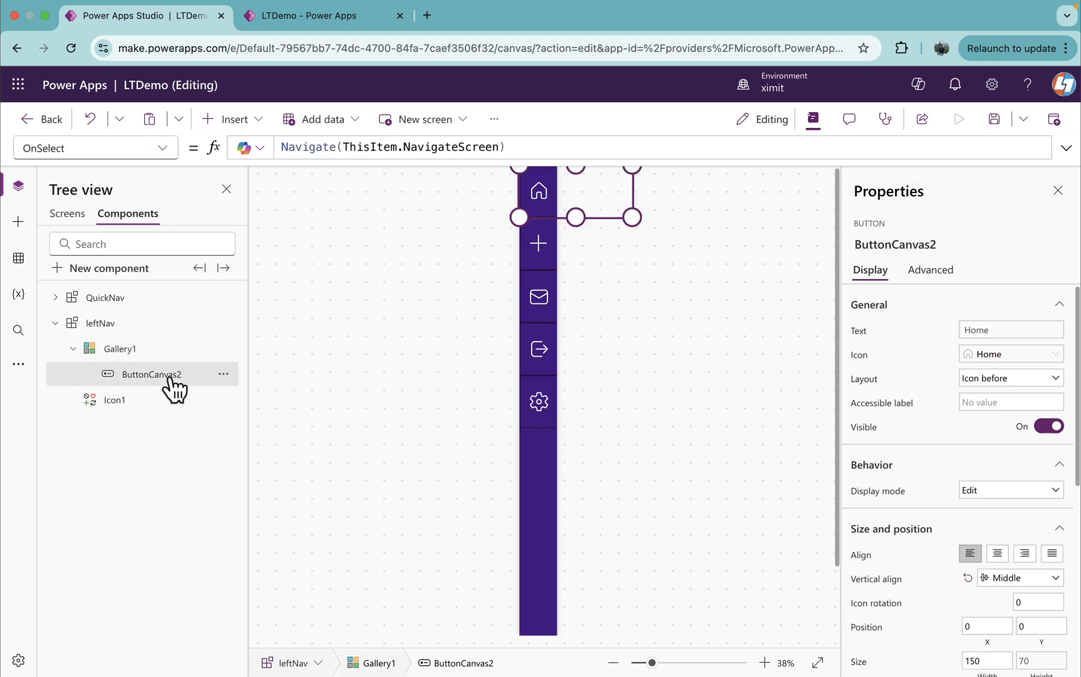
click(53, 148)
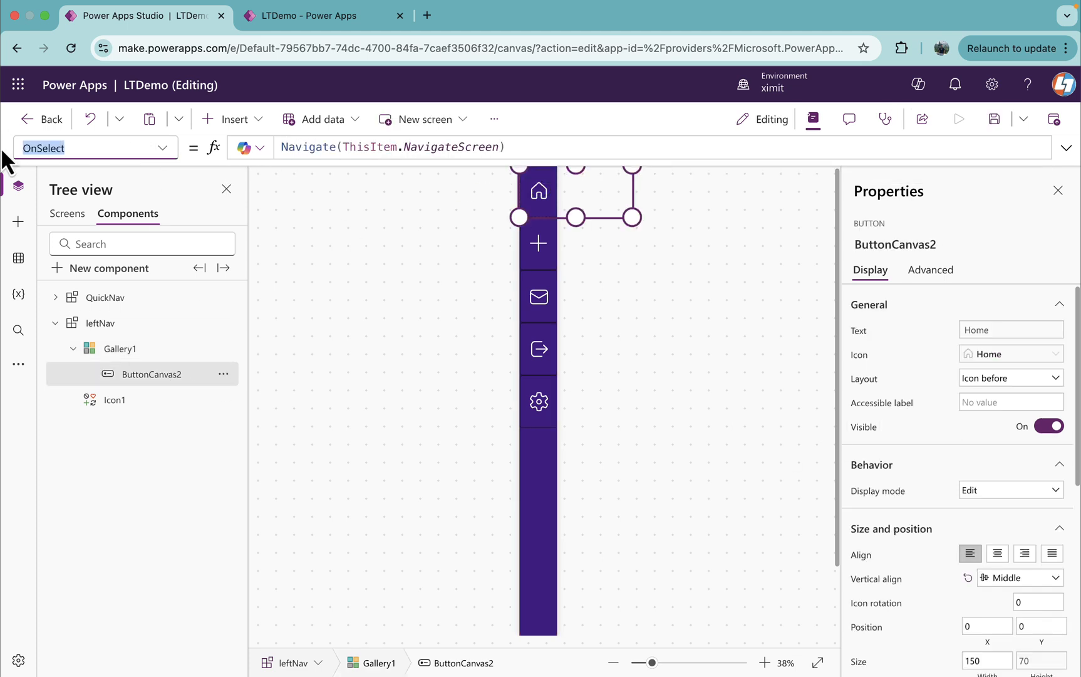
text(fon)
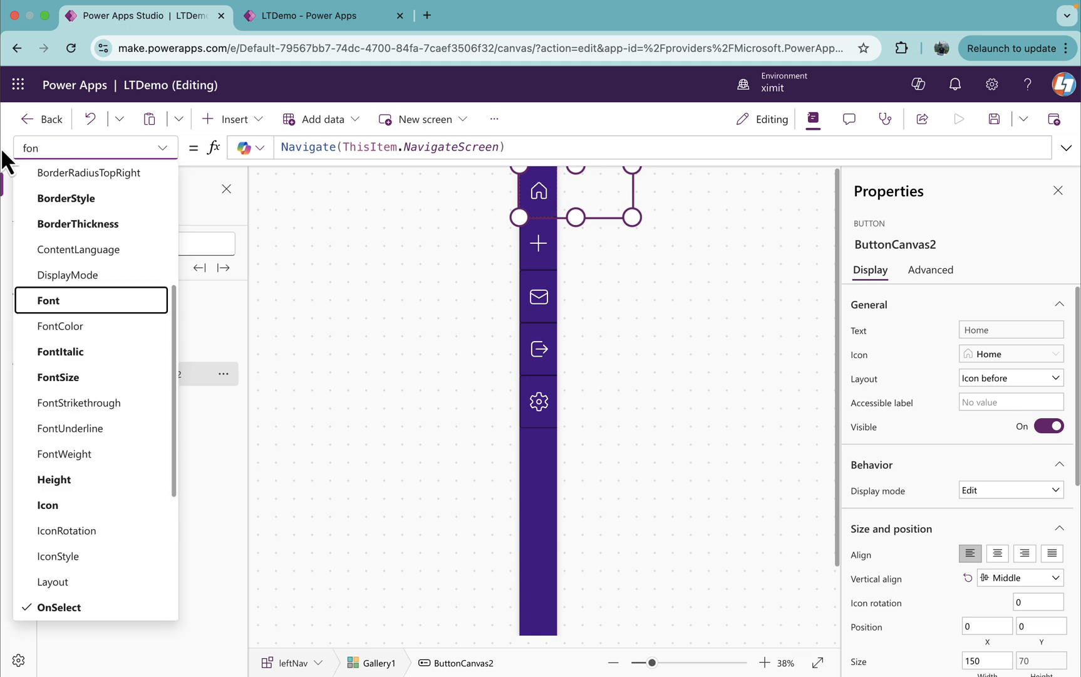
click(105, 379)
click(382, 147)
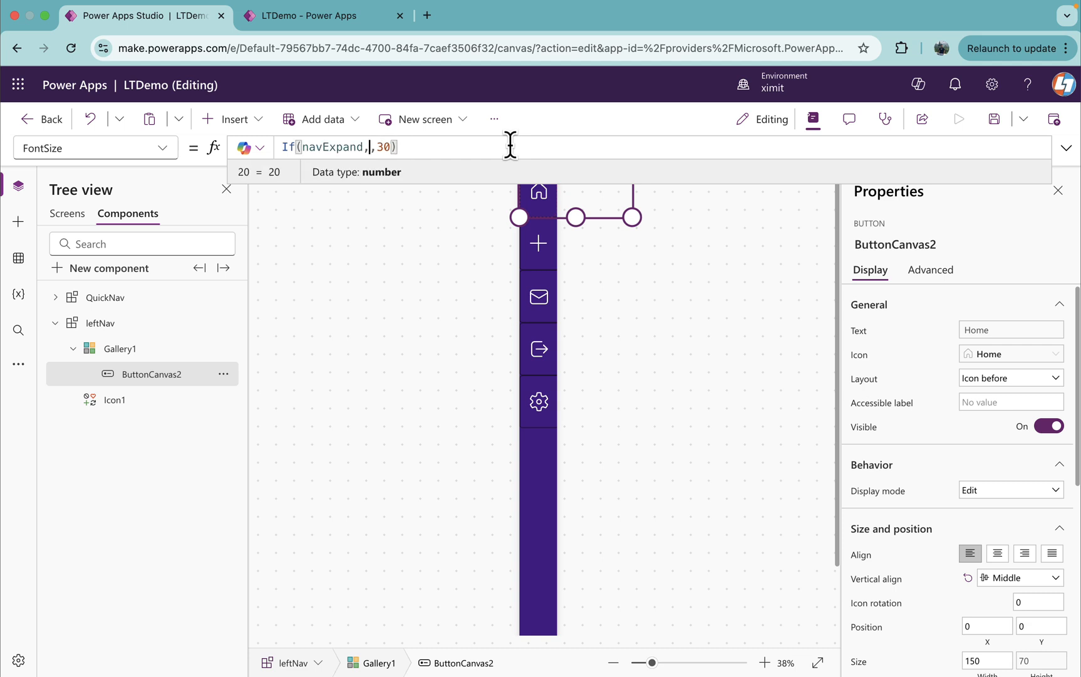
text(18)
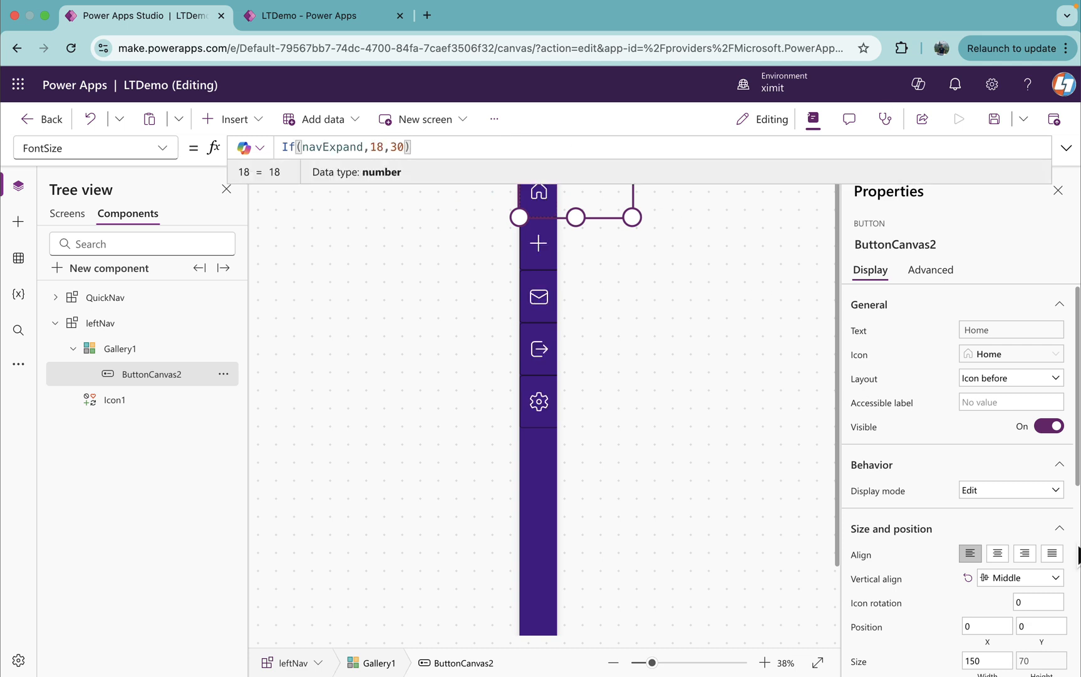
click(942, 472)
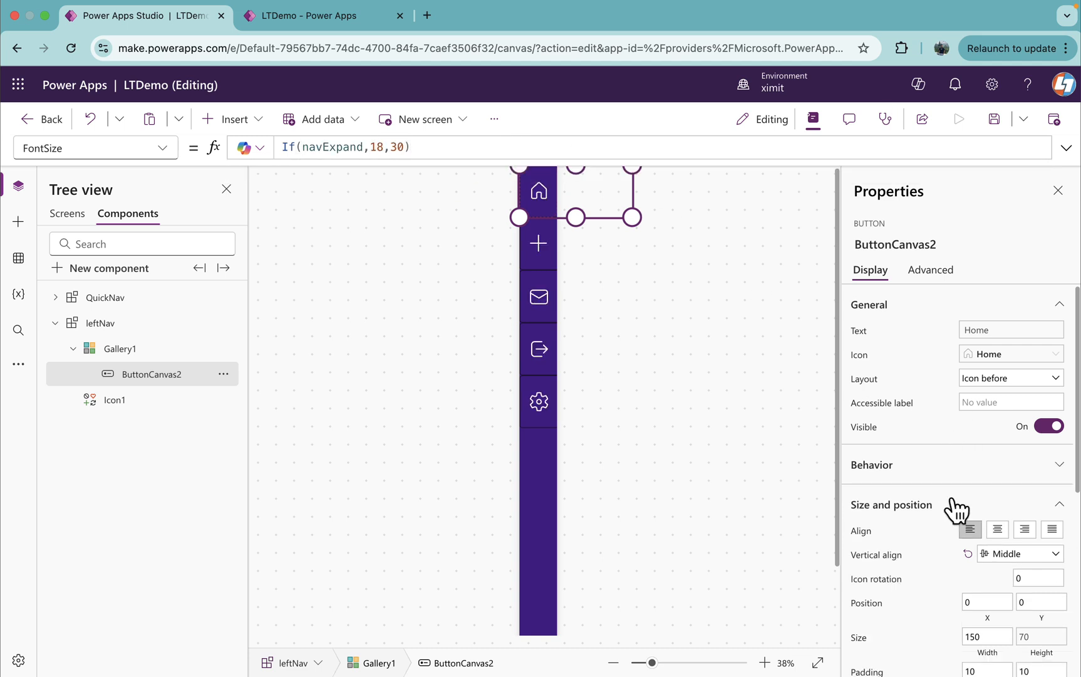
scroll(968, 465, down, 3)
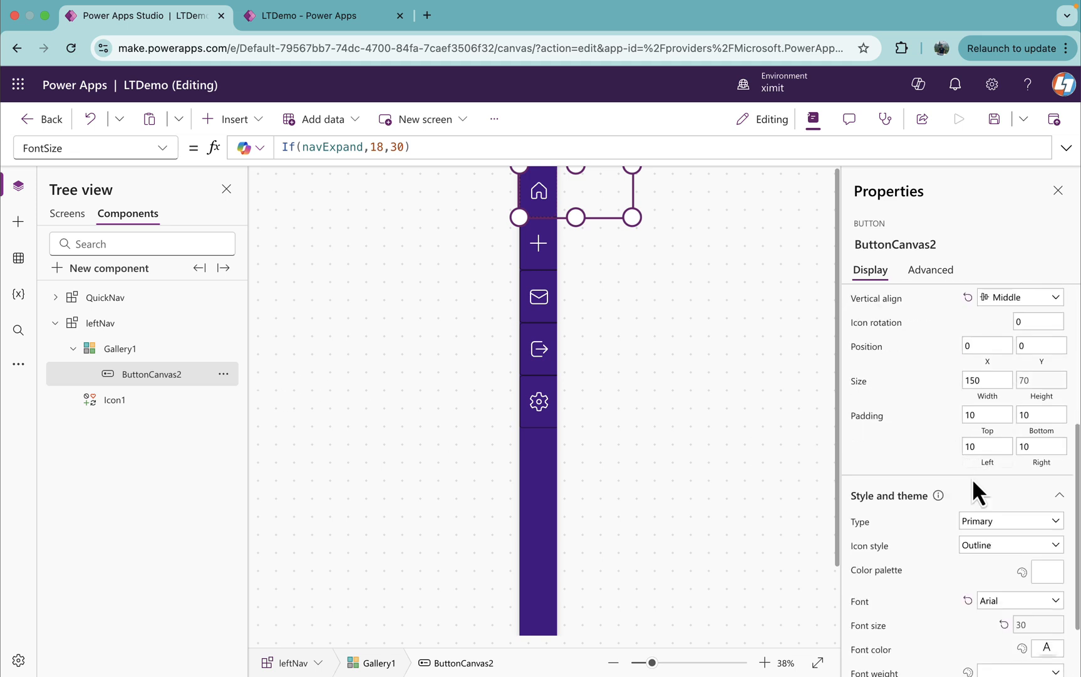
scroll(986, 474, down, 3)
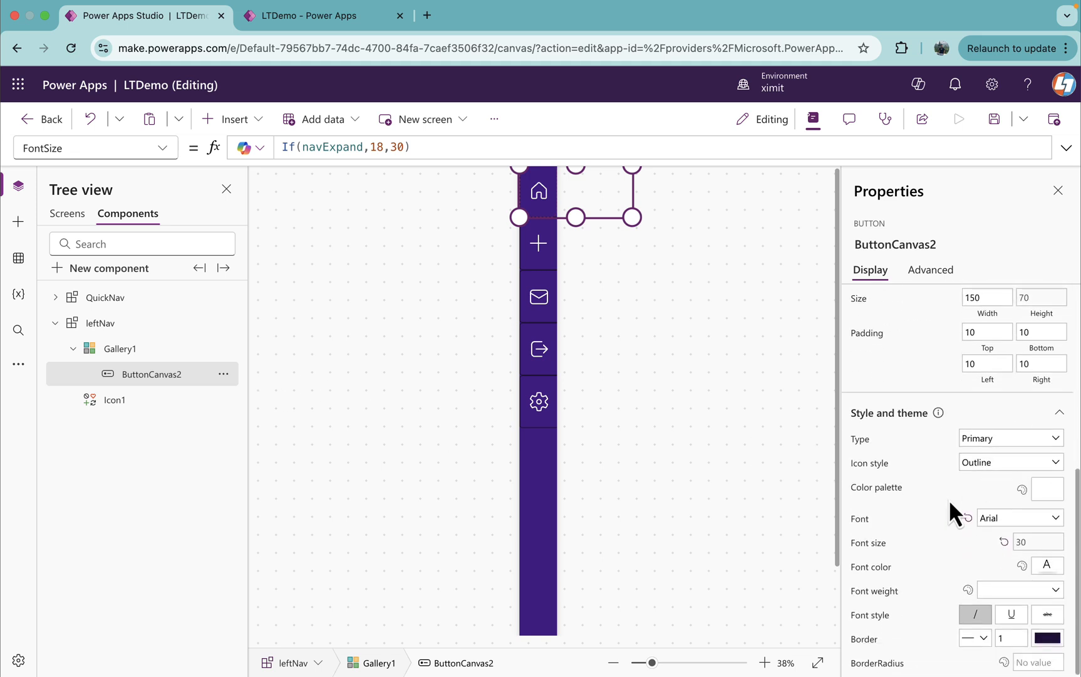
Give the nav button the Open Sans font and a 0.5 border thickness.
click(1019, 517)
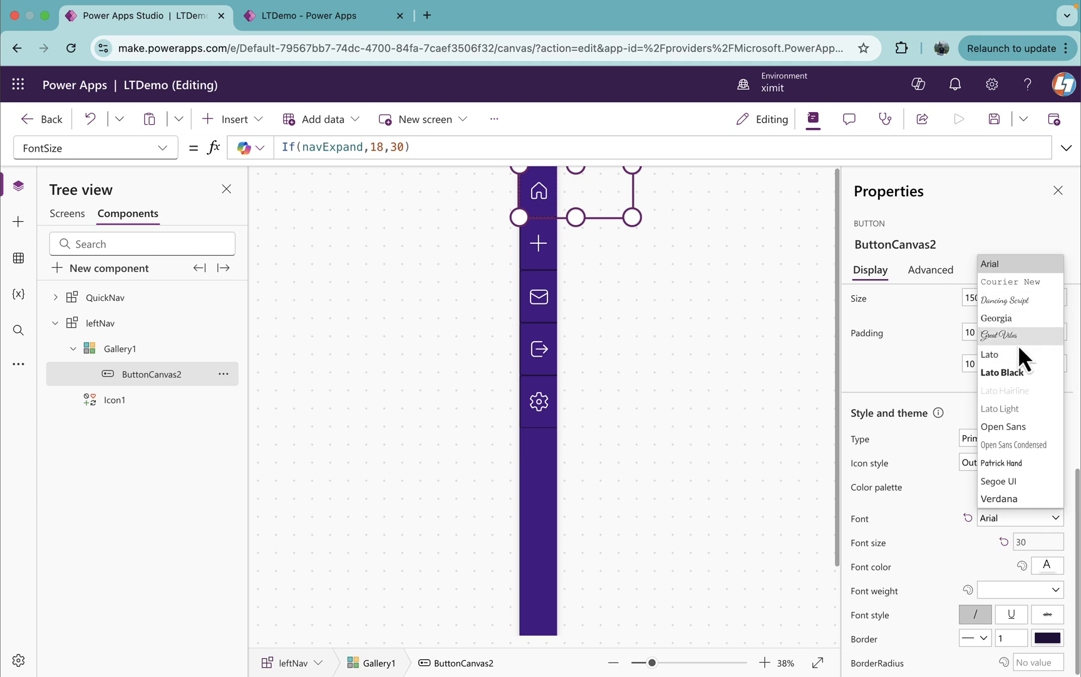
click(1006, 426)
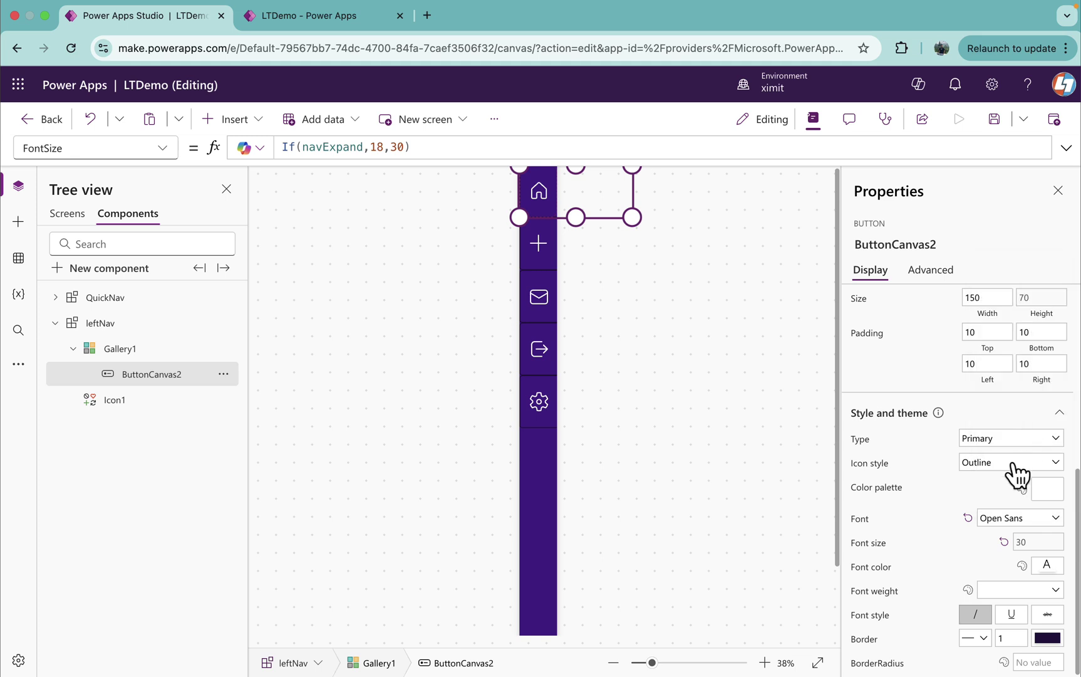
click(1011, 637)
click(1053, 119)
Publish this version, reload the player app and allow it to access its data.
click(580, 534)
click(308, 15)
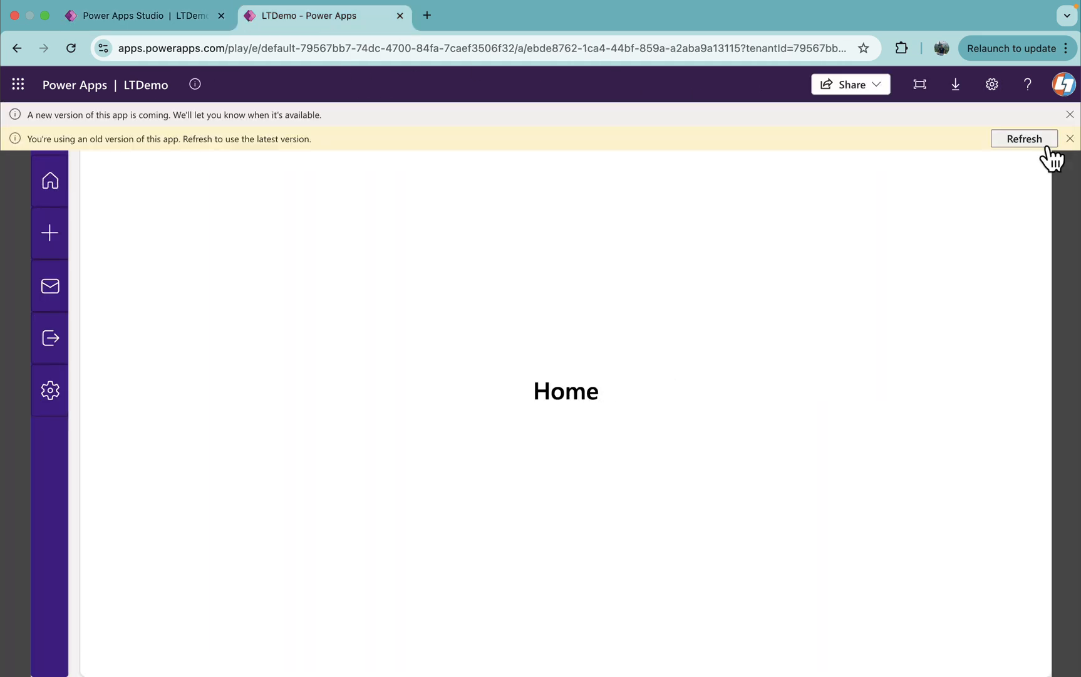
click(1048, 138)
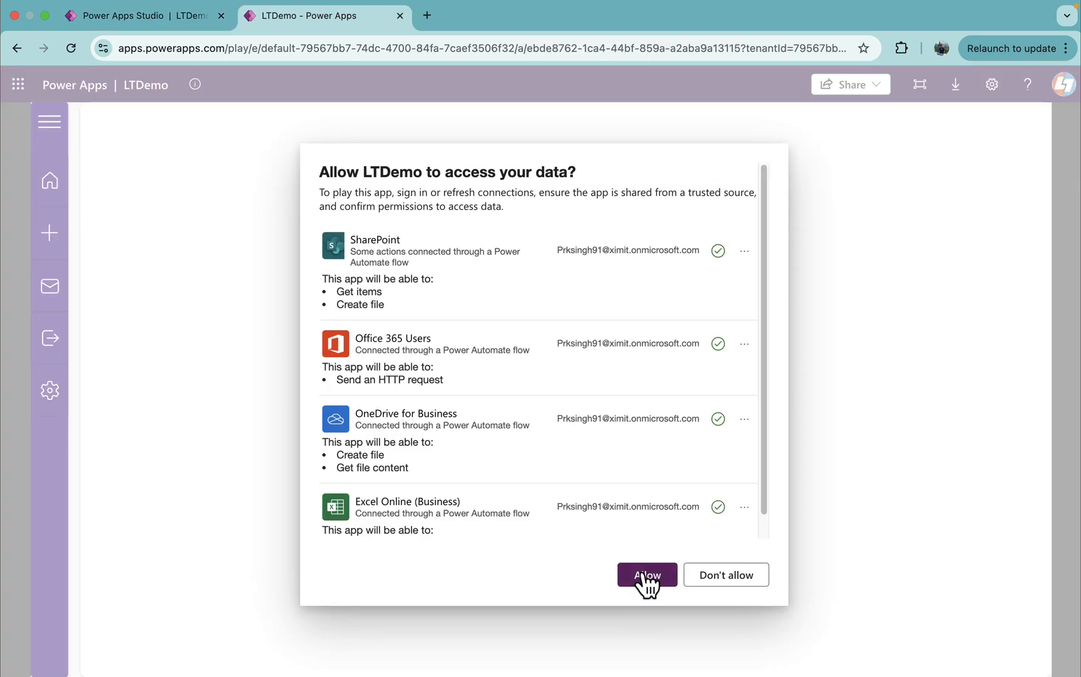
click(647, 575)
Expand the side menu and navigate Home, New, Approval, ExportToExcel and Admin with labels shown.
click(51, 124)
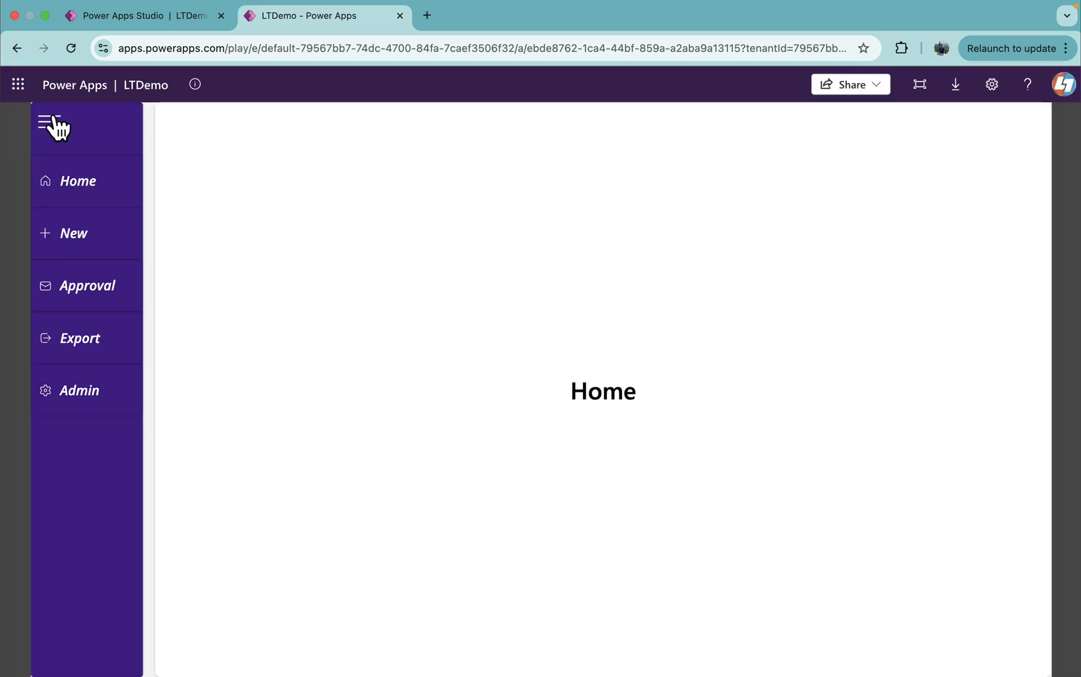
click(51, 123)
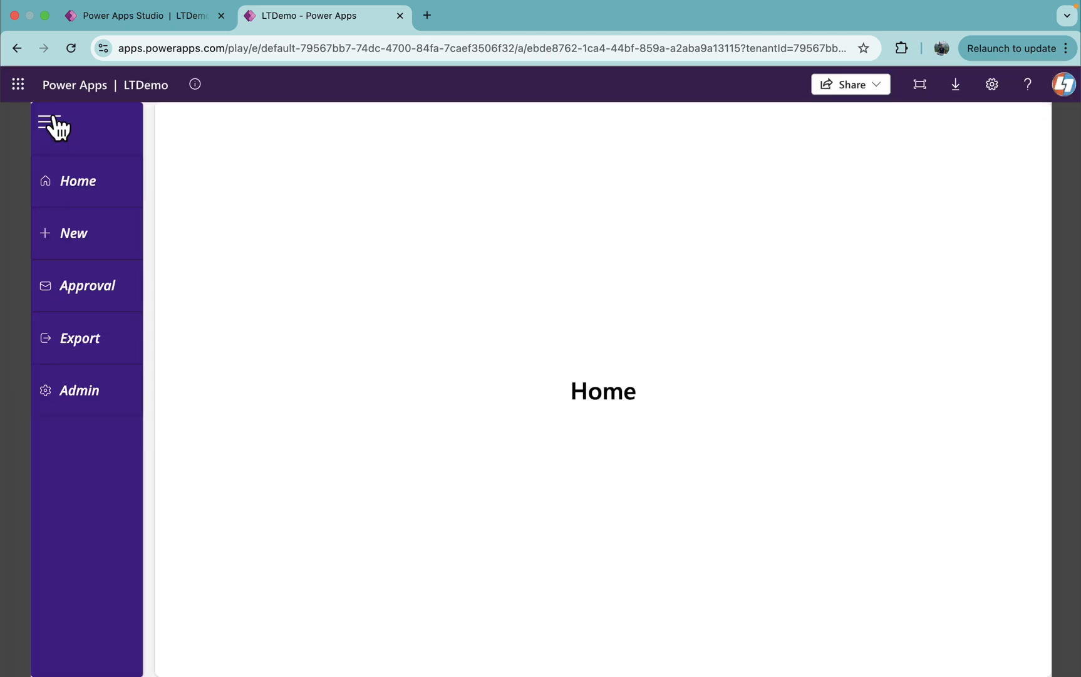
click(80, 246)
click(89, 188)
click(76, 288)
click(89, 339)
click(93, 241)
click(89, 186)
click(89, 235)
click(85, 339)
click(76, 393)
click(80, 339)
Collapse the menu to icons, navigate each screen again, then re-expand the labels.
click(49, 123)
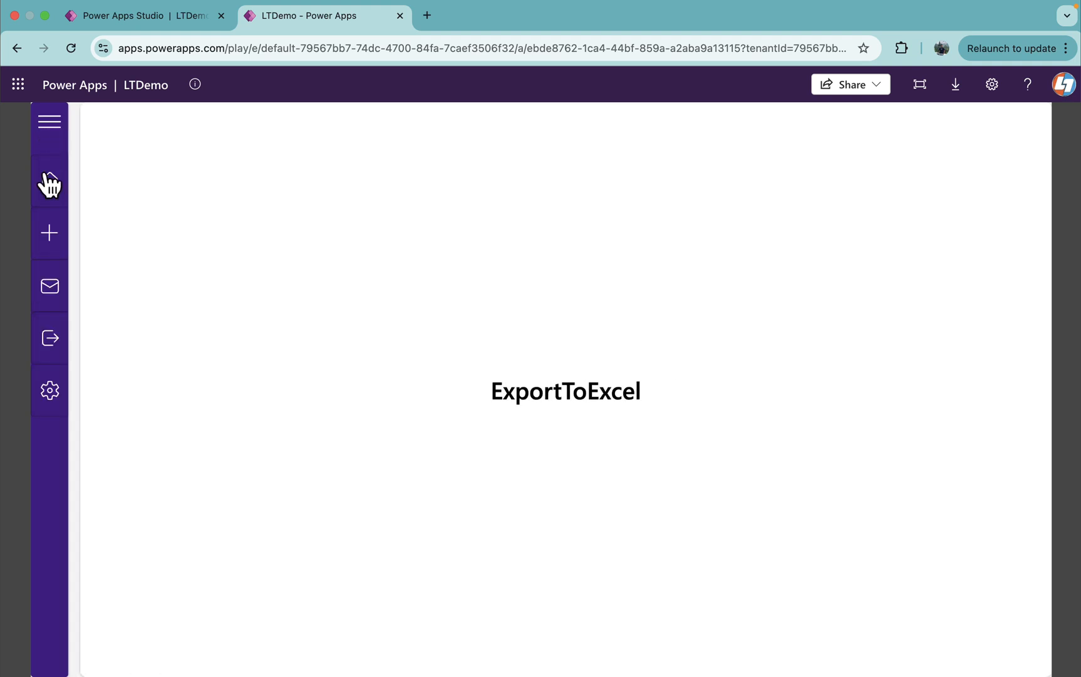
click(49, 182)
click(49, 234)
click(49, 285)
click(49, 339)
click(49, 391)
click(49, 234)
click(49, 181)
click(49, 123)
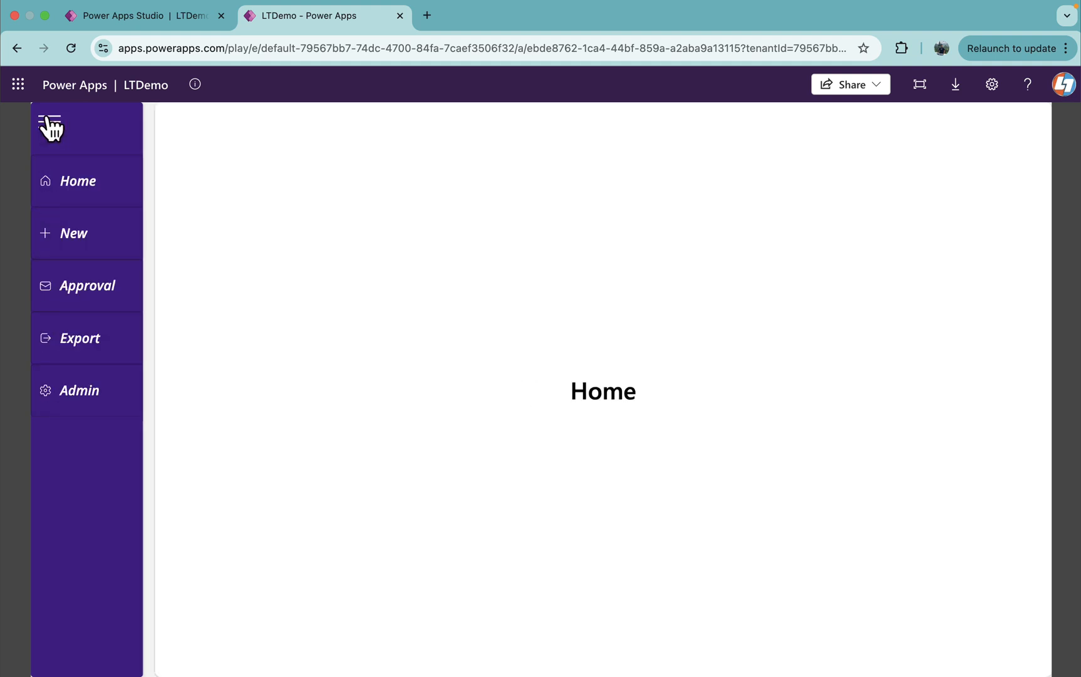
click(49, 122)
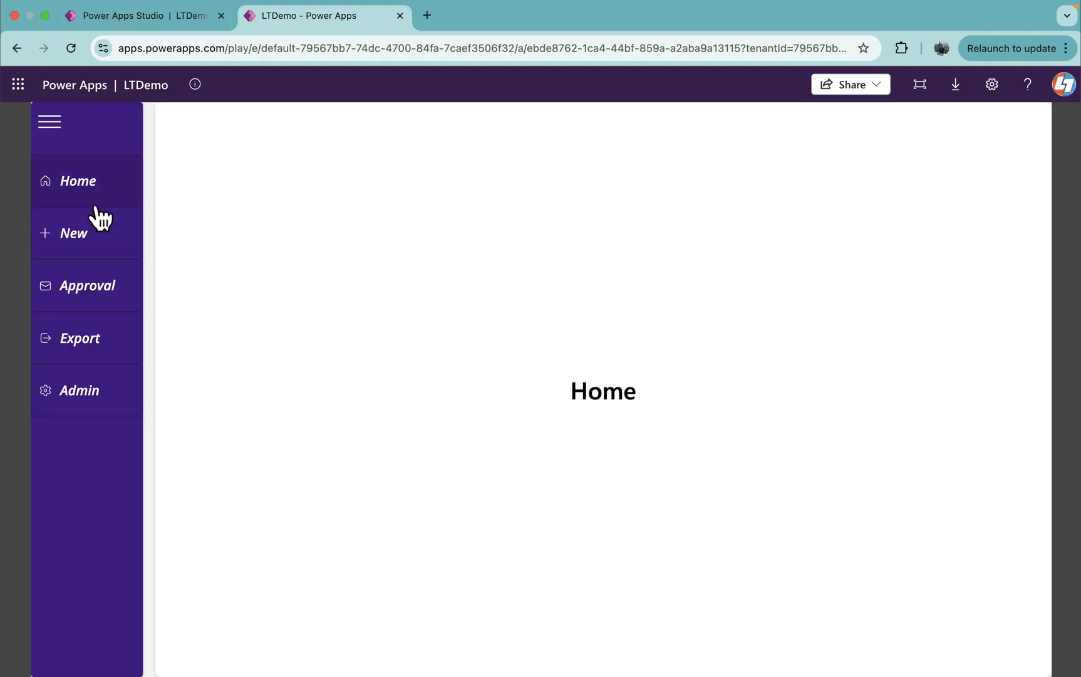